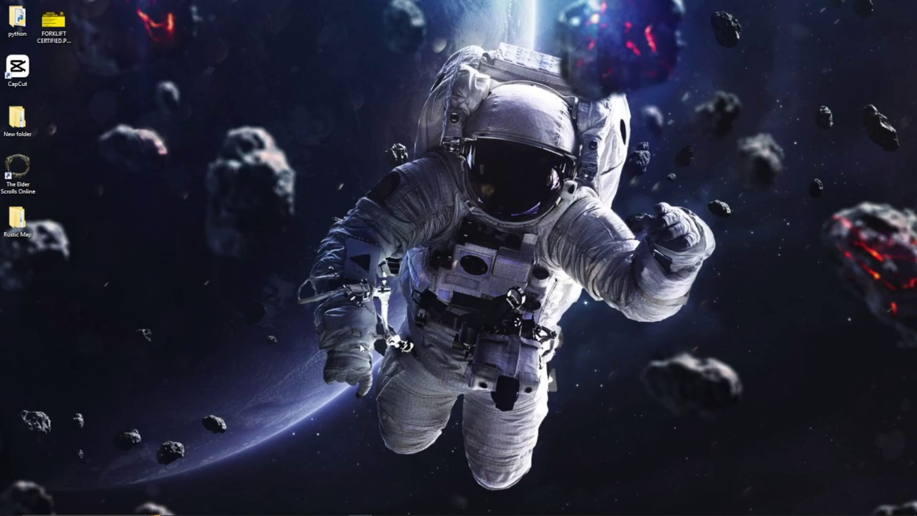
Switch to the Opera browser and download the 64-bit Java for Windows installer, saving jre-8u381-windows-x64.exe in Downloads
mouse_move(418, 511)
mouse_move(334, 515)
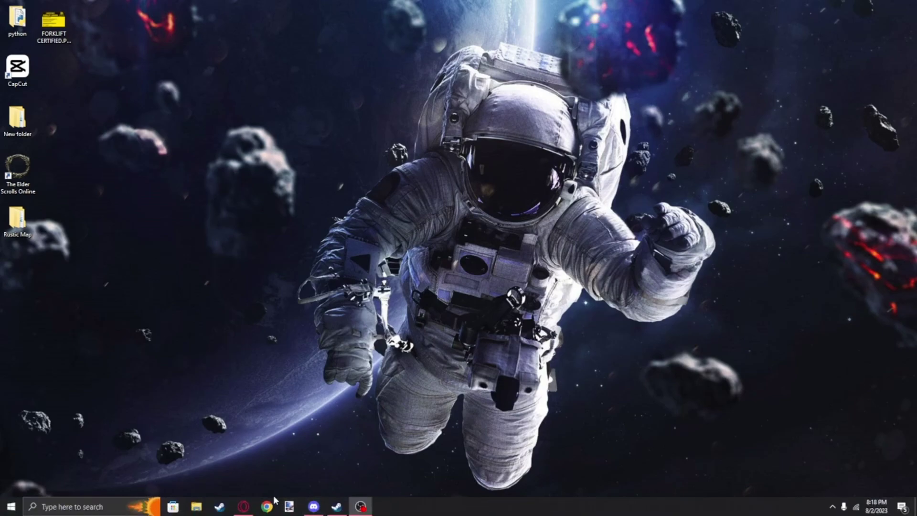
click(243, 507)
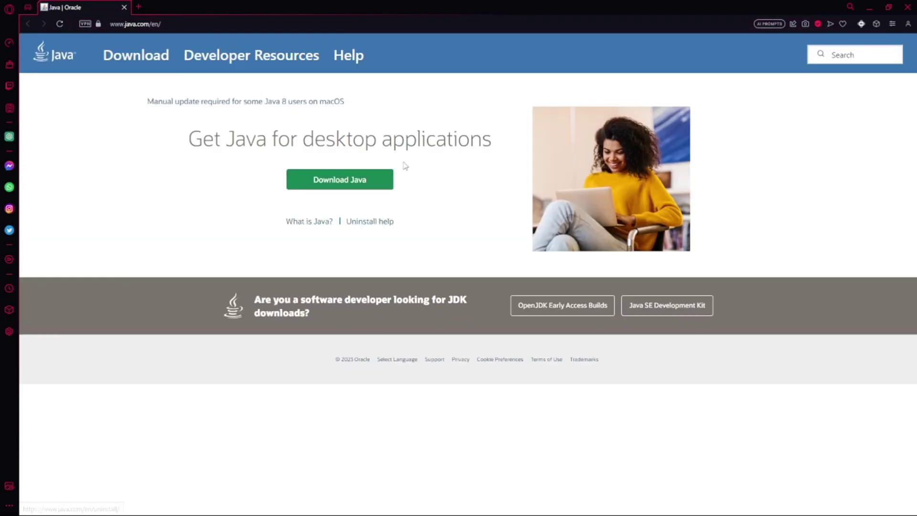
click(320, 183)
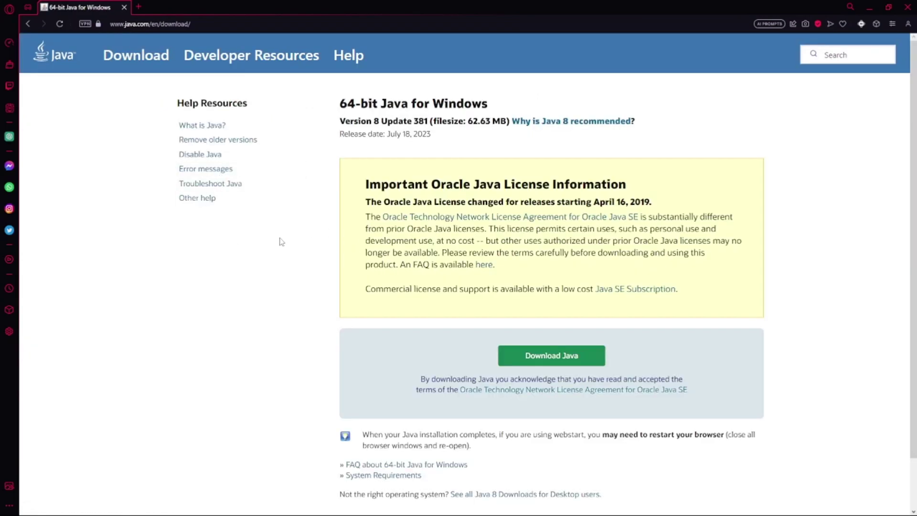
scroll(306, 310, down, 1)
click(564, 308)
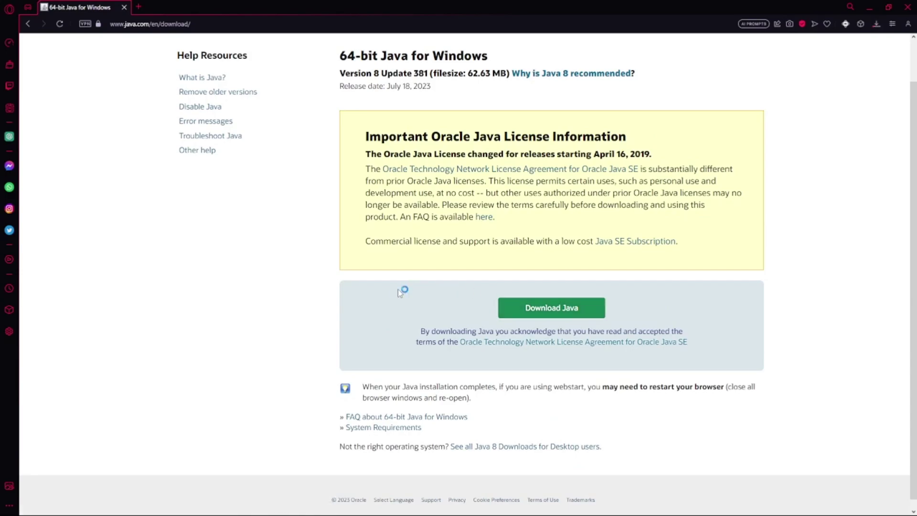
drag(213, 17, 323, 103)
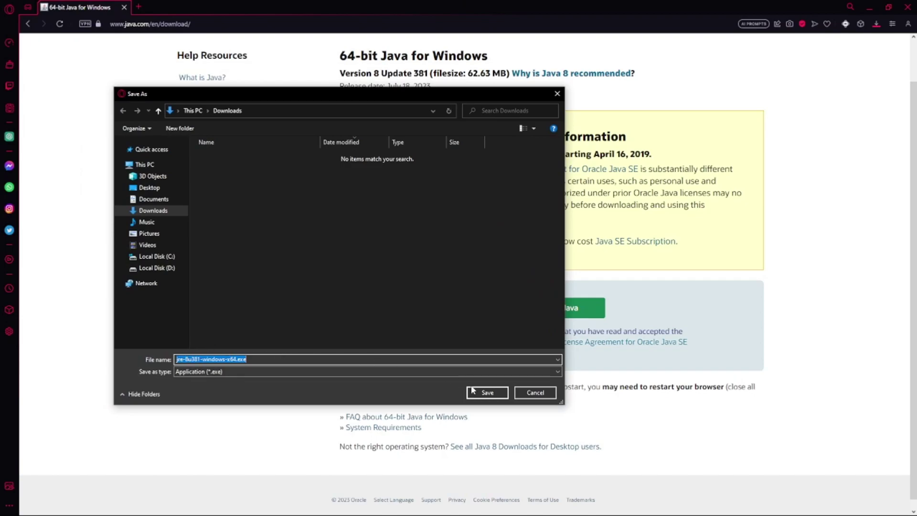
click(486, 393)
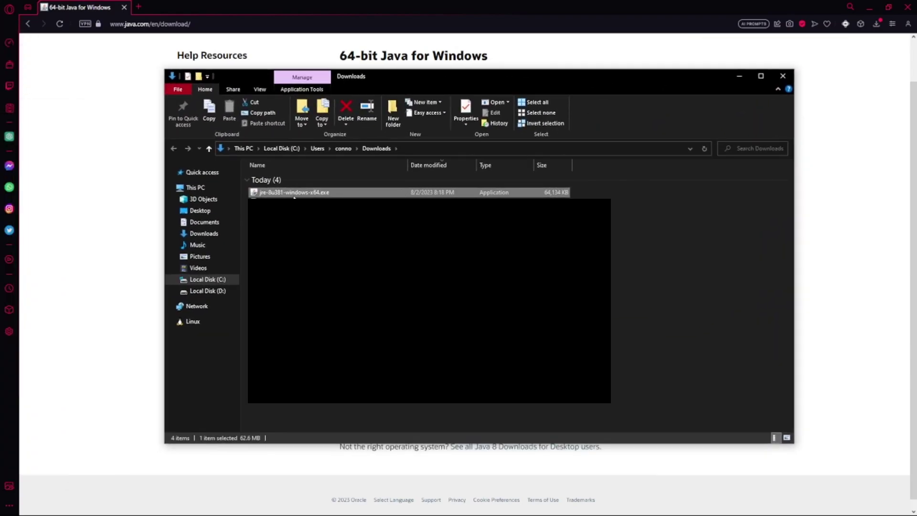
Run jre-8u381-windows-x64.exe from the Downloads folder, install Java, and close the setup
drag(334, 248, 325, 204)
key(Delete)
double_click(317, 194)
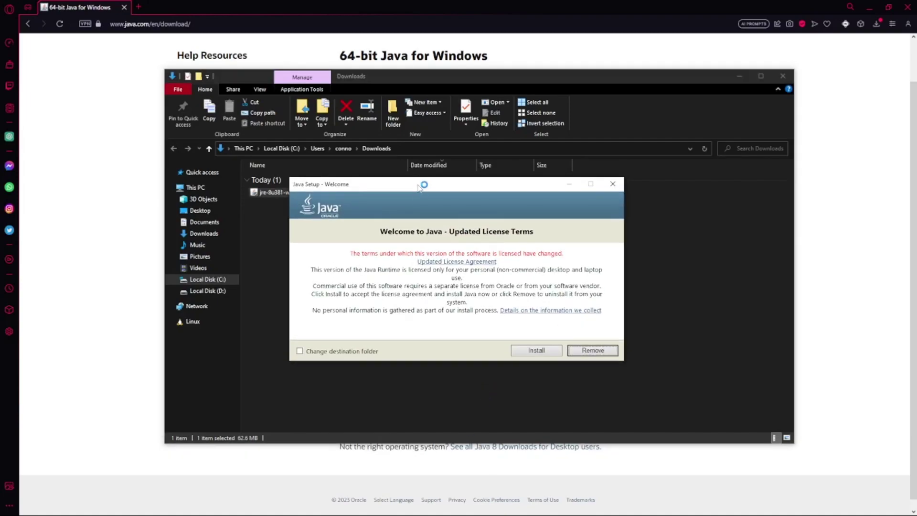
click(528, 355)
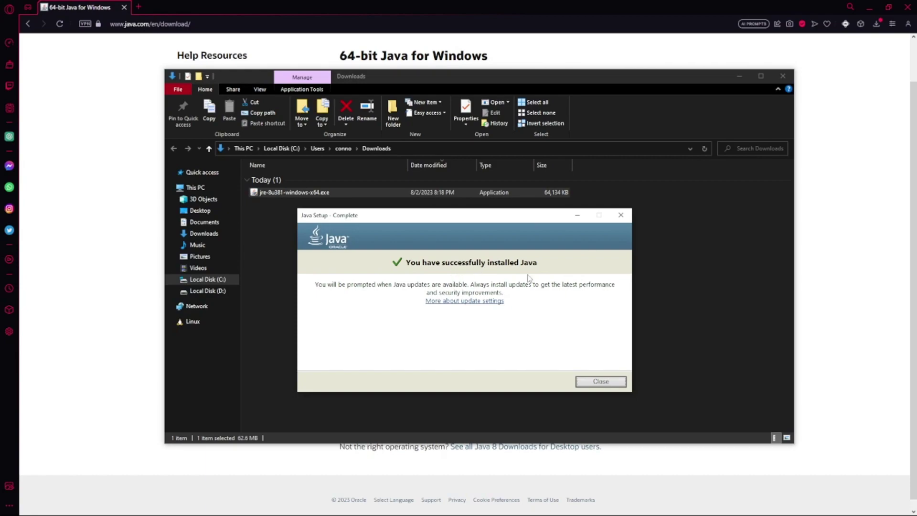
click(601, 382)
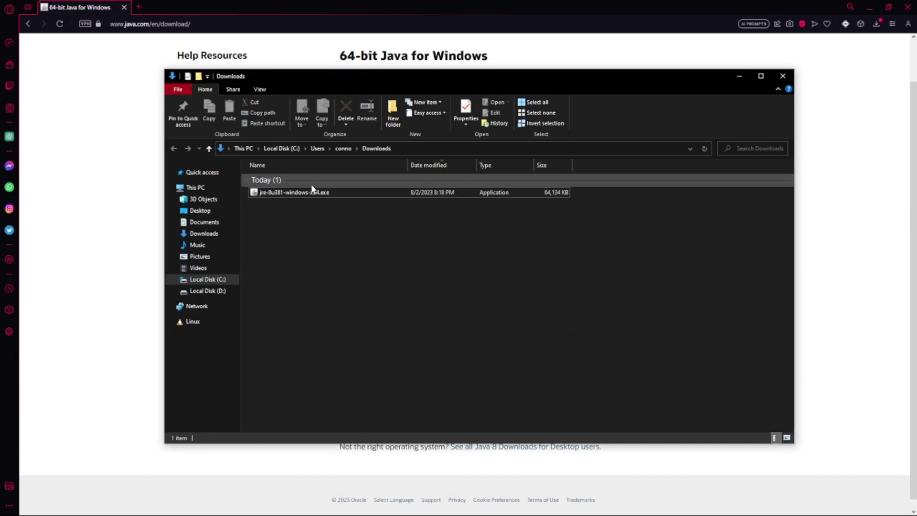
Try to delete the Java installer from the Downloads folder and return to the browser
key(Delete)
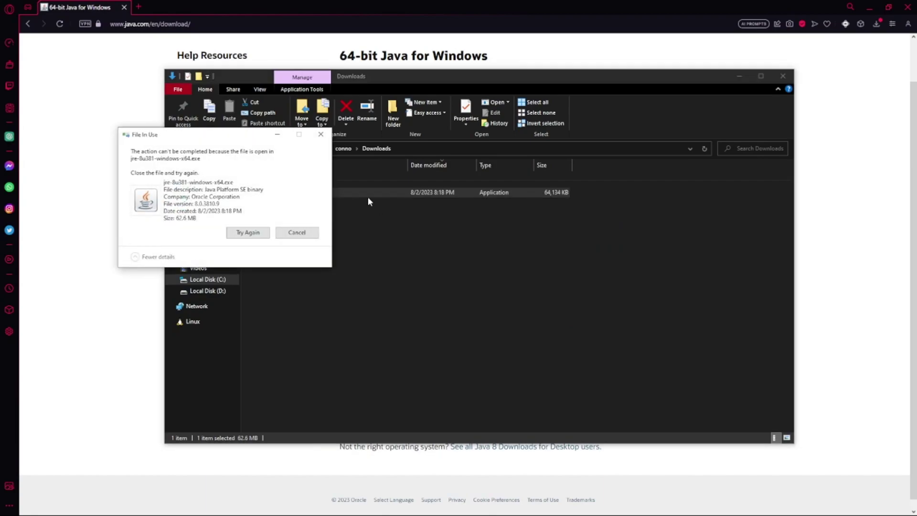
click(320, 134)
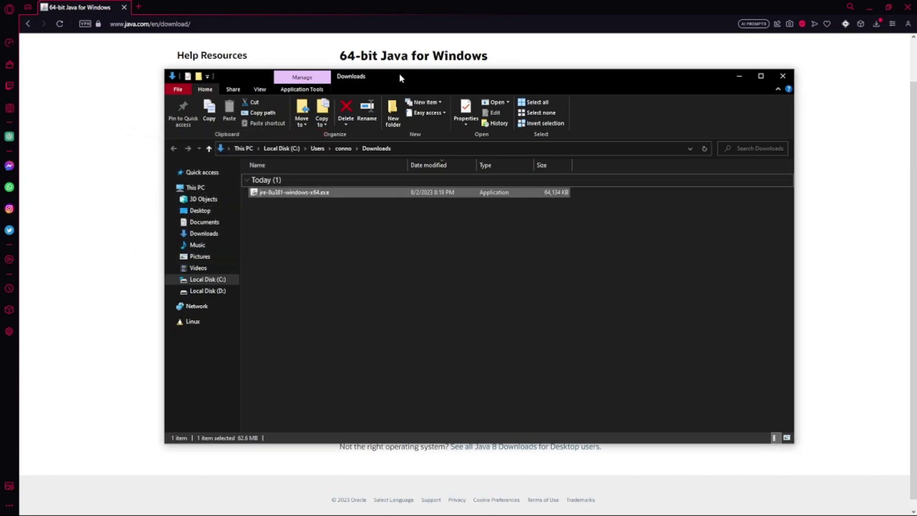
drag(399, 73, 395, 65)
click(377, 241)
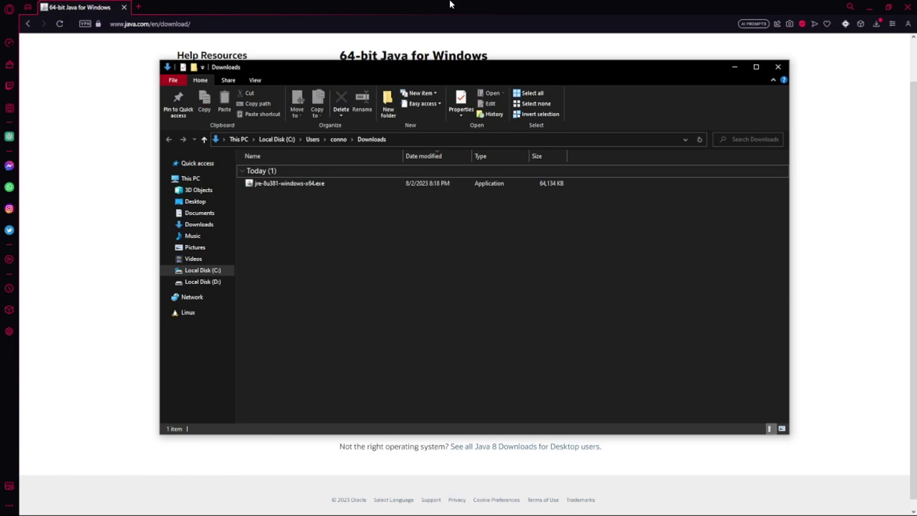
click(653, 4)
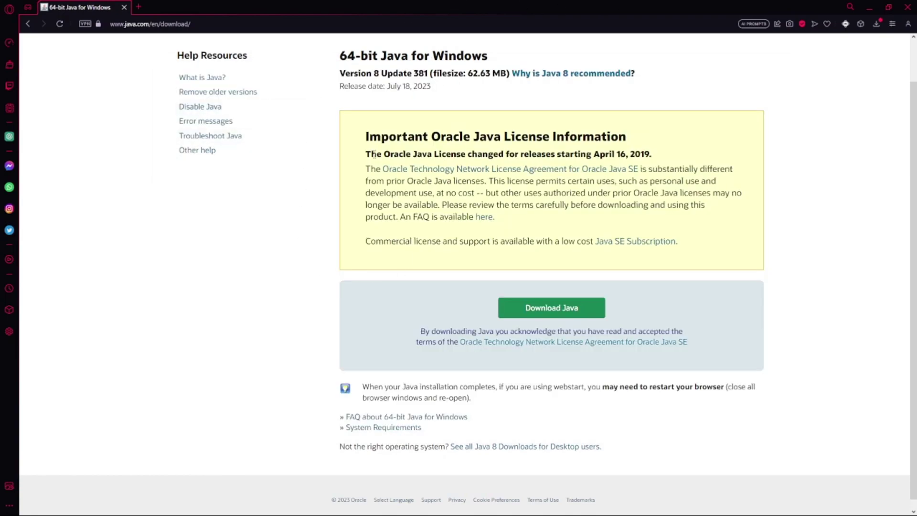
Bring the GitHub BSPSource 1.4.1 release page into the browser window as a tab and close the GX Corner window
scroll(289, 292, up, 1)
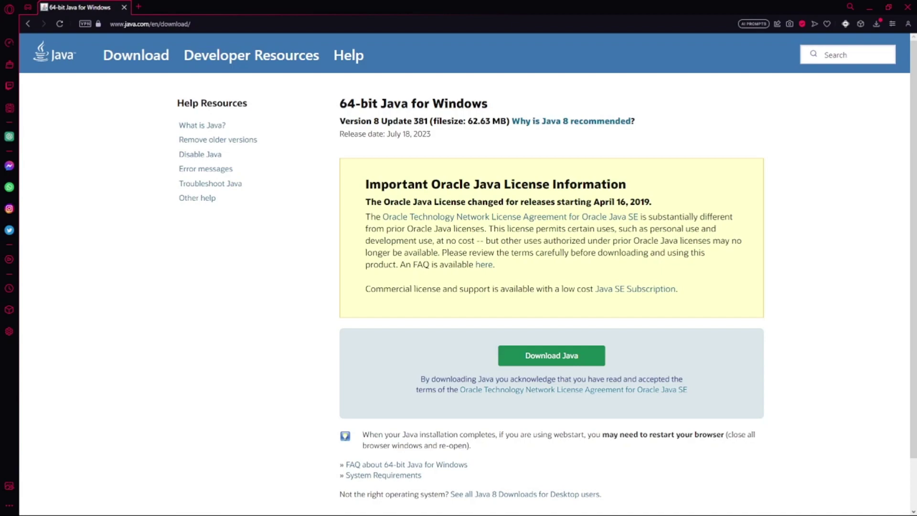
drag(187, 0, 321, 65)
drag(184, 17, 144, 8)
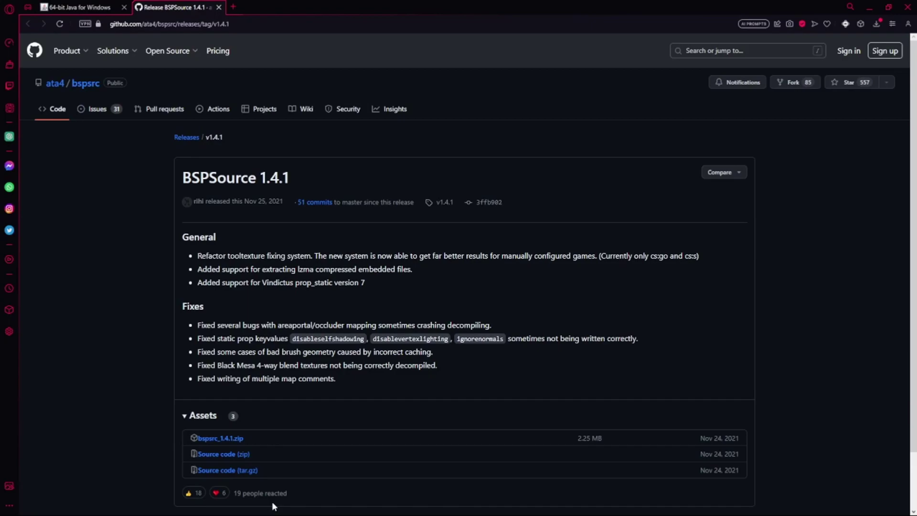
key(super)
mouse_move(244, 506)
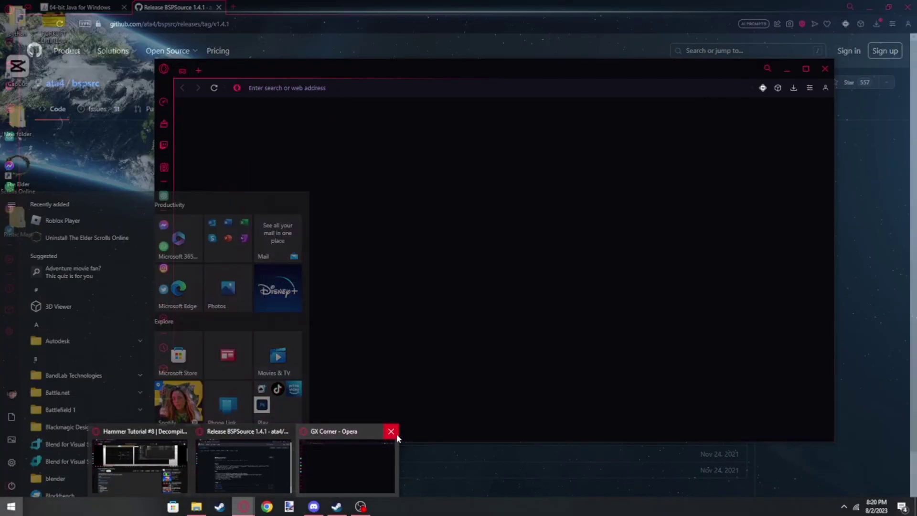
click(391, 431)
click(585, 311)
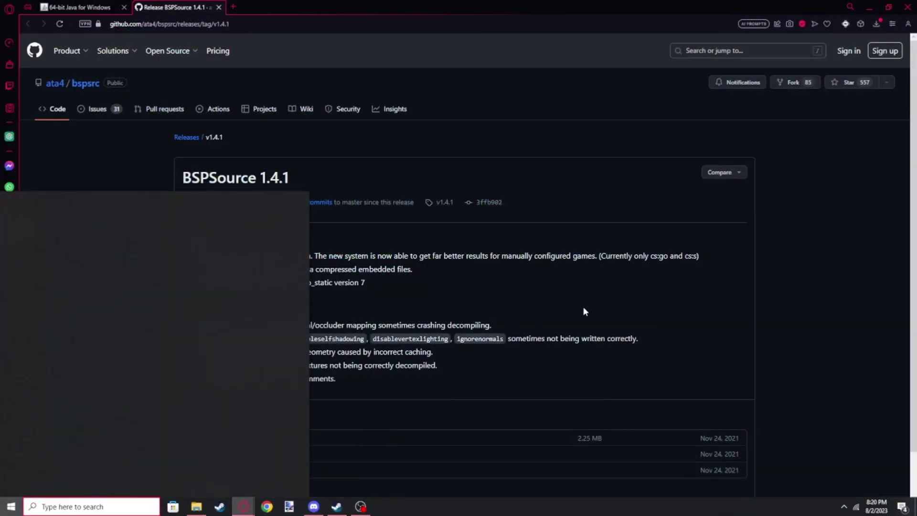
Download bspsrc_1.4.1.zip from the BSPSource release assets and show it in the Downloads folder
scroll(525, 316, down, 2)
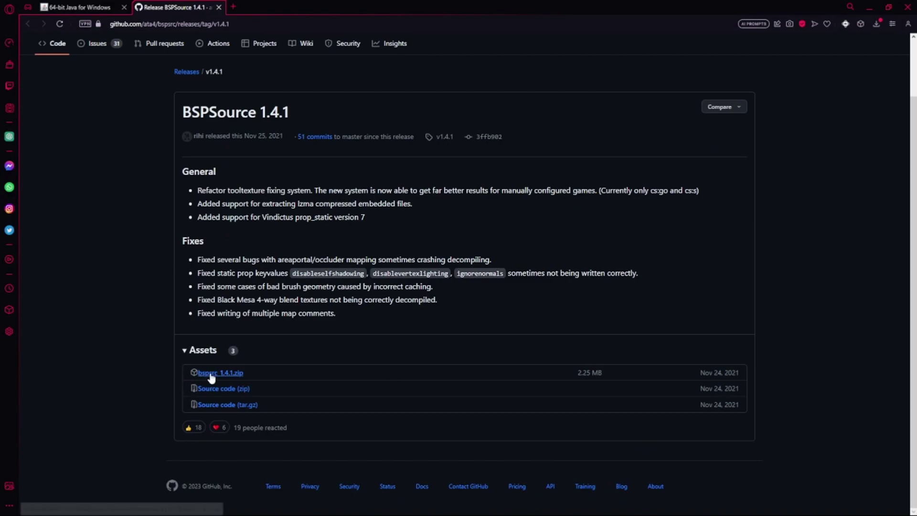
scroll(114, 243, up, 2)
scroll(256, 155, down, 2)
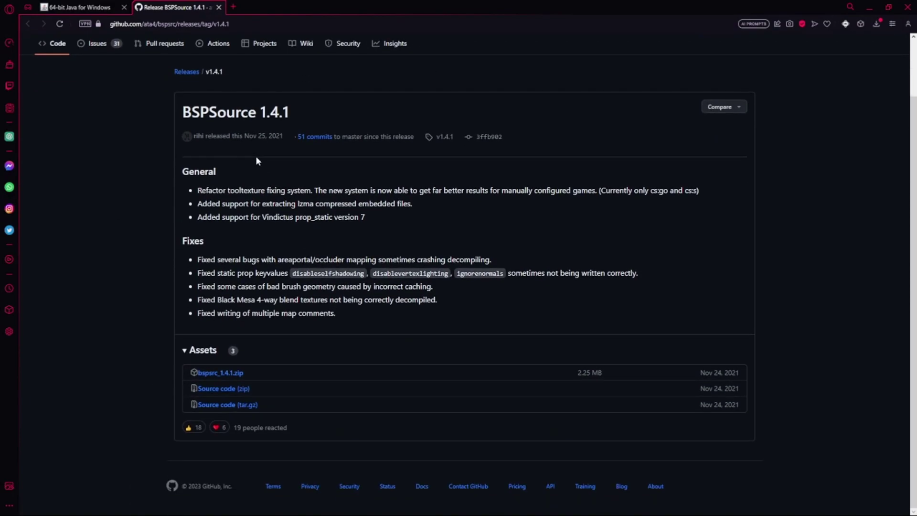
scroll(307, 193, up, 2)
scroll(307, 189, down, 2)
click(239, 377)
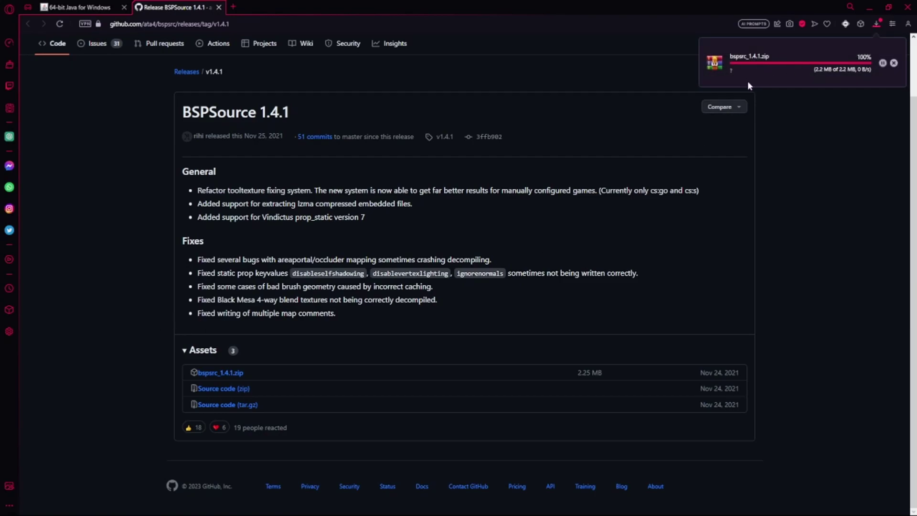
click(881, 64)
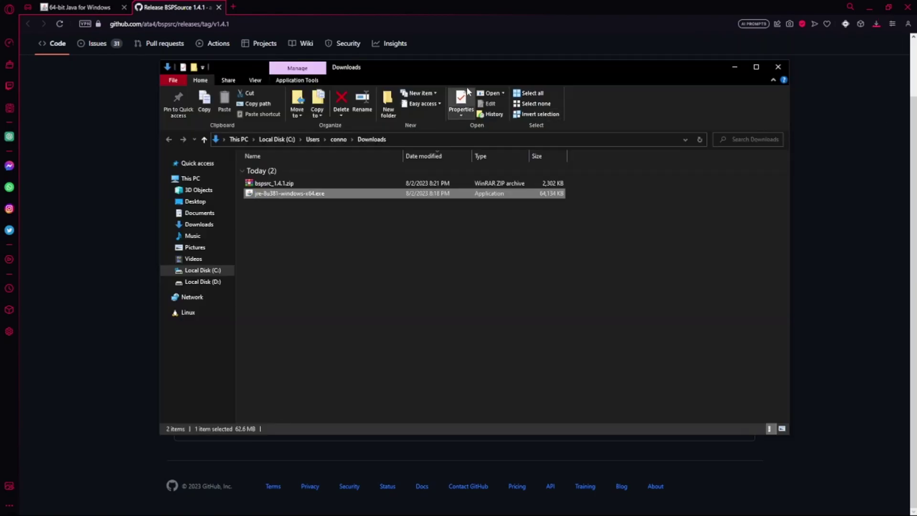
Delete the Java installer jre-8u381-windows-x64.exe from the Downloads folder
drag(491, 64, 538, 62)
click(528, 254)
click(326, 176)
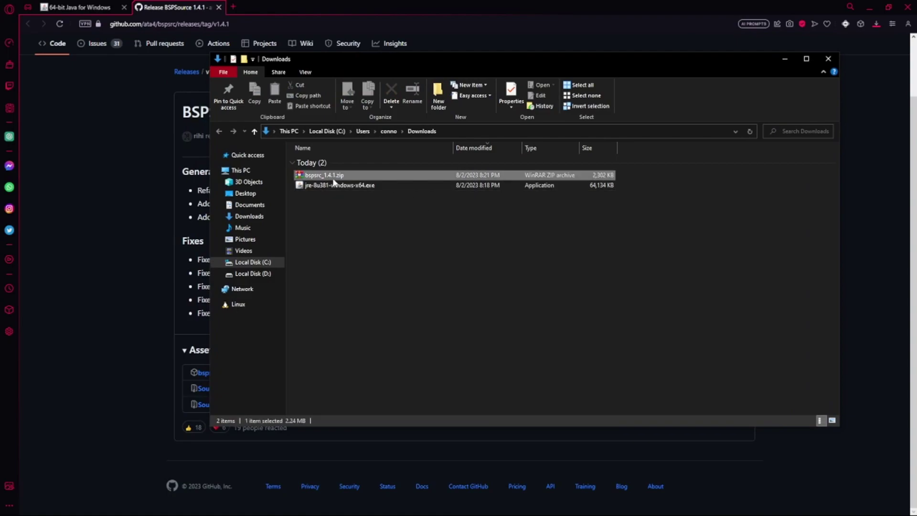
click(336, 186)
key(Delete)
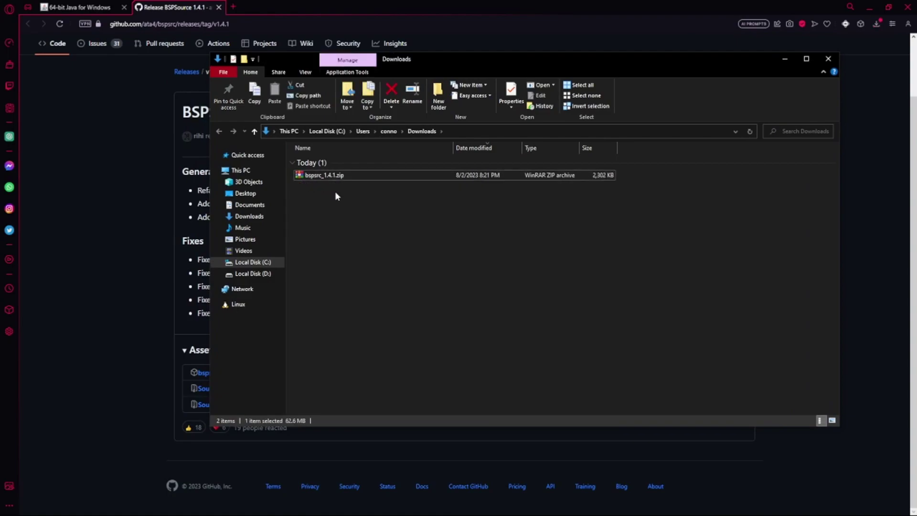
Extract bspsrc_1.4.1.zip directly into Downloads and delete the extracted files, keeping the archive
click(334, 176)
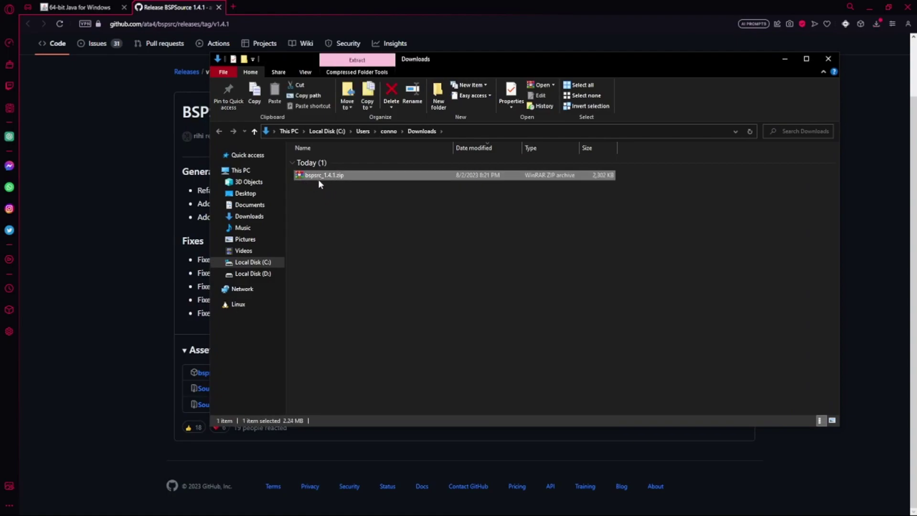
right_click(318, 179)
click(367, 224)
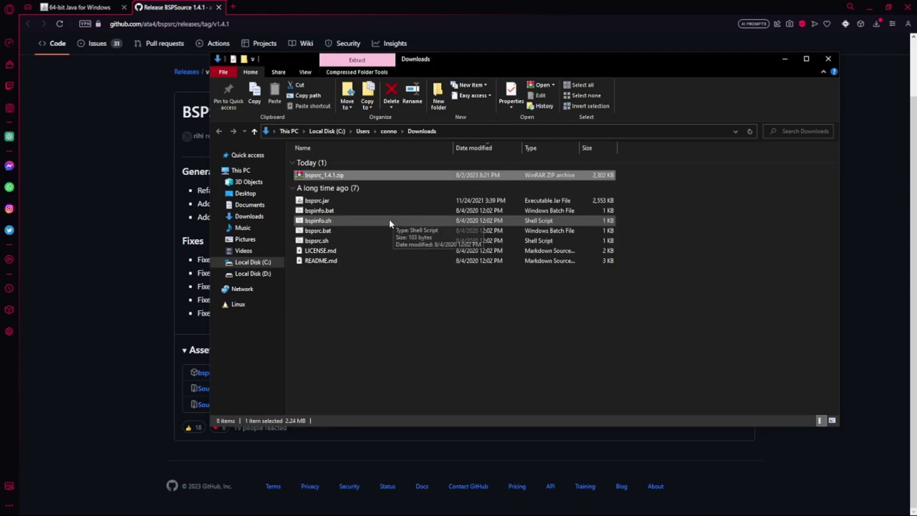
drag(359, 319, 334, 196)
key(Delete)
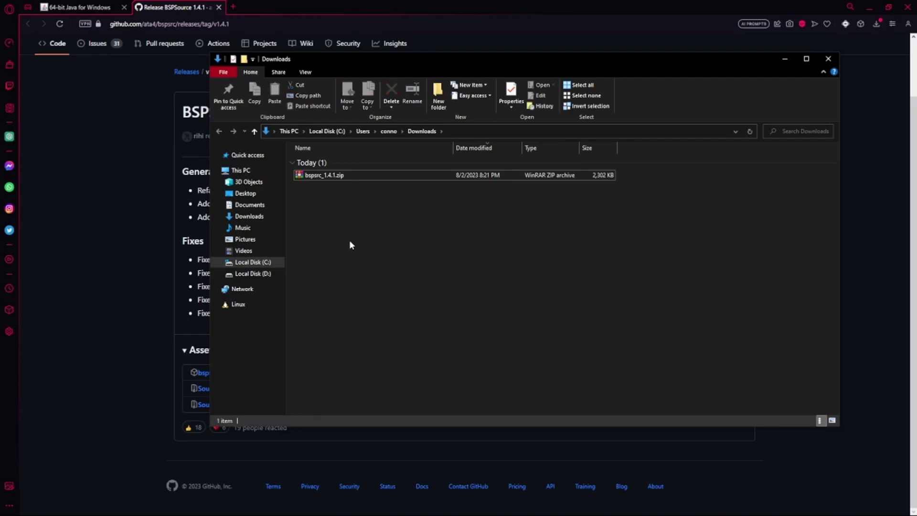
Create a folder named bspsrc in Downloads and move bspsrc_1.4.1.zip into it
right_click(334, 224)
mouse_move(356, 370)
click(478, 371)
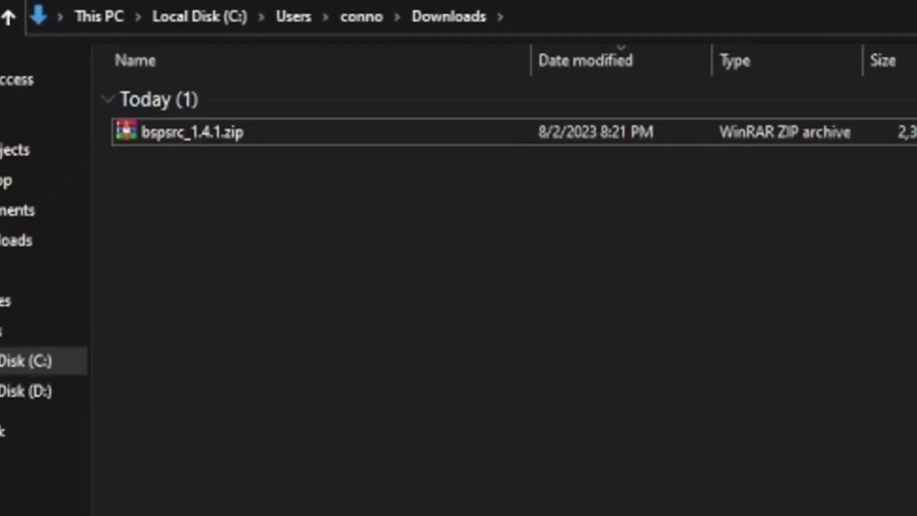
key(ctrl+shift+n)
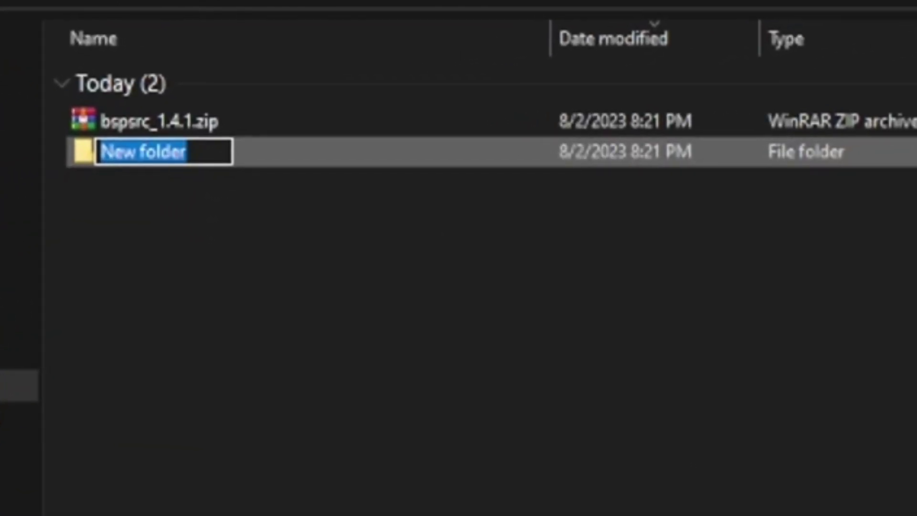
text(bsp)
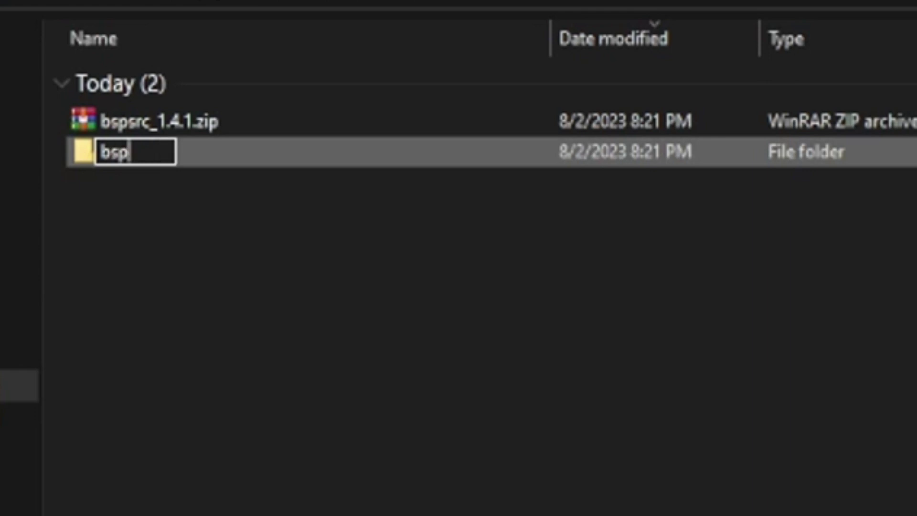
text(src)
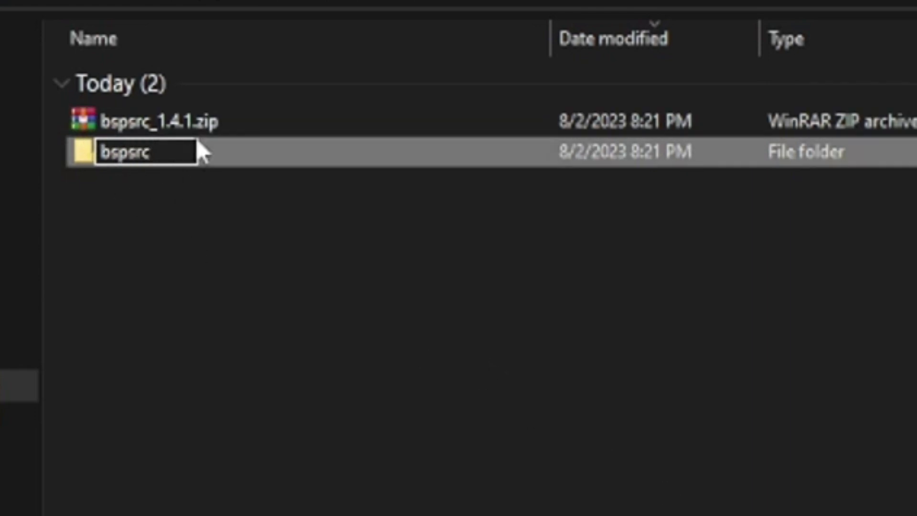
drag(209, 127, 255, 158)
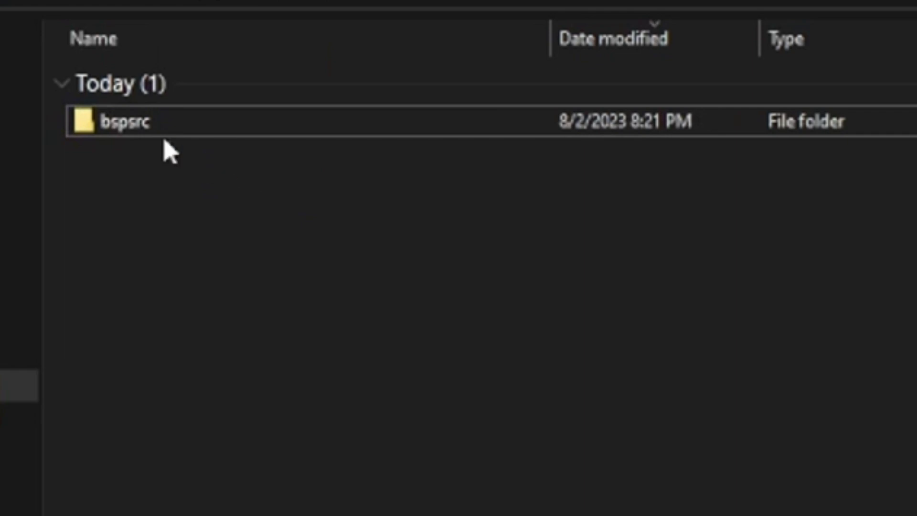
Extract bspsrc_1.4.1.zip inside the bspsrc folder and launch bspsrc.jar
double_click(163, 120)
click(188, 96)
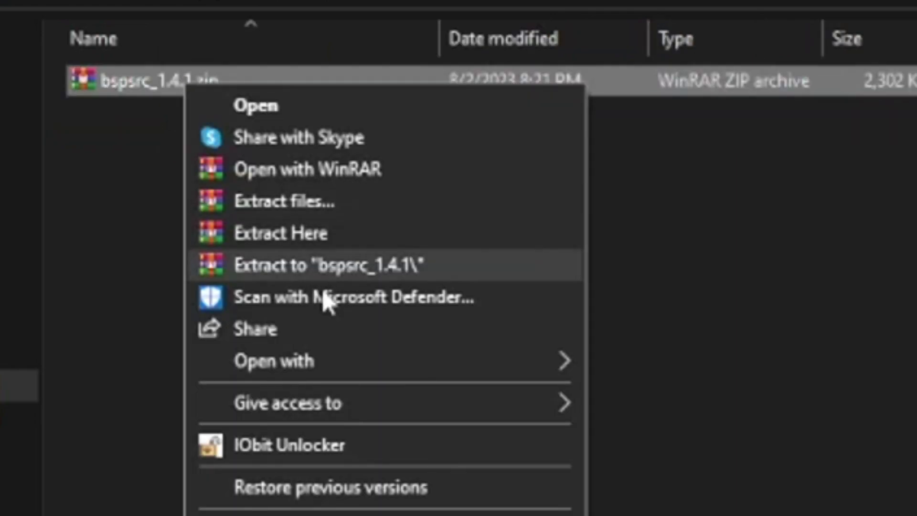
click(282, 233)
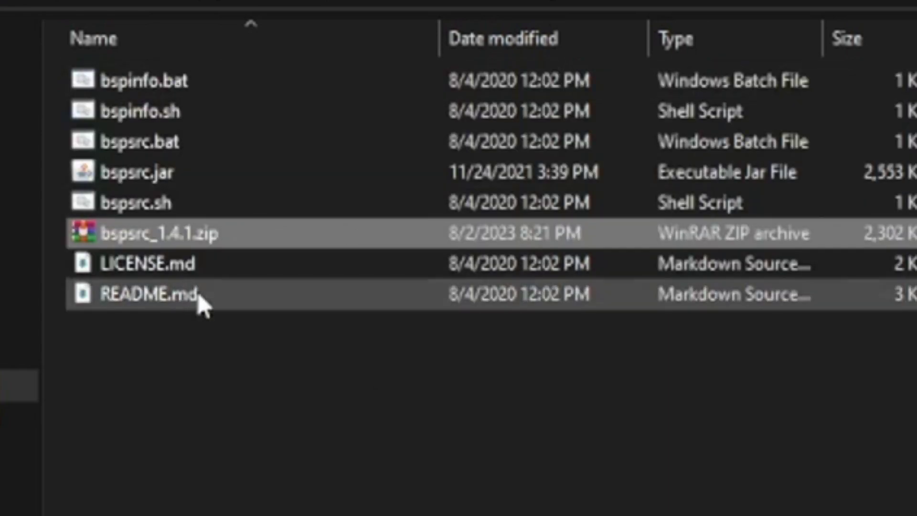
click(312, 425)
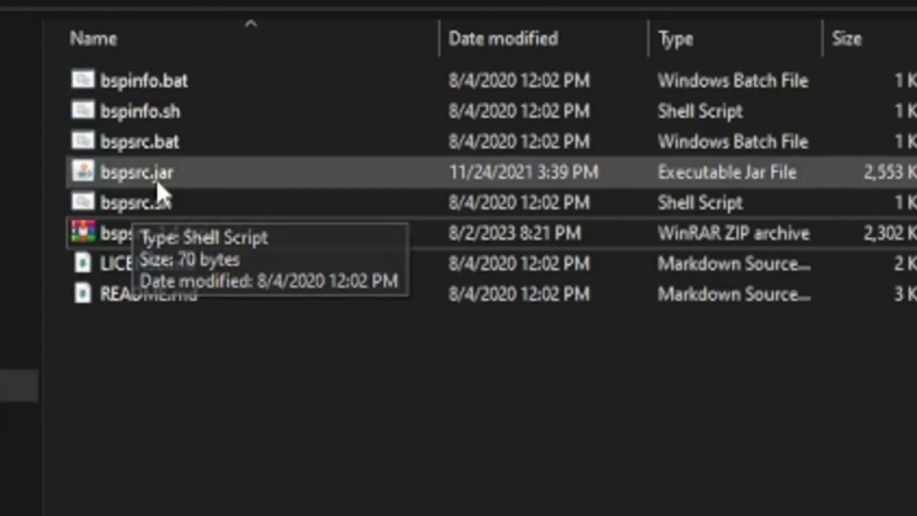
double_click(158, 184)
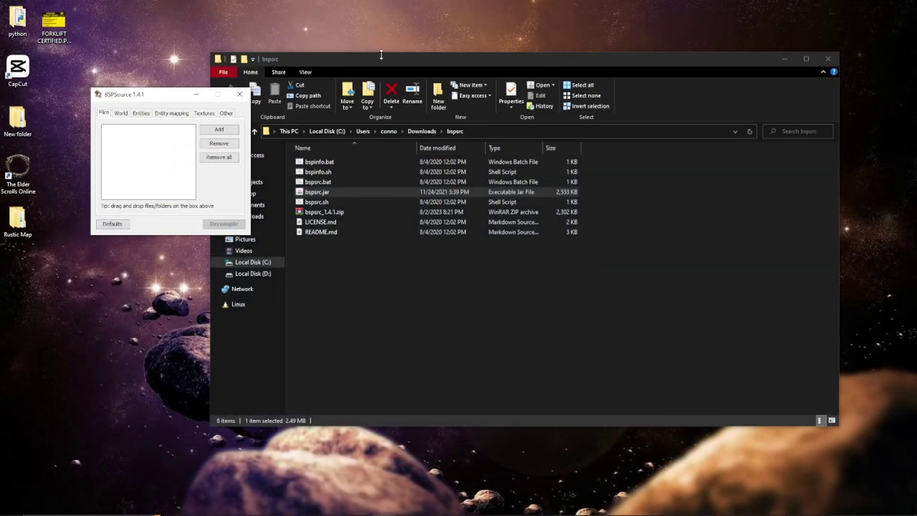
Review the World and Entities decompile options in BSPSource and enable Extract embedded files
drag(381, 55, 432, 55)
drag(143, 95, 208, 149)
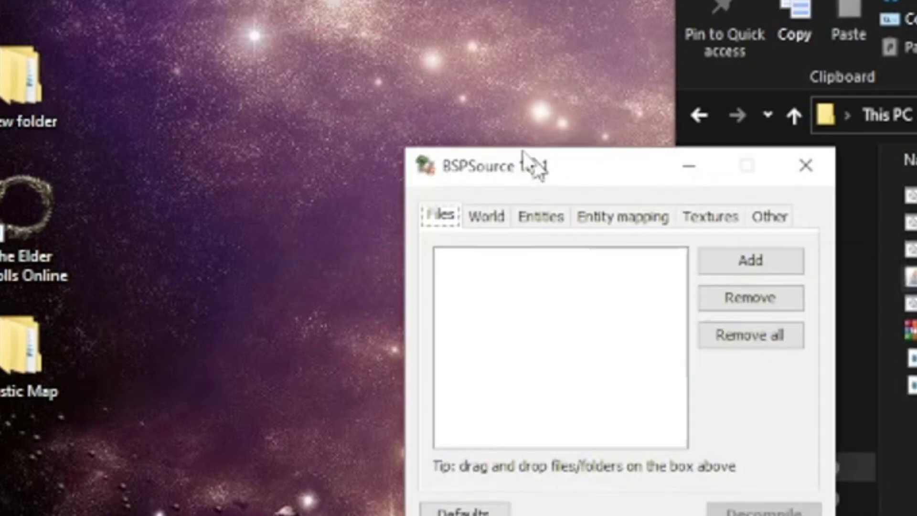
drag(523, 152, 335, 80)
click(280, 130)
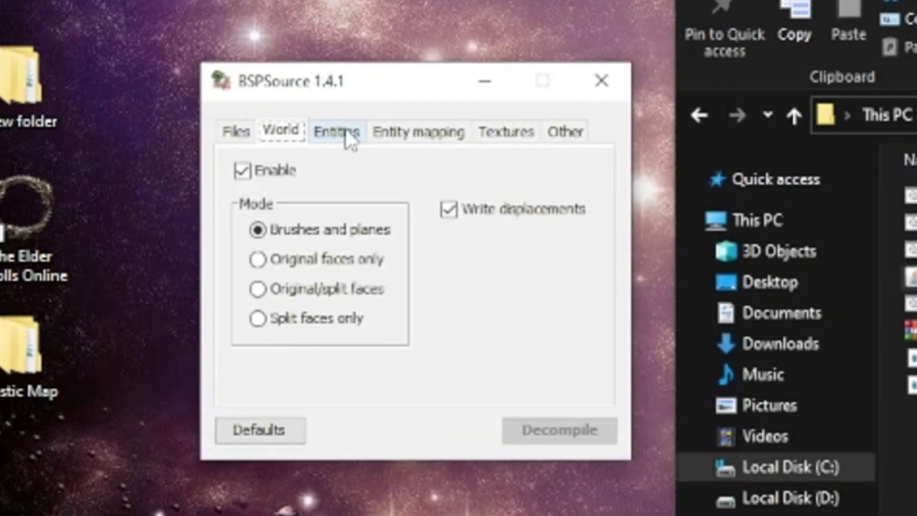
click(340, 131)
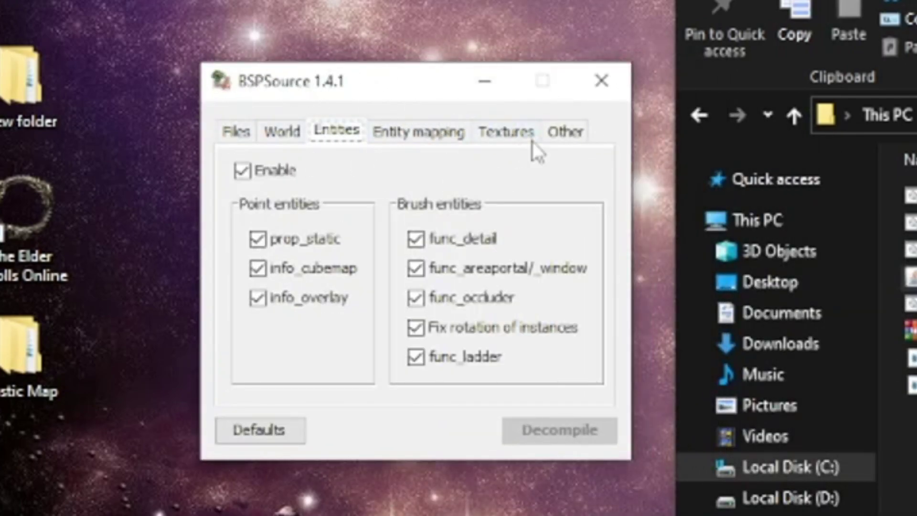
click(559, 134)
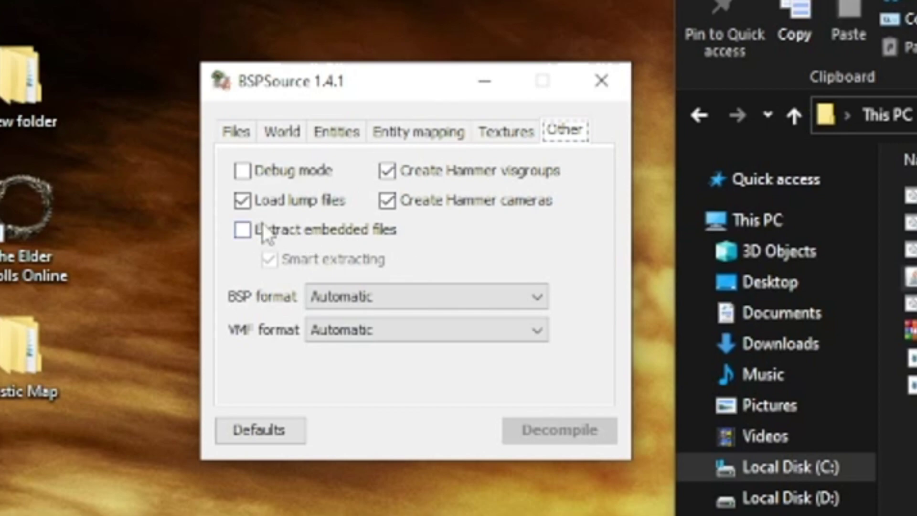
click(242, 229)
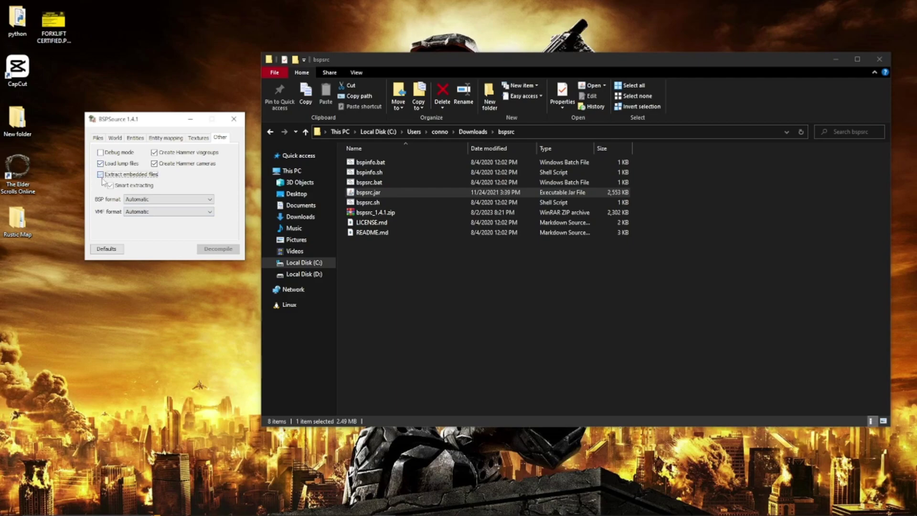
click(97, 138)
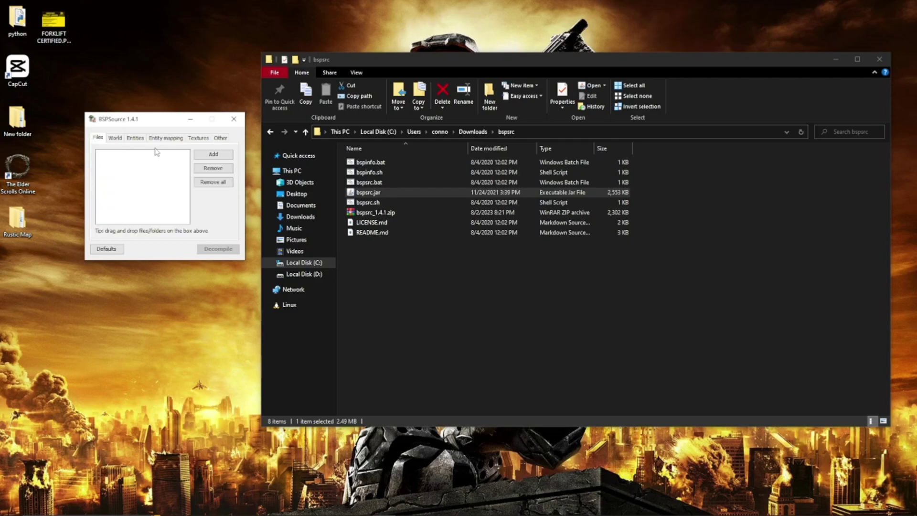
click(221, 137)
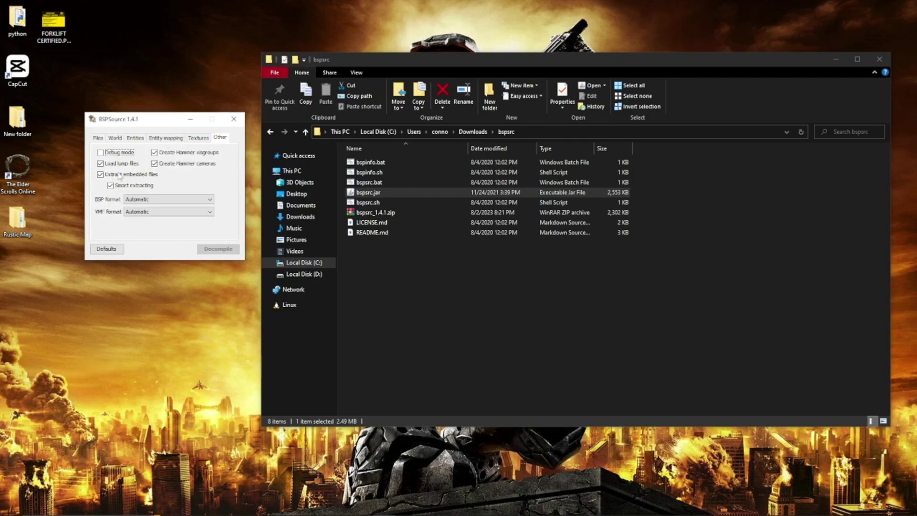
click(98, 137)
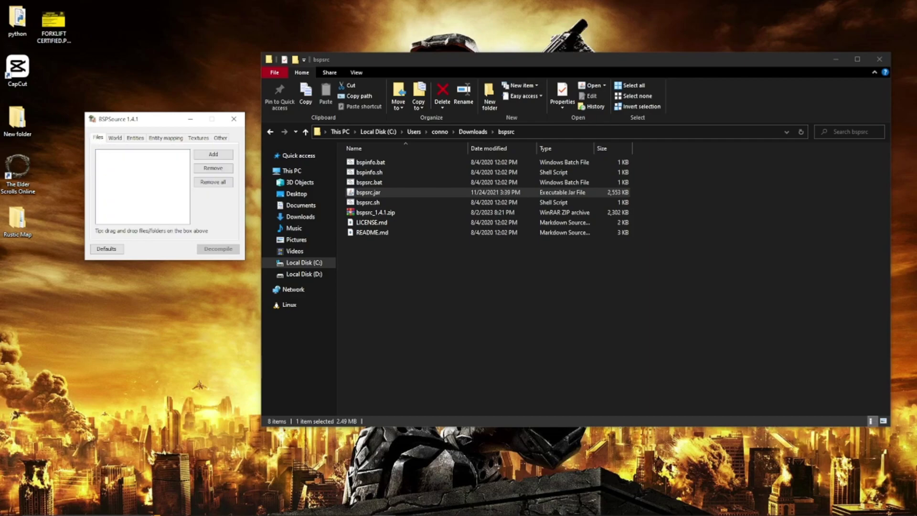
Open the dialog for adding BSP map files to the decompile list, enlarge it and place it beside the BSPSource window
drag(146, 123, 151, 123)
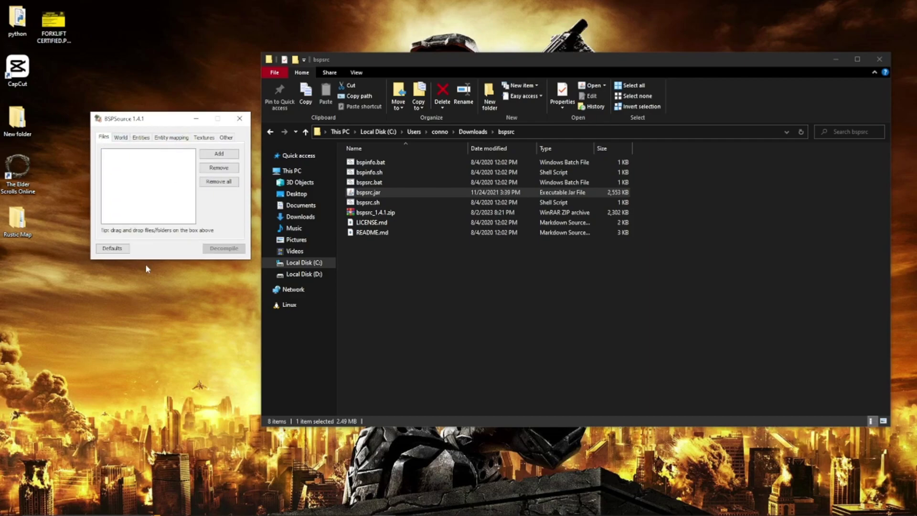
click(211, 154)
drag(172, 87, 393, 87)
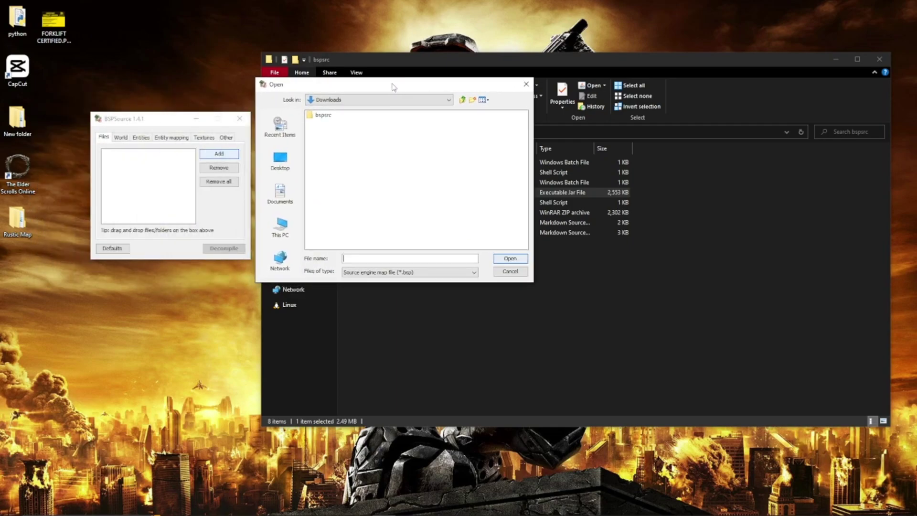
drag(534, 281, 524, 425)
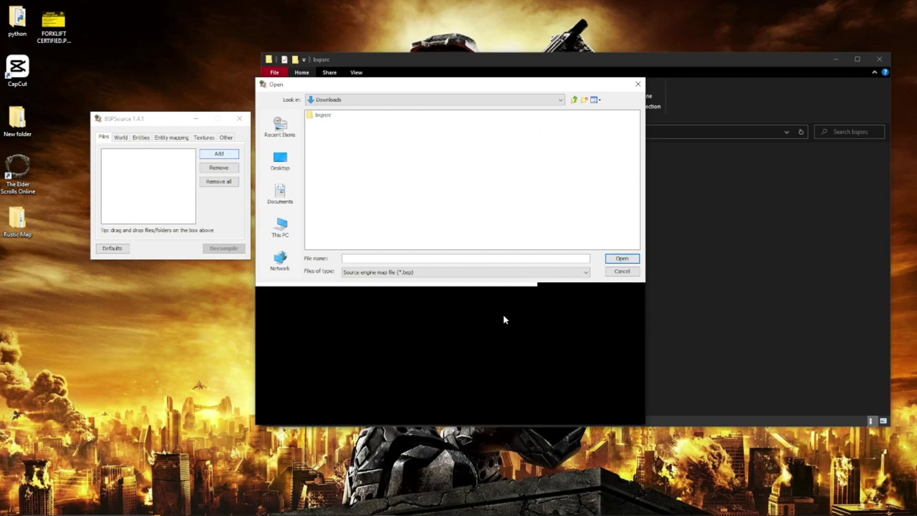
drag(409, 79, 463, 68)
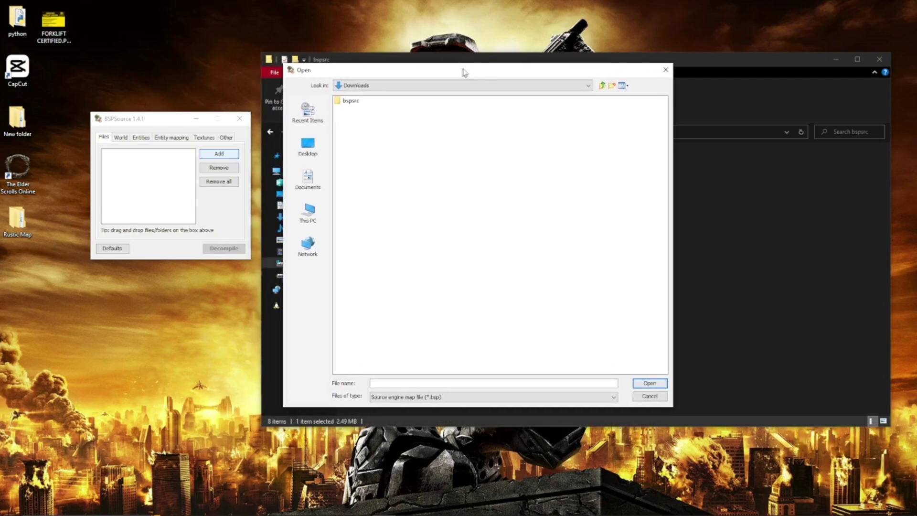
drag(374, 70, 360, 65)
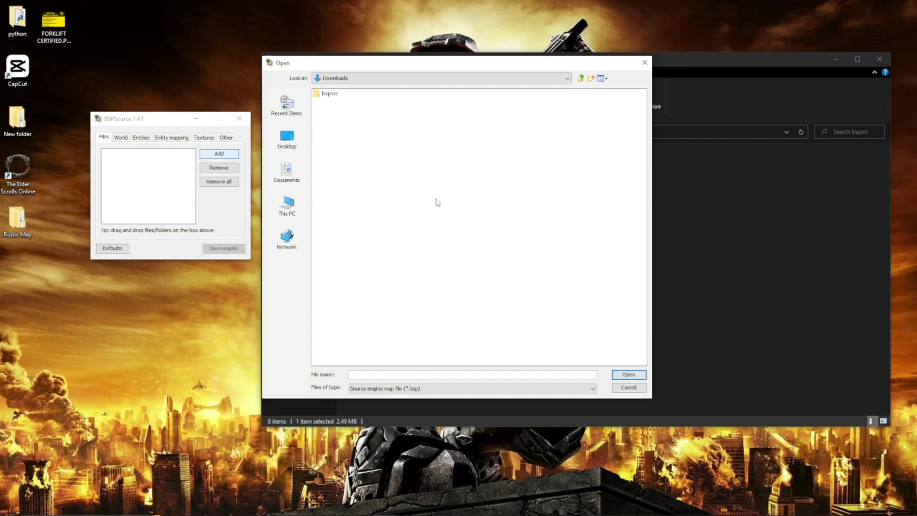
Switch to Steam, find Half-Life 2 in the library's Source Stuff collection and browse its local files
key(super)
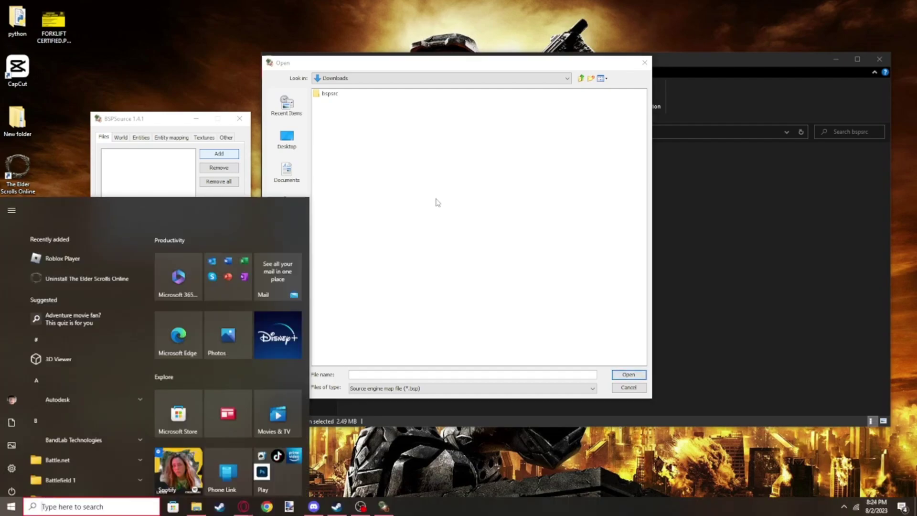
click(338, 507)
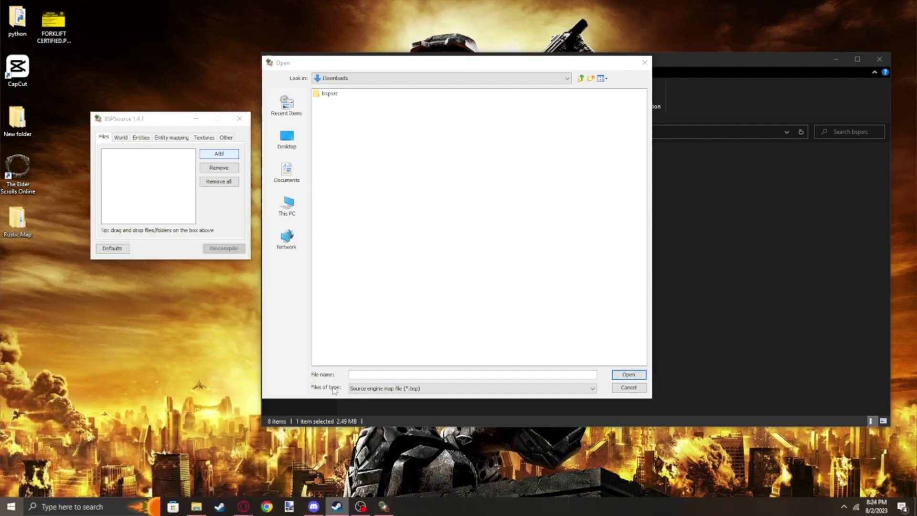
scroll(115, 186, down, 5)
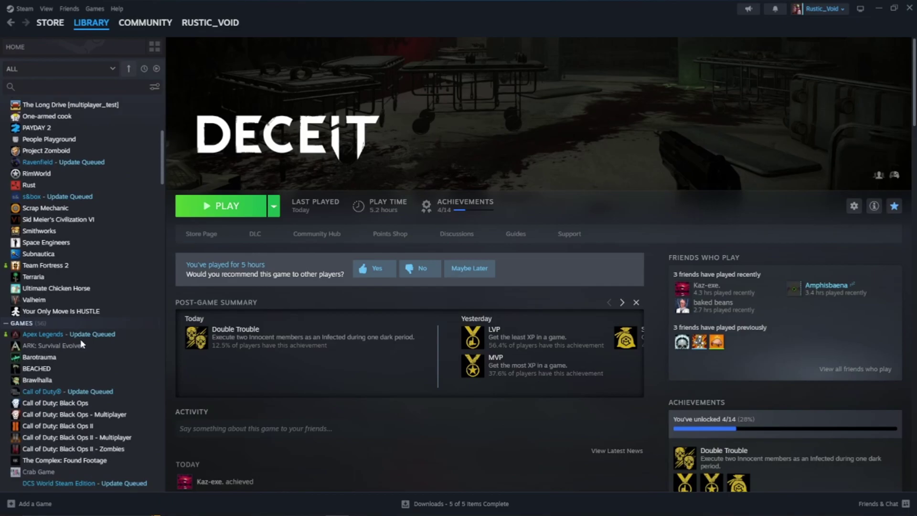
scroll(58, 293, down, 10)
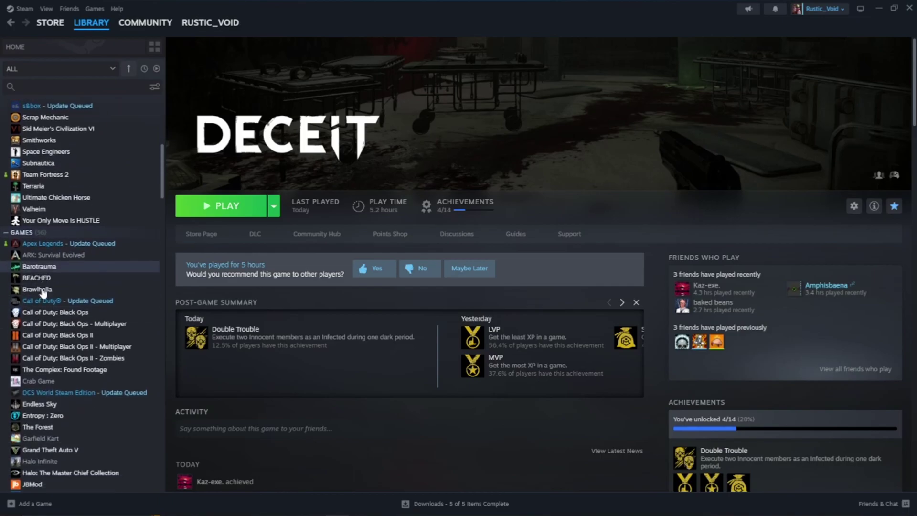
scroll(45, 393, down, 7)
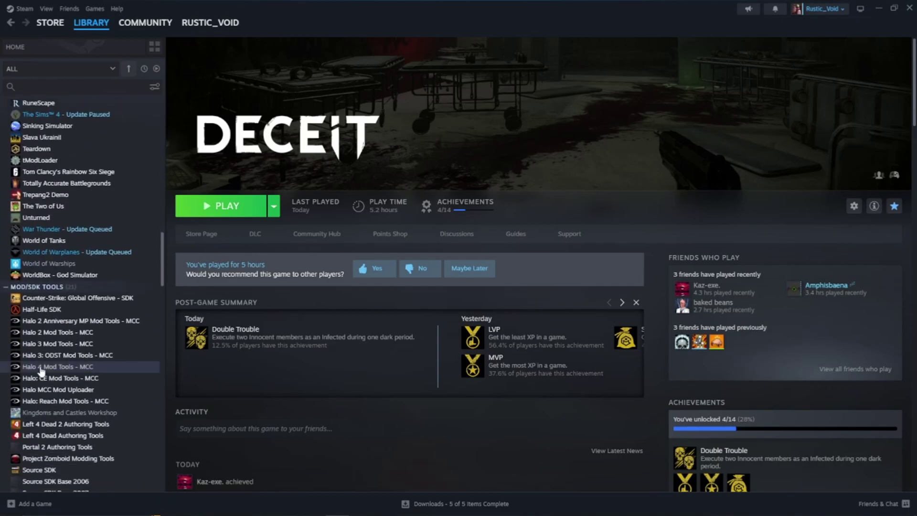
scroll(45, 336, down, 4)
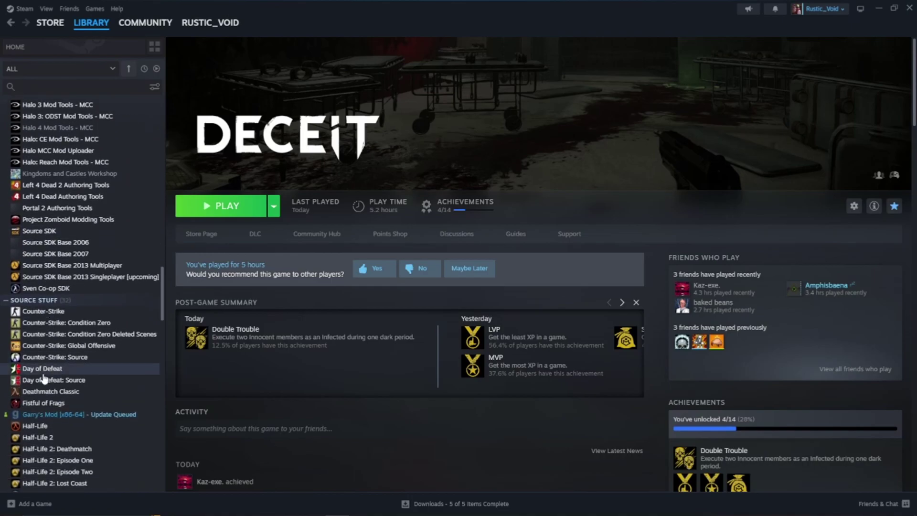
scroll(43, 404, down, 1)
right_click(37, 344)
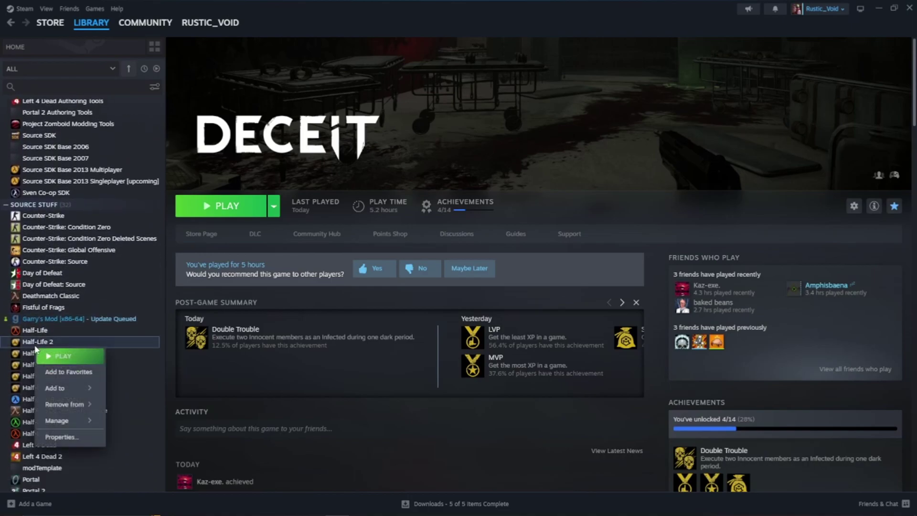
mouse_move(82, 420)
click(137, 438)
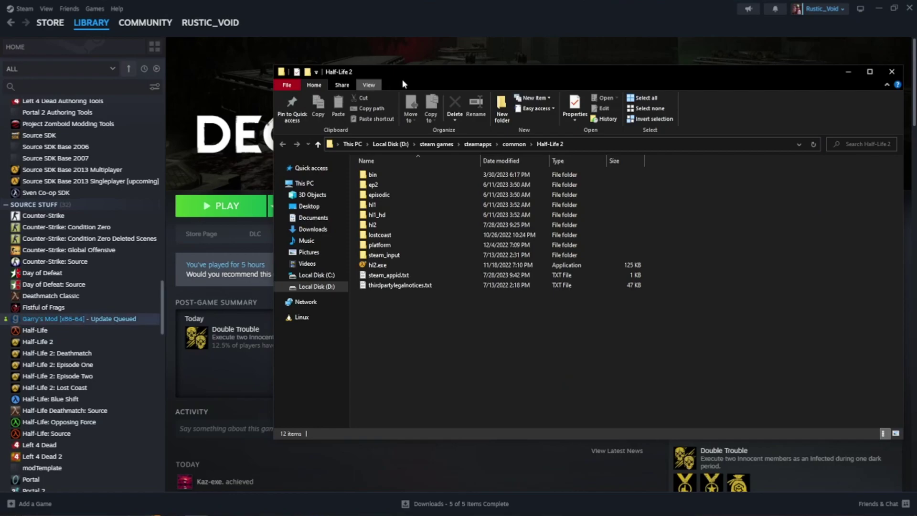
drag(451, 72, 297, 67)
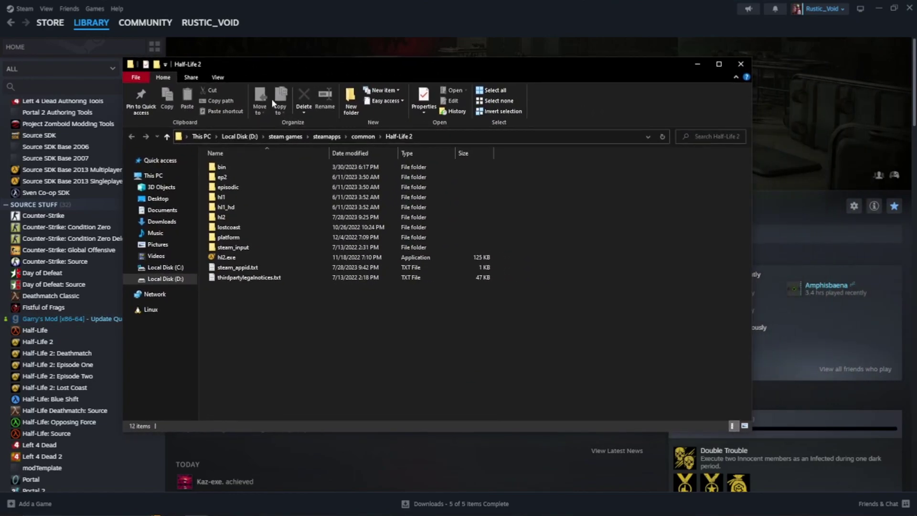
Look inside the hl2, ep2 and hl1 folders of the Half-Life 2 installation, returning to the main game folder each time
double_click(250, 217)
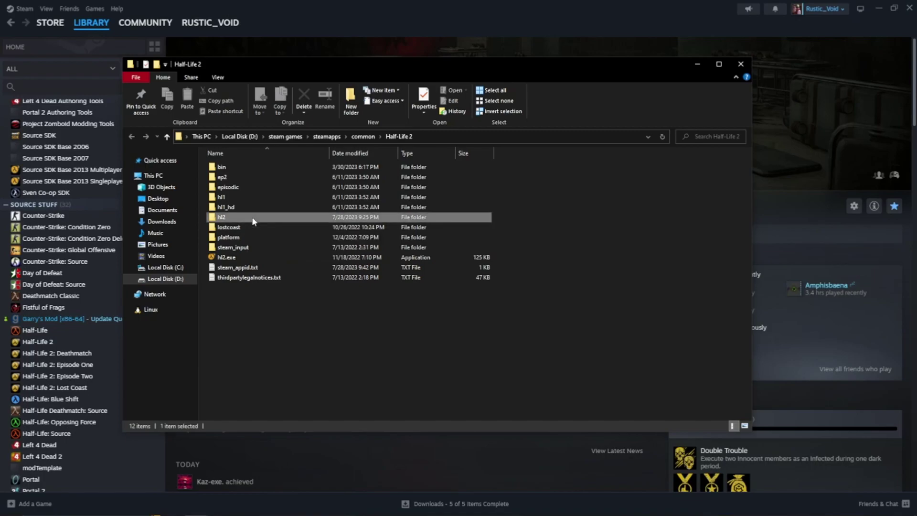
click(394, 137)
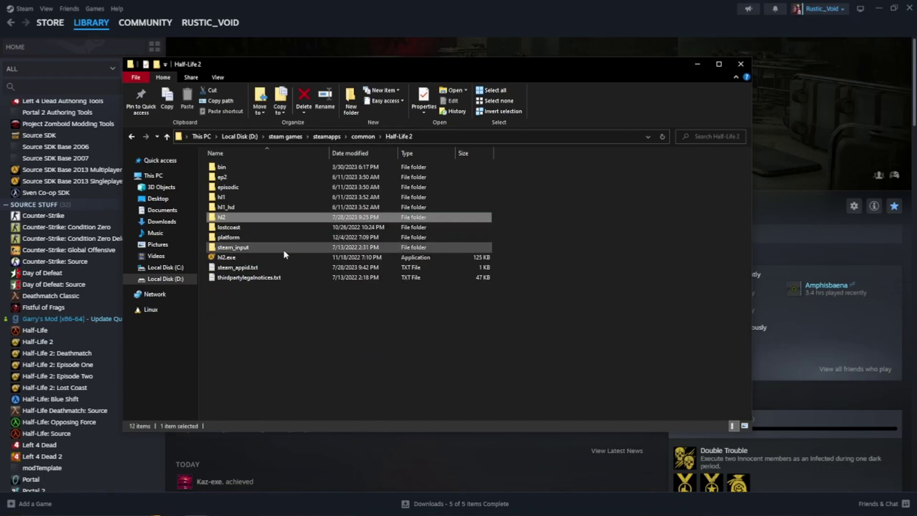
double_click(222, 176)
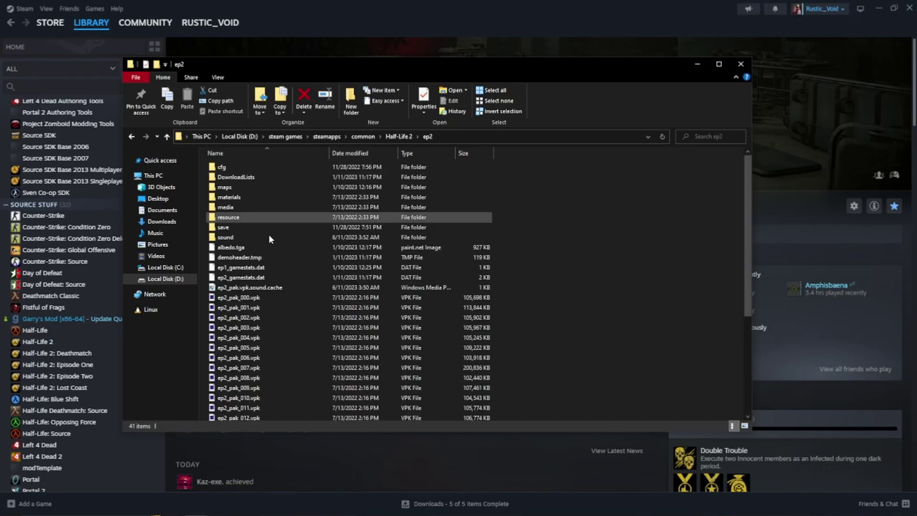
click(394, 137)
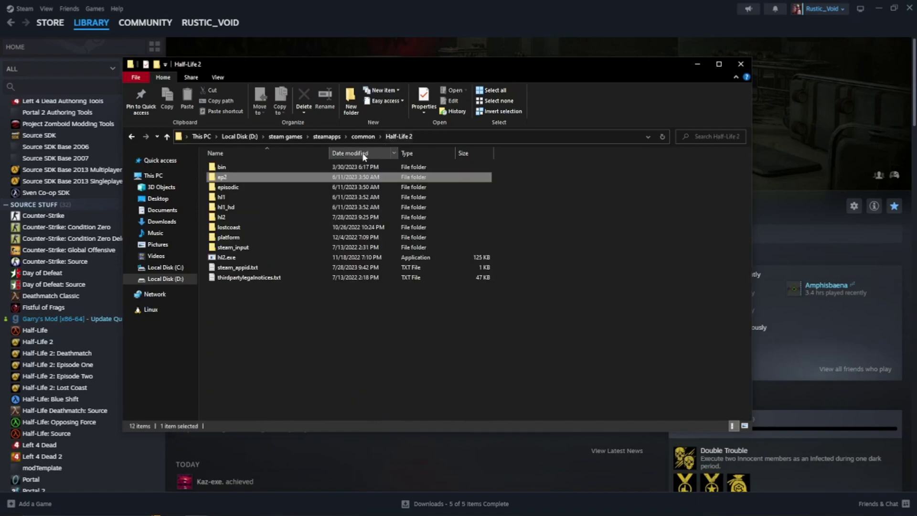
double_click(261, 197)
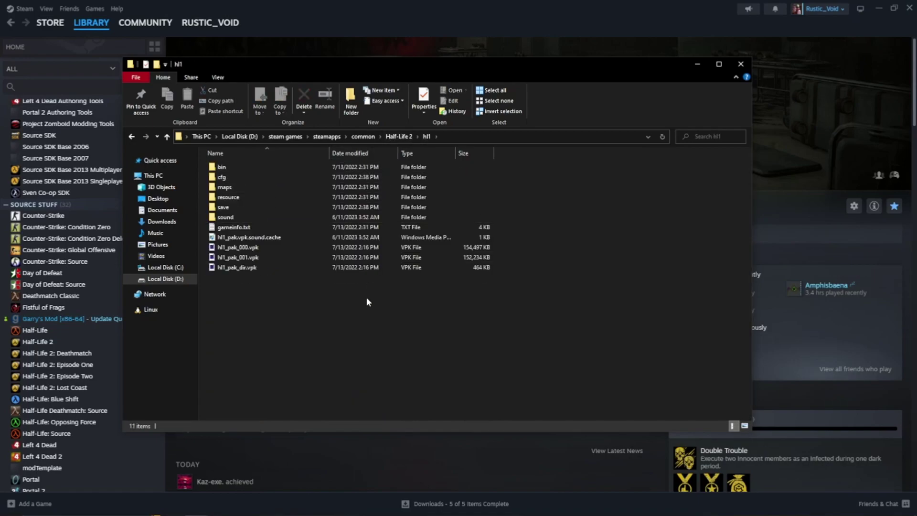
click(398, 137)
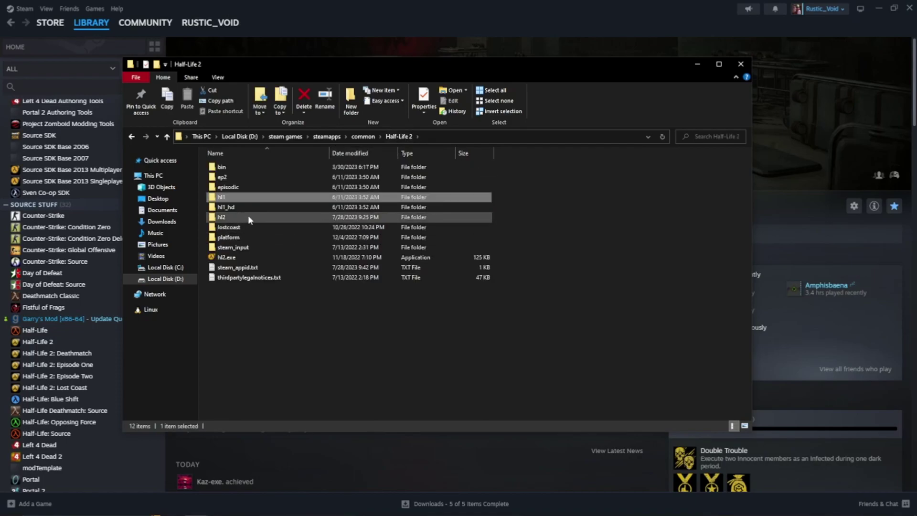
Open the maps folder inside hl2 and look through its BSP files
double_click(248, 217)
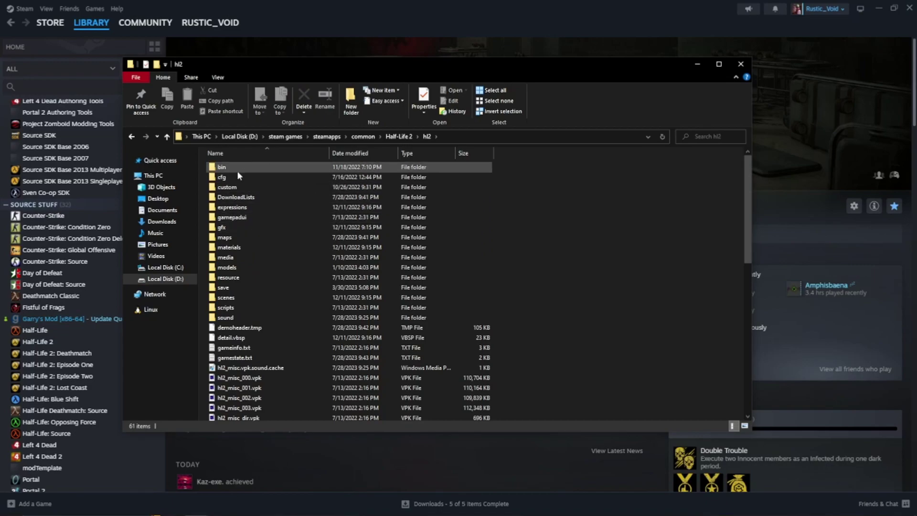
double_click(267, 238)
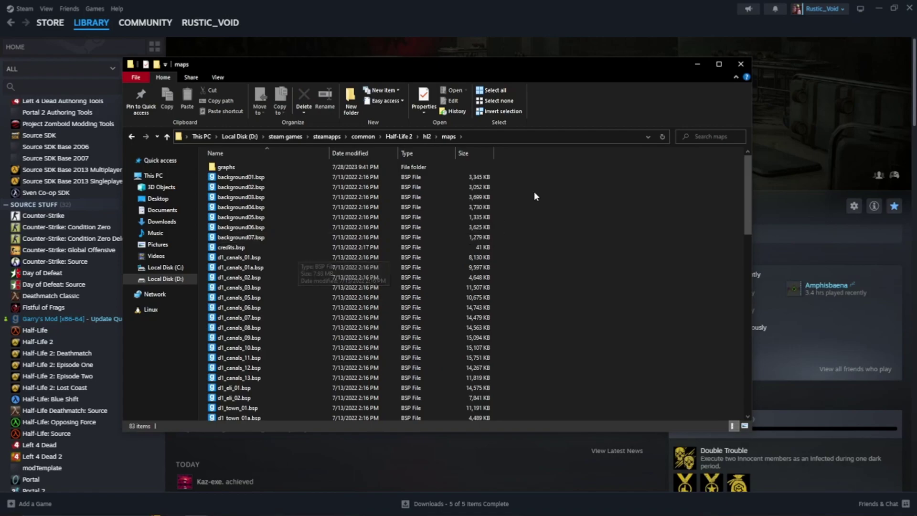
scroll(534, 191, down, 18)
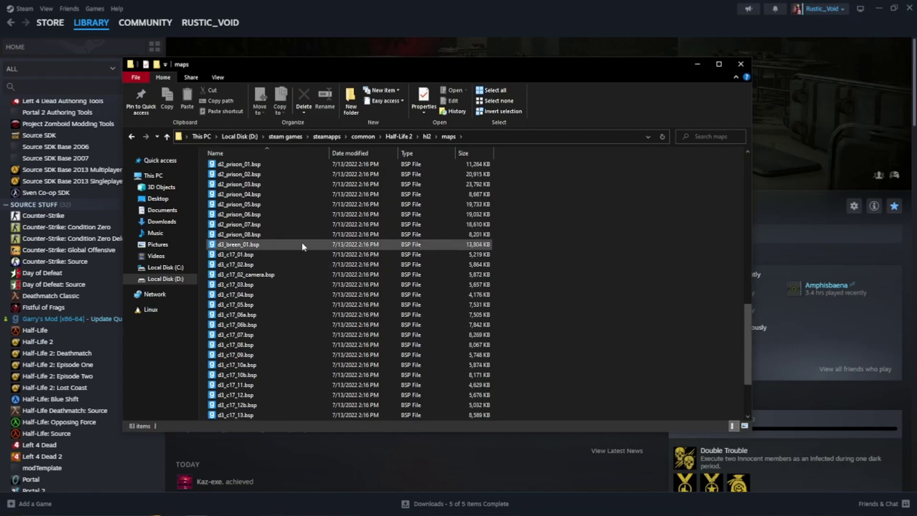
scroll(485, 305, up, 12)
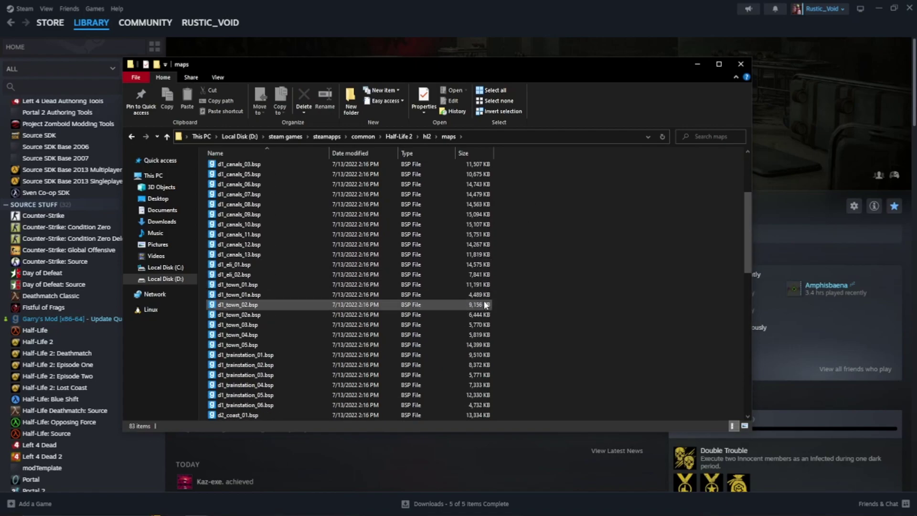
scroll(485, 304, up, 4)
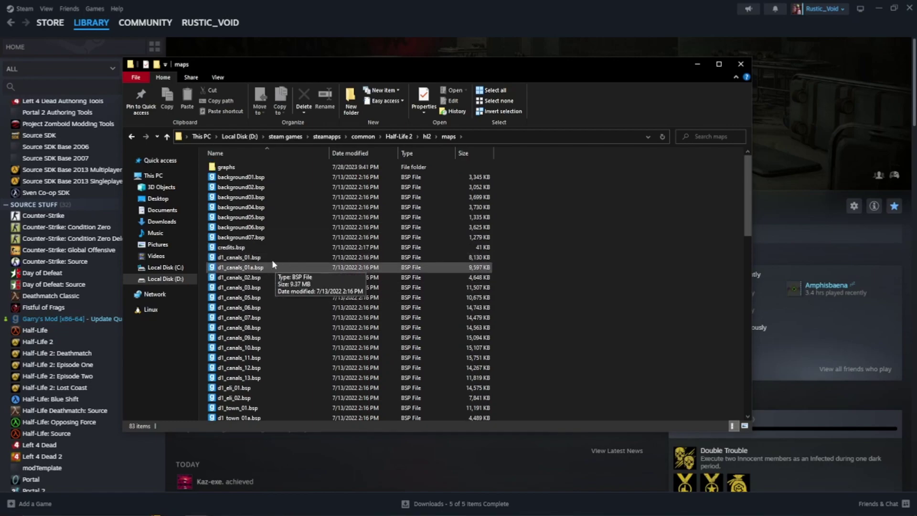
Move the maps folder window out of the way and launch Half-Life 2 from the Steam library
drag(391, 65, 0, 67)
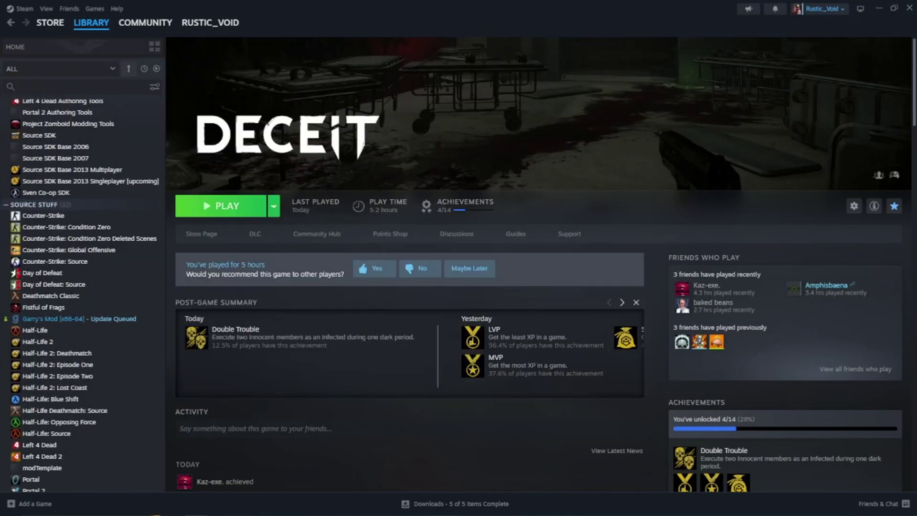
click(35, 342)
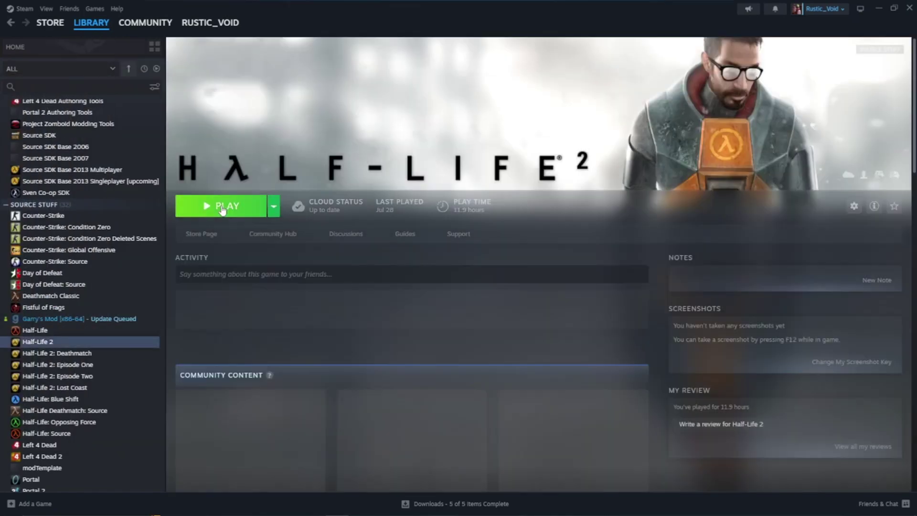
click(221, 206)
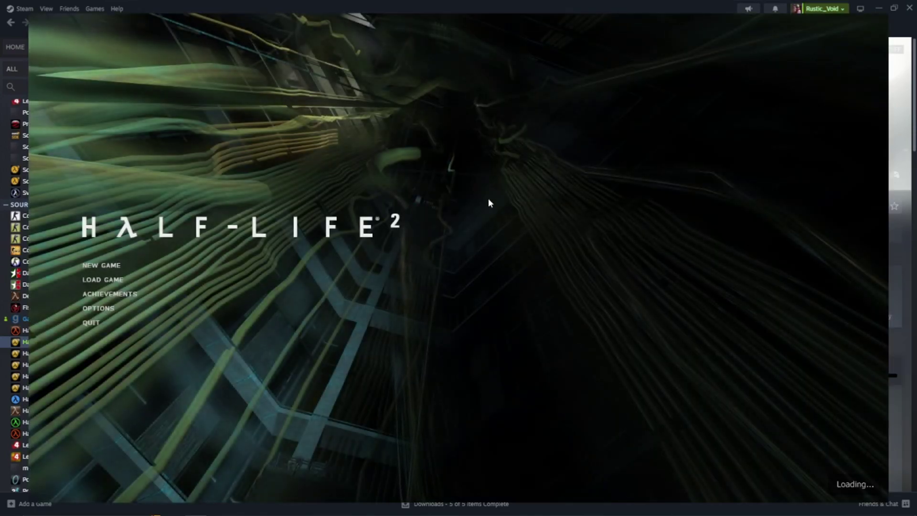
Open the advanced keyboard options of Half-Life 2 and accept them with Enable developer console checked
click(101, 309)
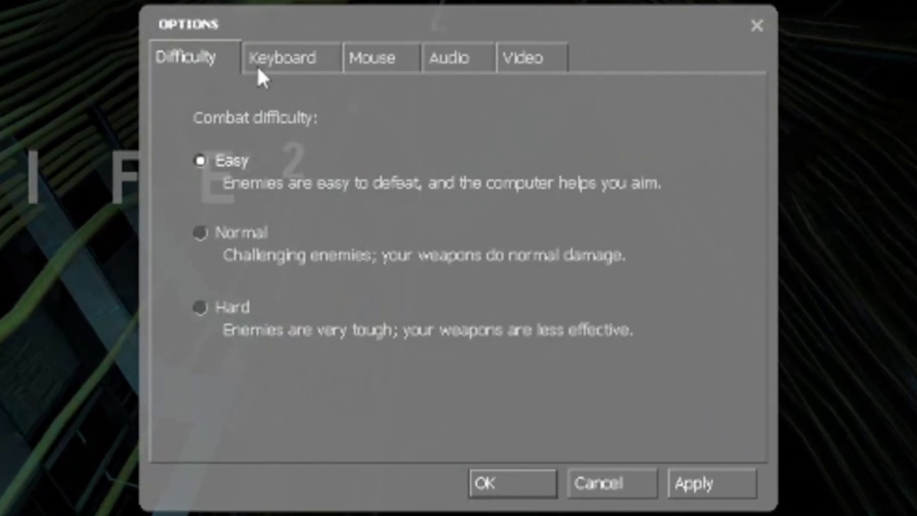
click(258, 69)
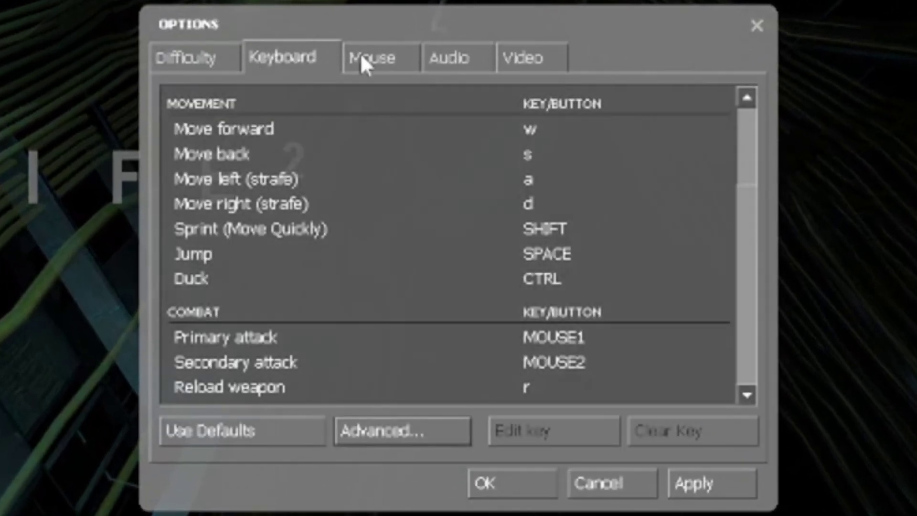
scroll(605, 225, down, 7)
scroll(481, 348, up, 3)
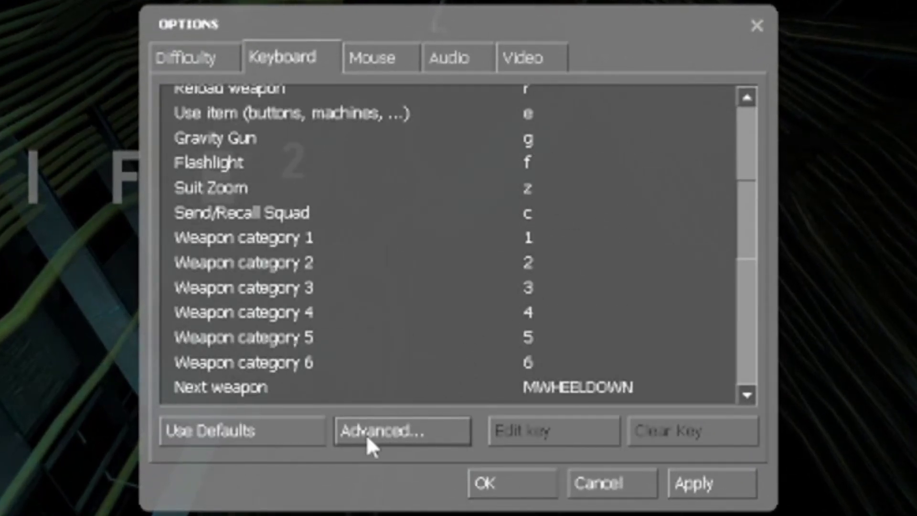
click(368, 435)
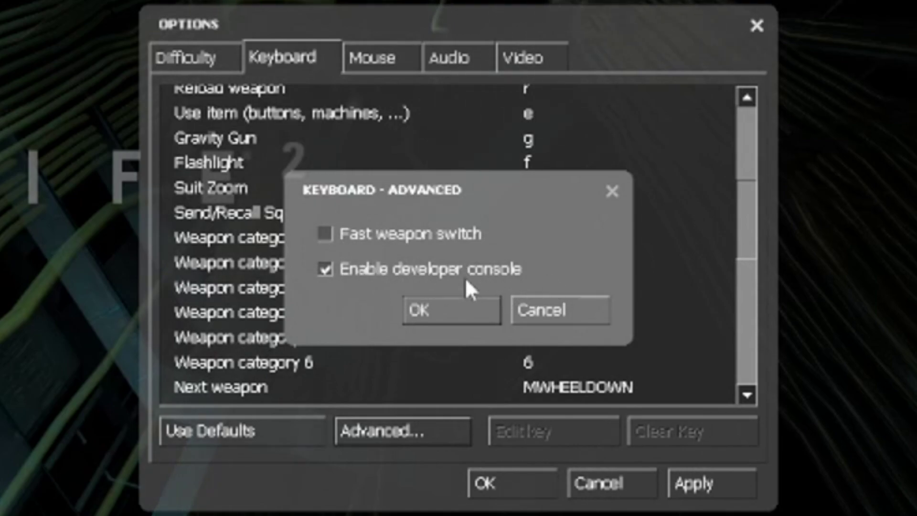
click(460, 312)
Check the key bound to Toggle developer console, apply and accept the options, and bring up the console
scroll(459, 309, down, 4)
scroll(460, 309, down, 3)
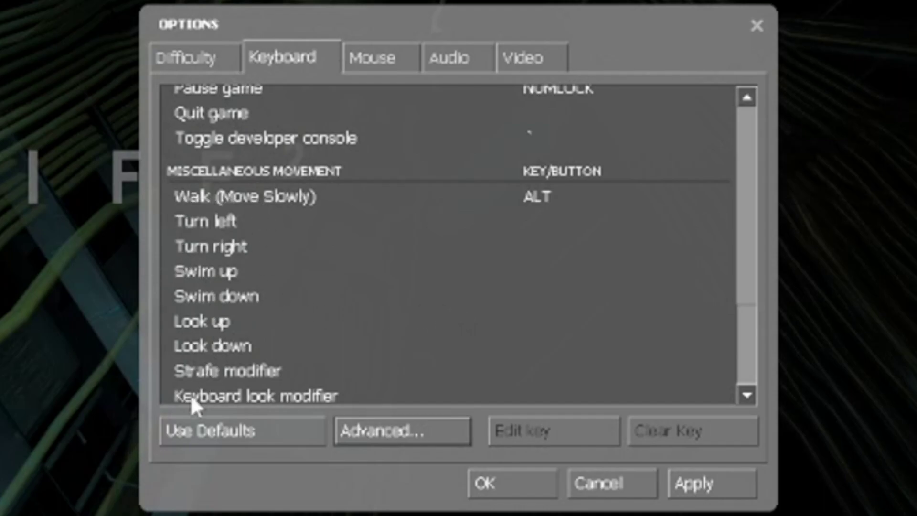
scroll(181, 239, up, 3)
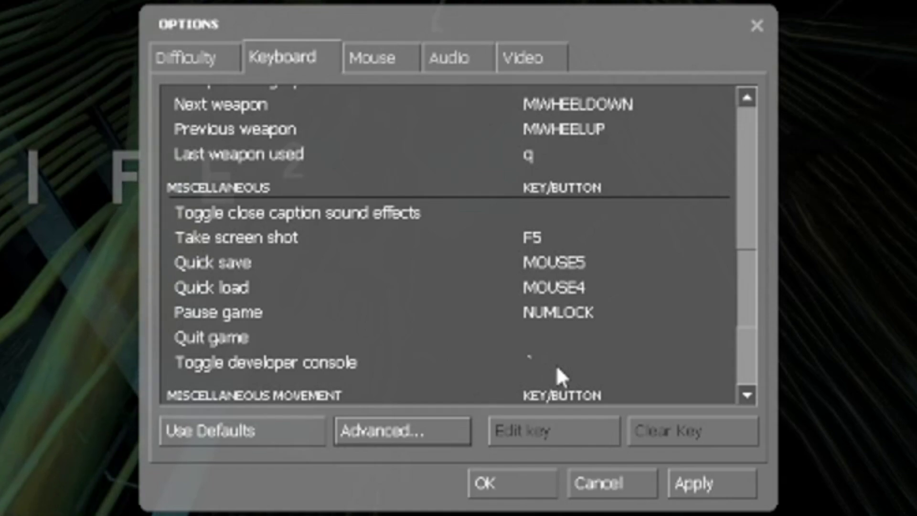
click(691, 483)
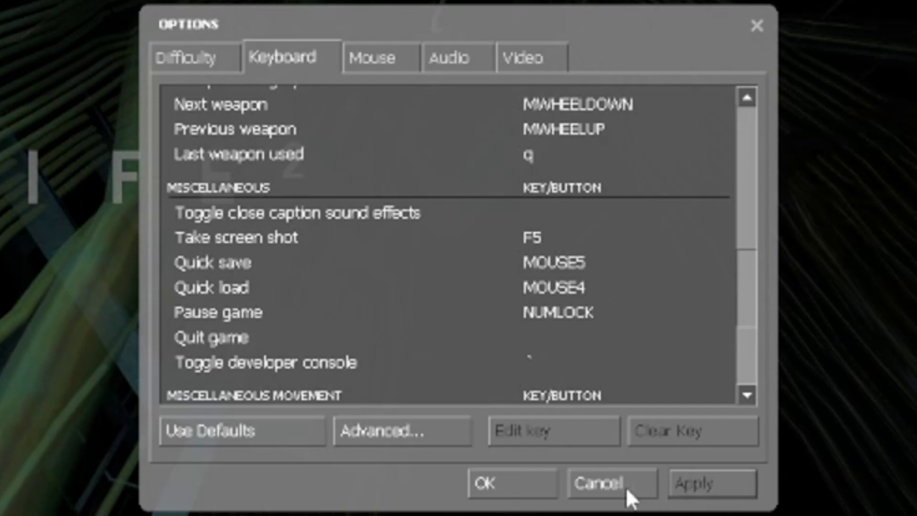
click(535, 489)
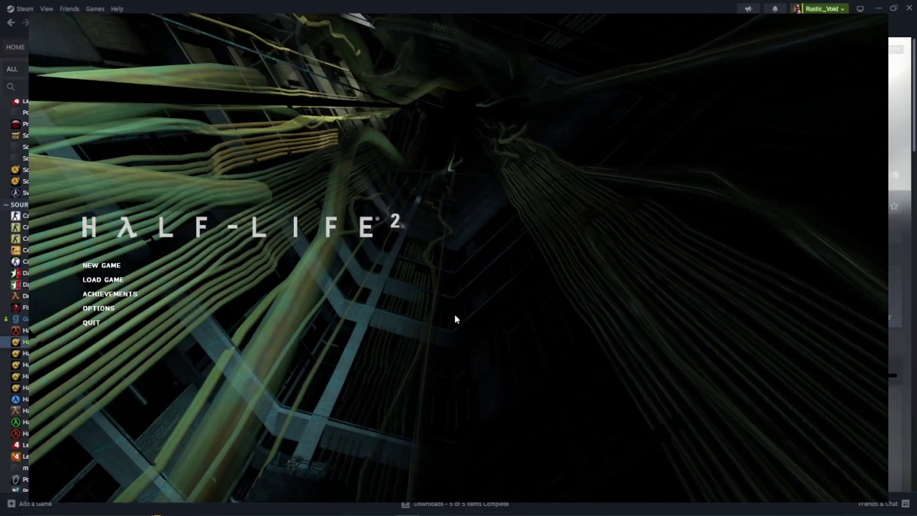
key(grave)
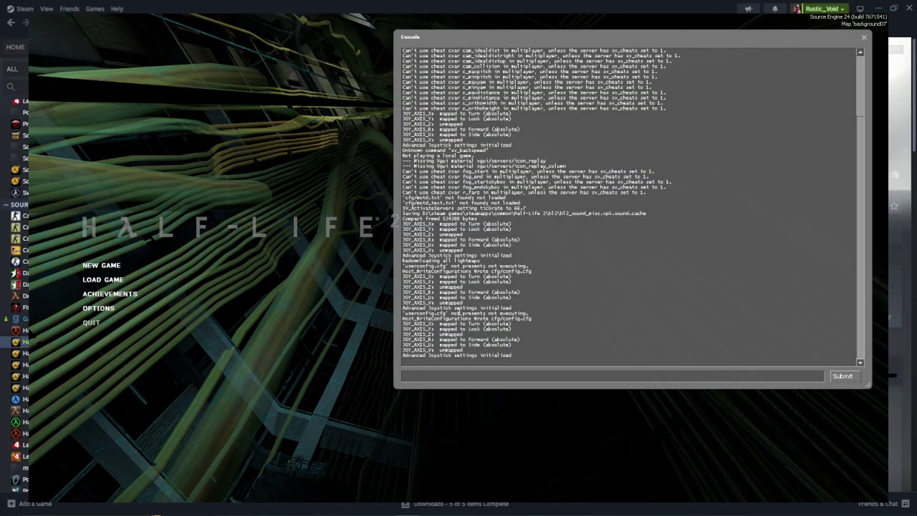
Rebind Toggle developer console to P in the keyboard options and test the key by closing the console
click(98, 308)
click(454, 181)
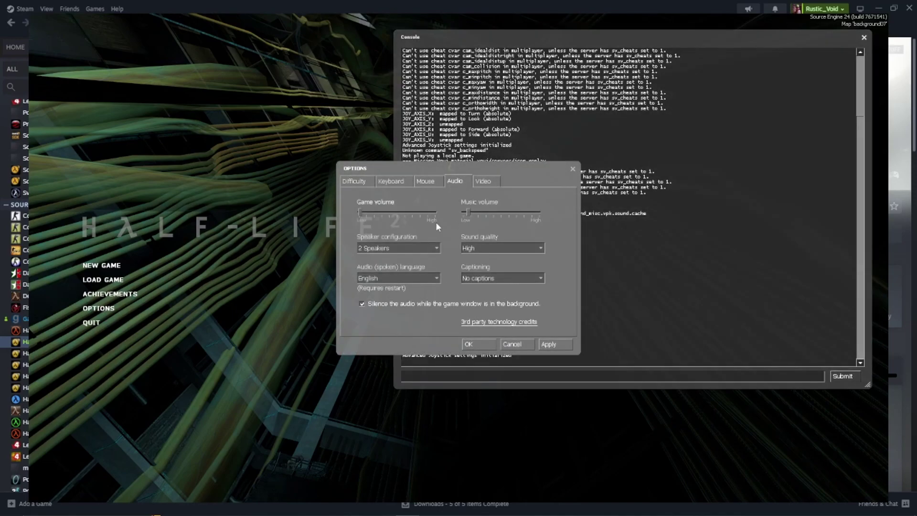
click(392, 182)
scroll(410, 262, down, 2)
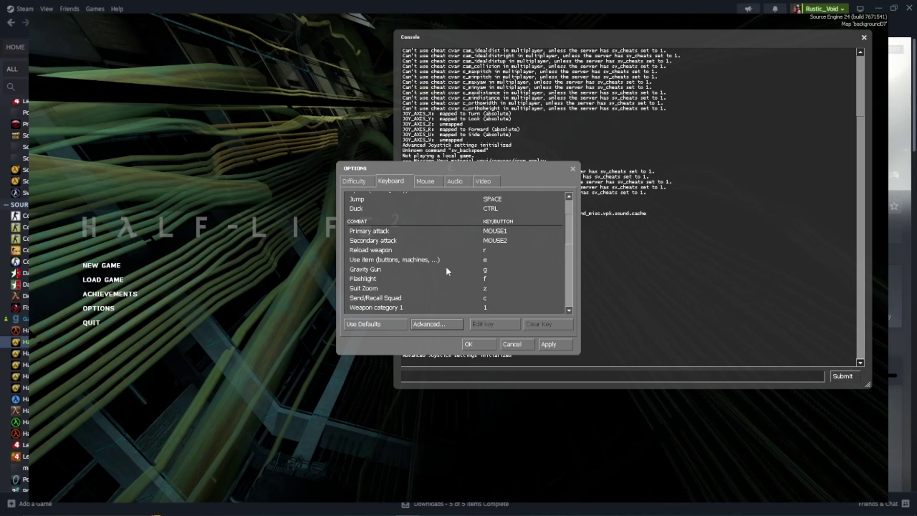
scroll(447, 270, up, 2)
scroll(446, 270, down, 3)
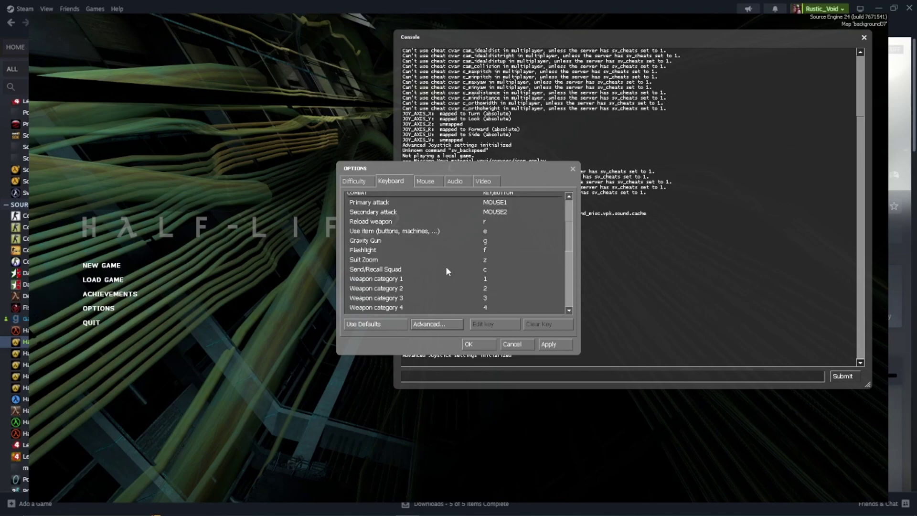
scroll(447, 271, down, 6)
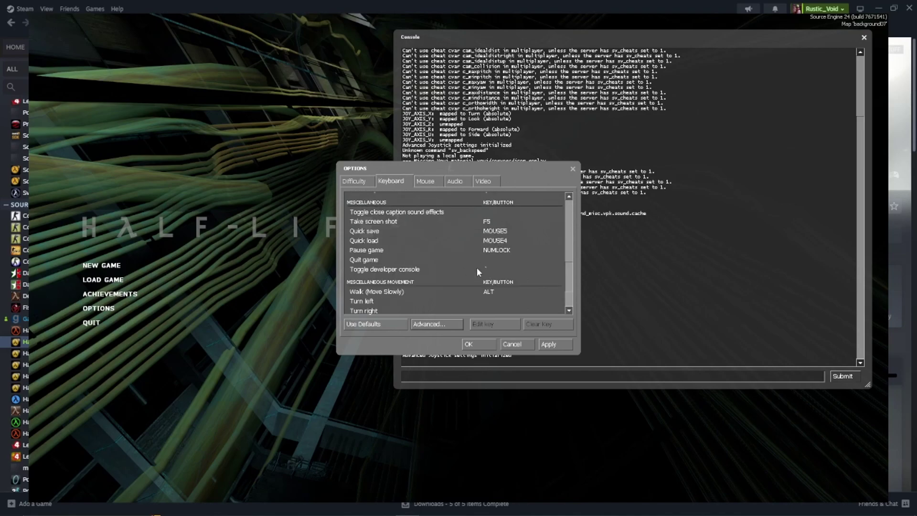
click(463, 269)
double_click(422, 270)
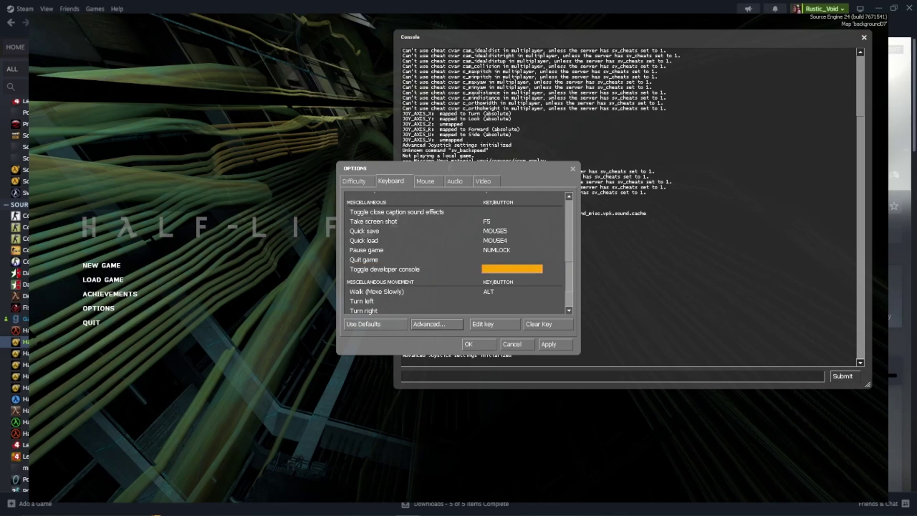
key(p)
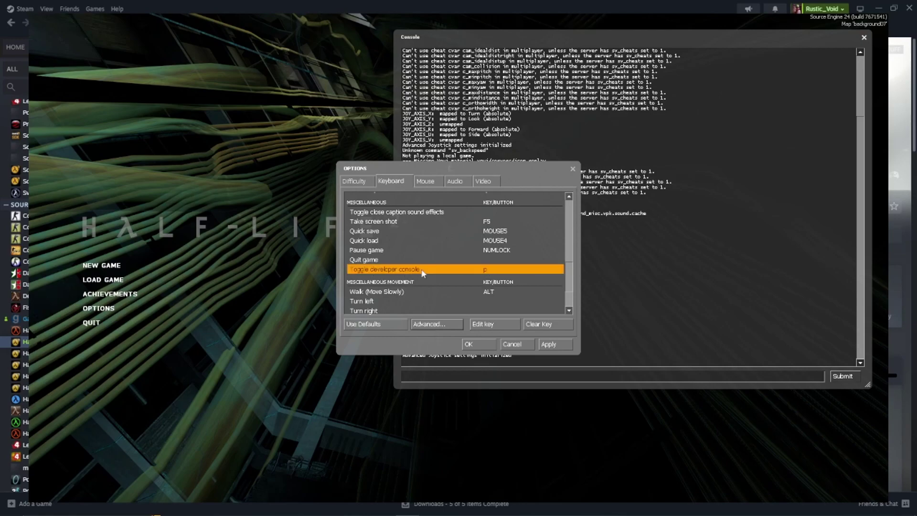
key(p)
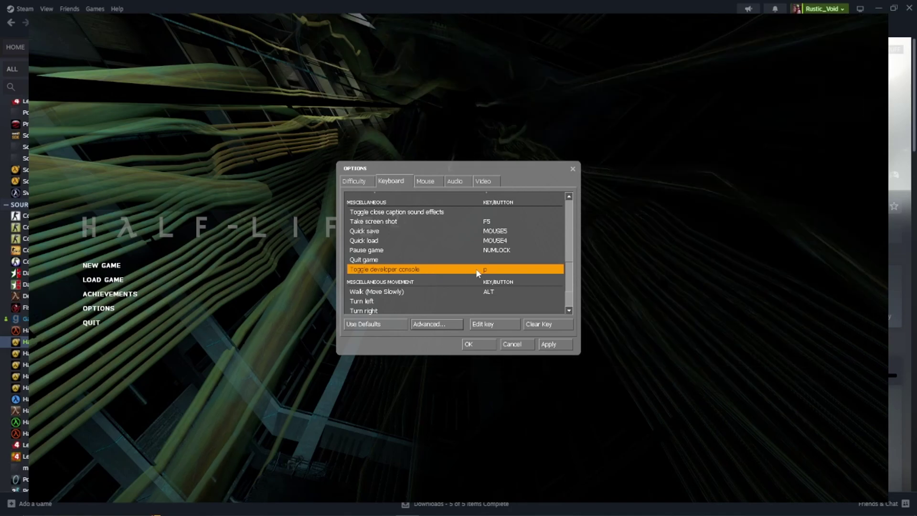
Clear the P binding from Toggle developer console, accept the options and reopen the console
click(534, 325)
click(477, 344)
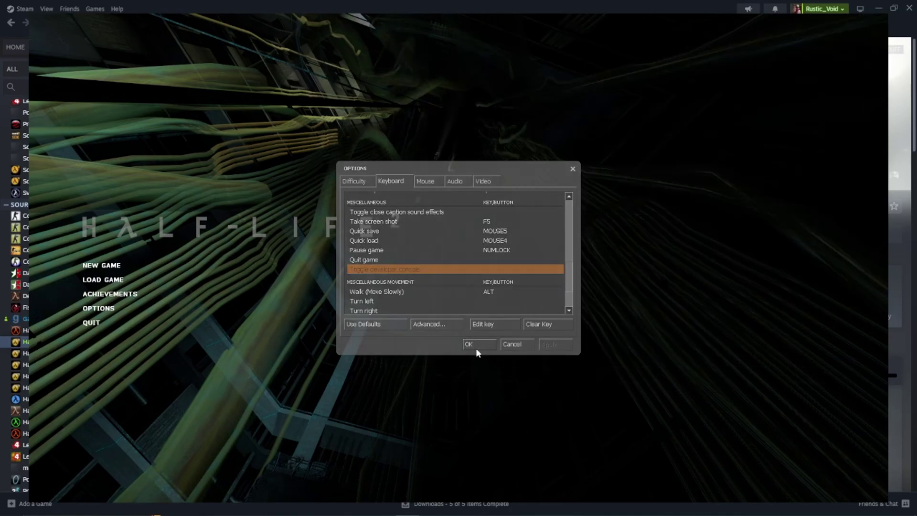
key(p)
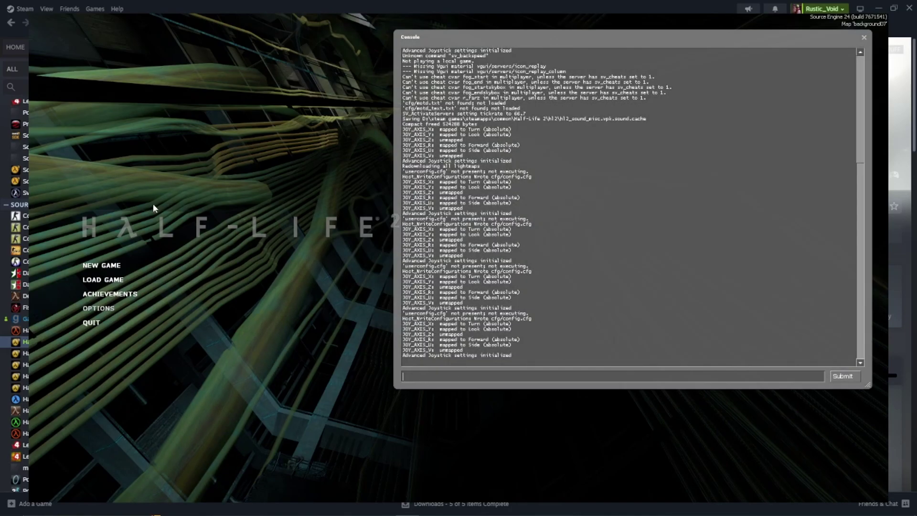
Start a map command in the console and look through the hl2 maps folder for a map name to load
drag(0, 115, 0, 56)
click(411, 374)
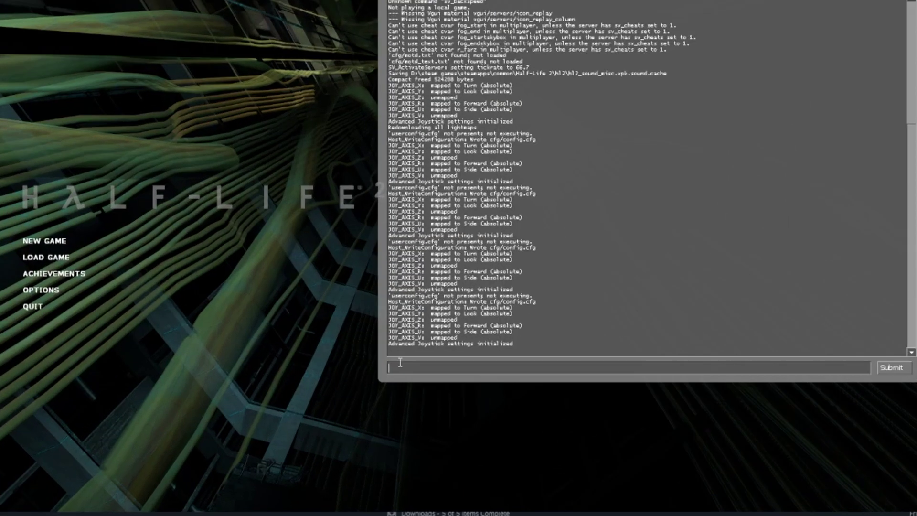
text(map)
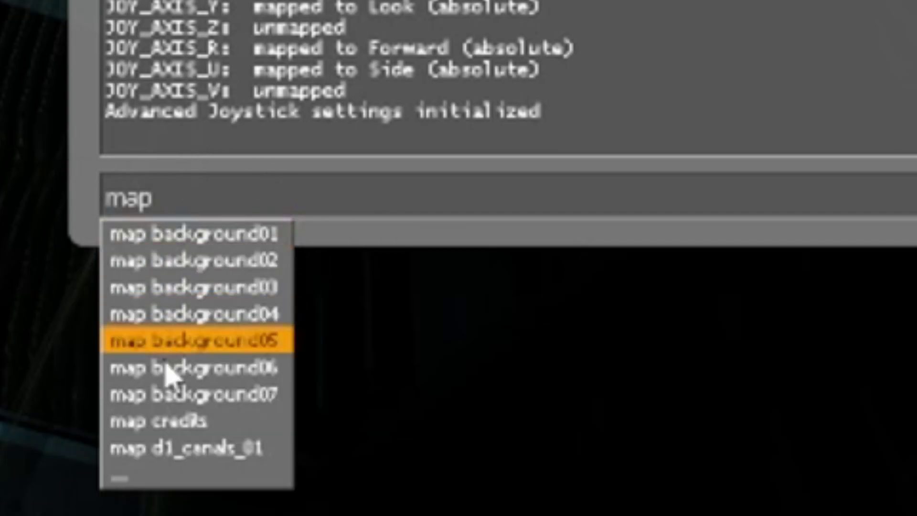
key(alt+Tab)
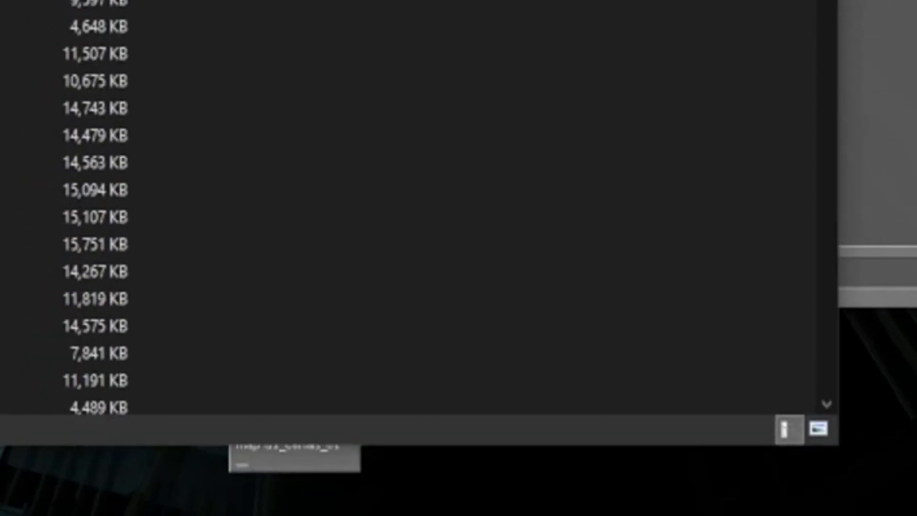
scroll(275, 208, down, 2)
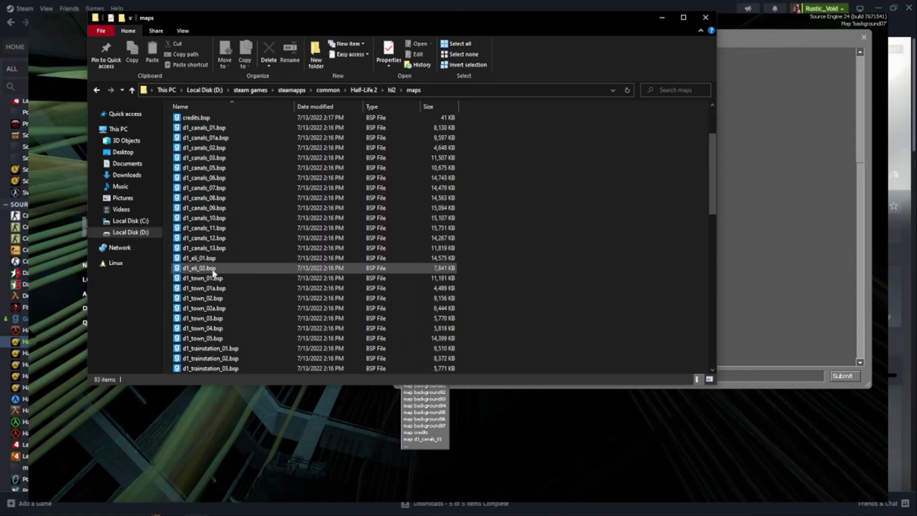
scroll(213, 272, down, 1)
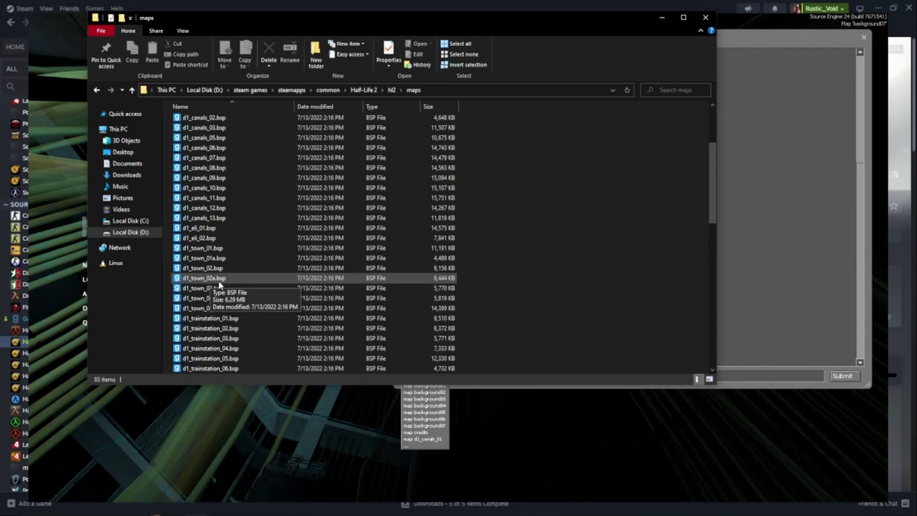
drag(393, 20, 0, 96)
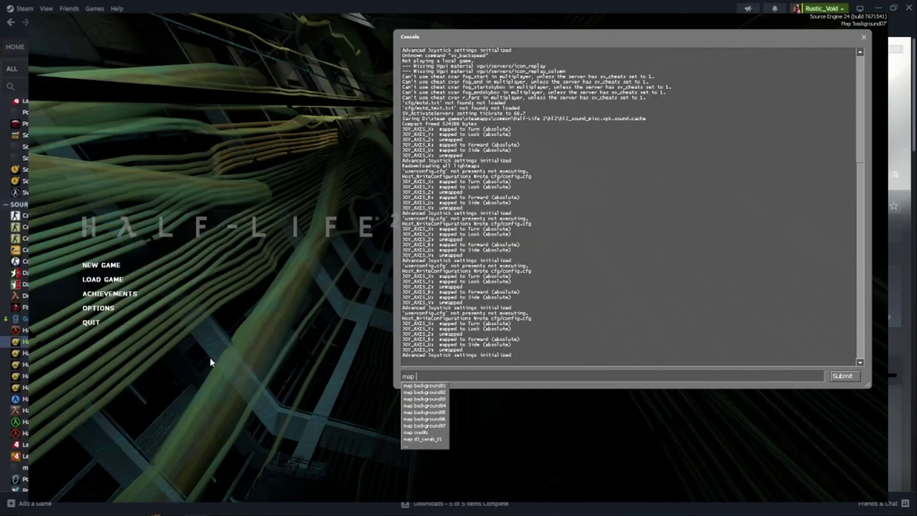
Complete the console command as map d1_town_02a and run it to load that map
click(431, 376)
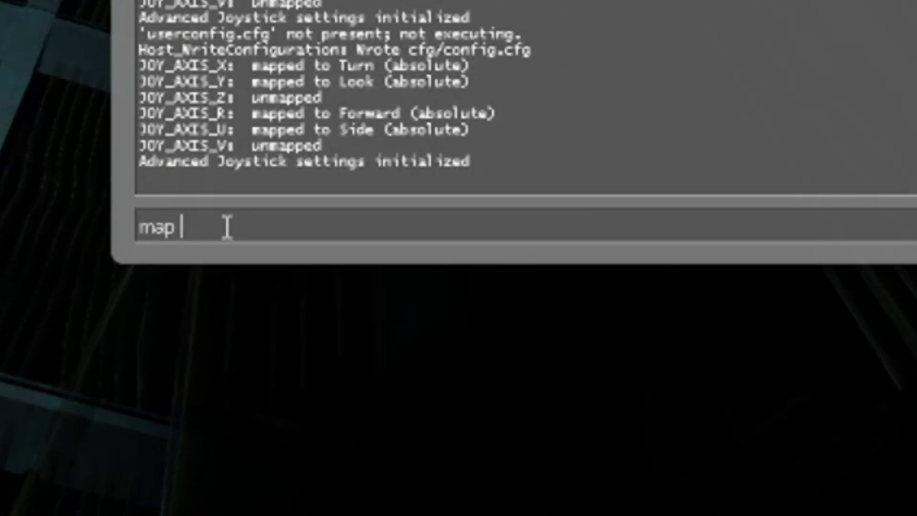
text(d1)
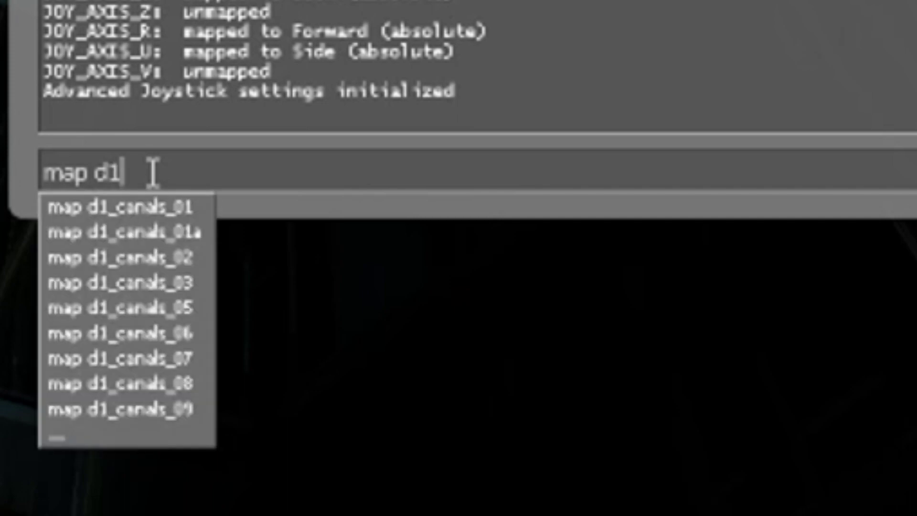
text(_town)
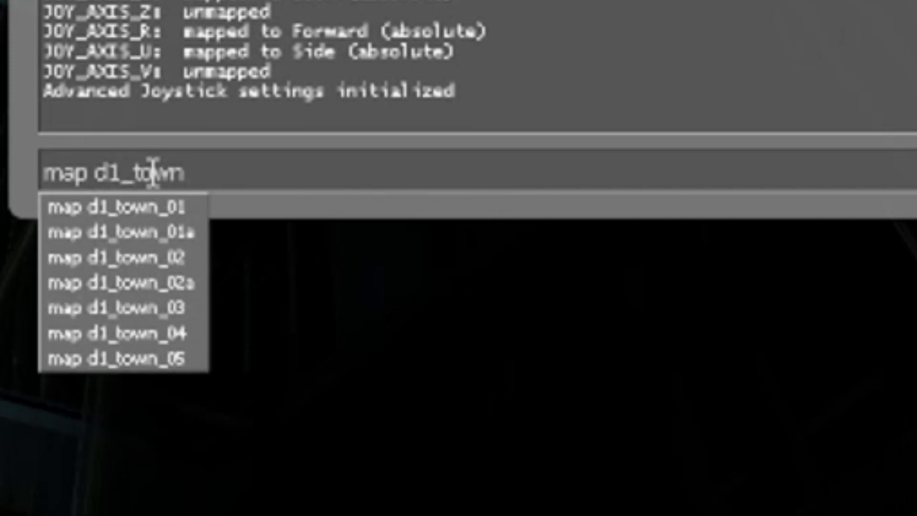
text(_02a)
click(119, 205)
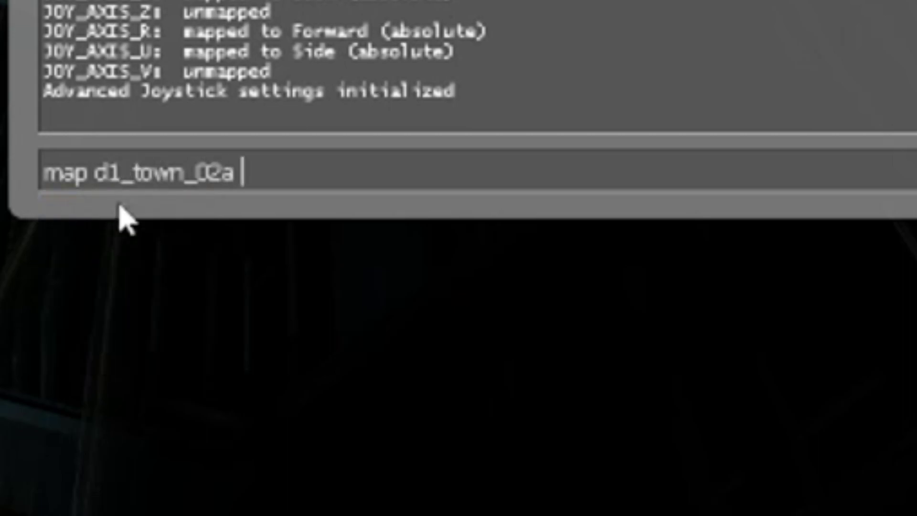
key(Return)
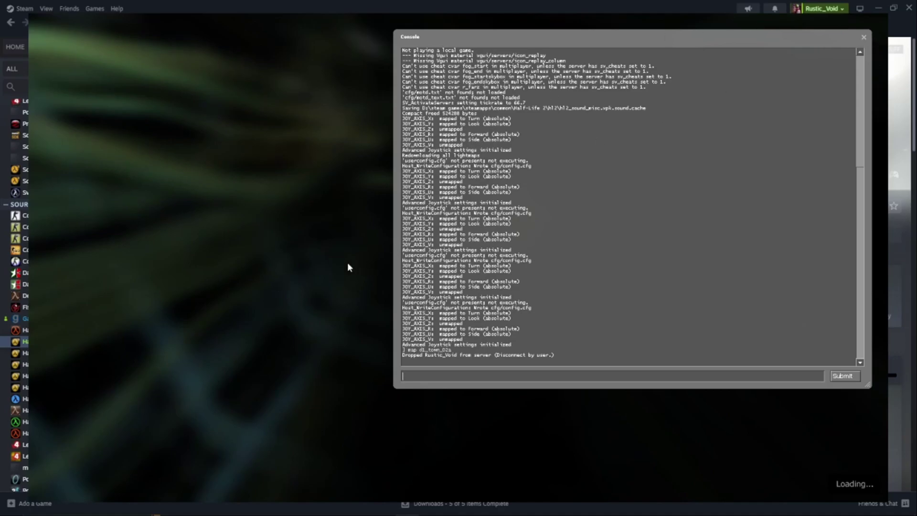
Walk through the beginning of d1_town_02a to inspect the map in the game, and bring up the console
scroll(458, 258, up, 3)
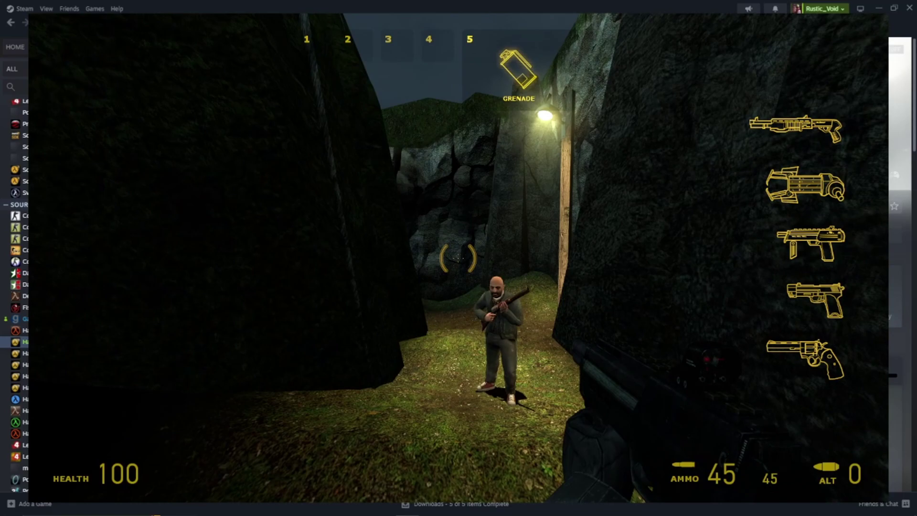
scroll(458, 257, down, 1)
click(459, 258)
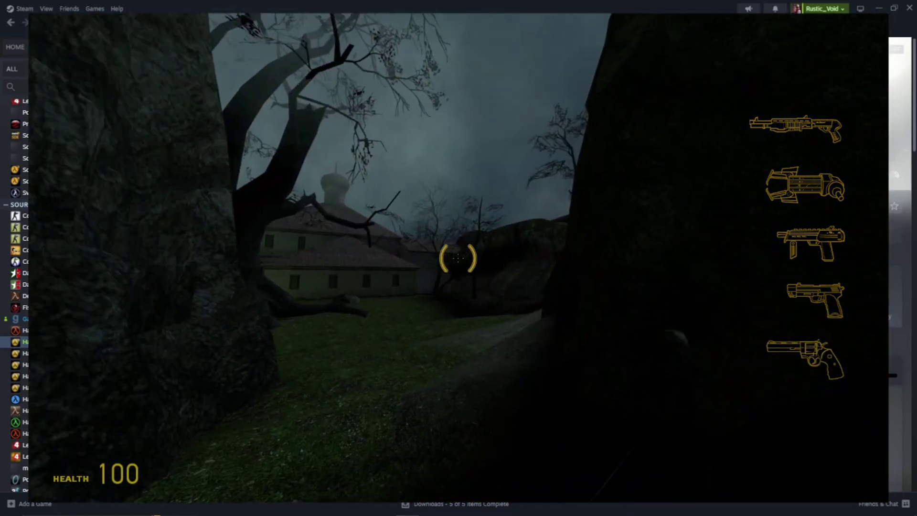
key(w)
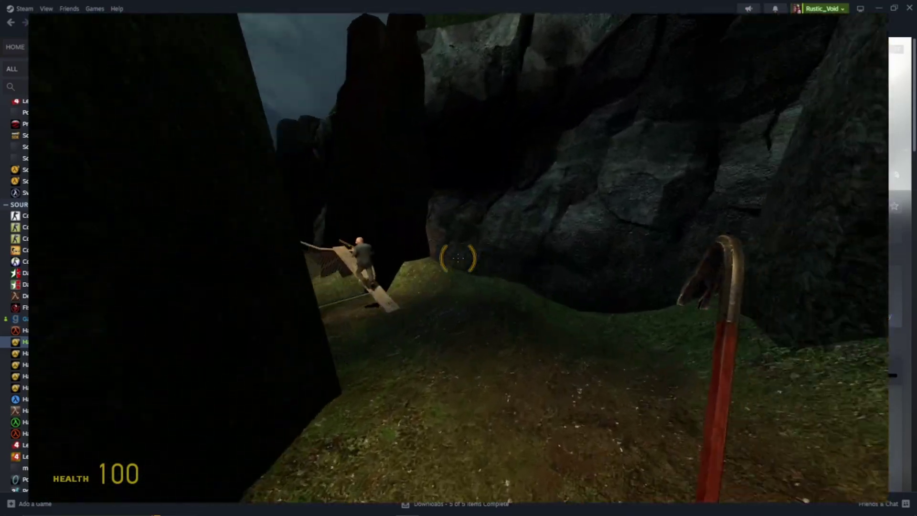
key(w)
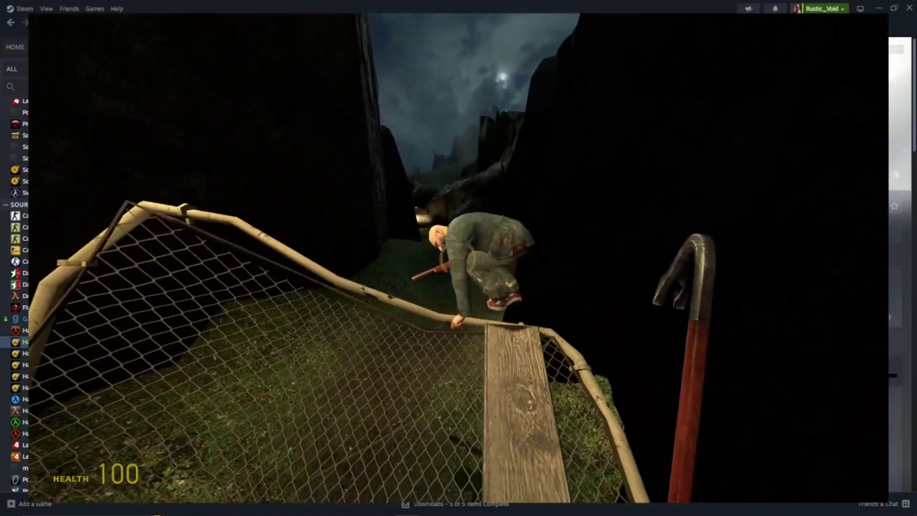
key(s)
key(w)
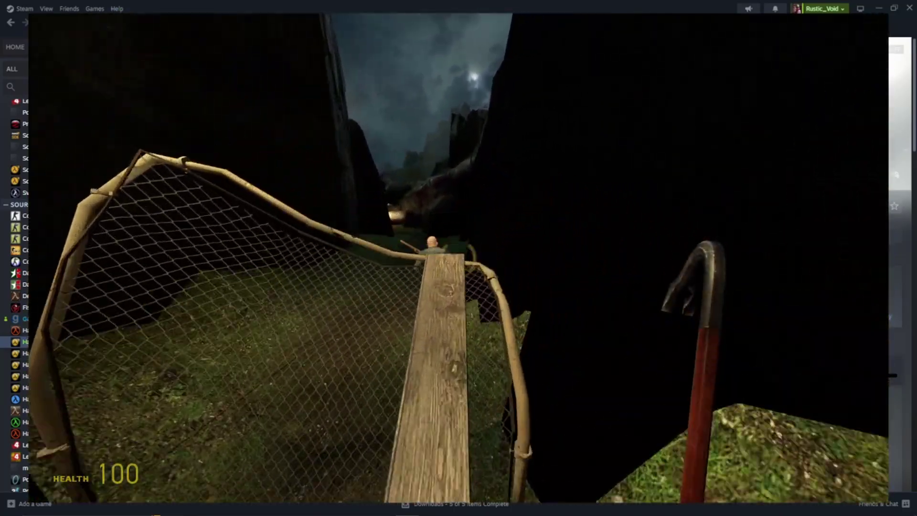
key(w)
key(grave)
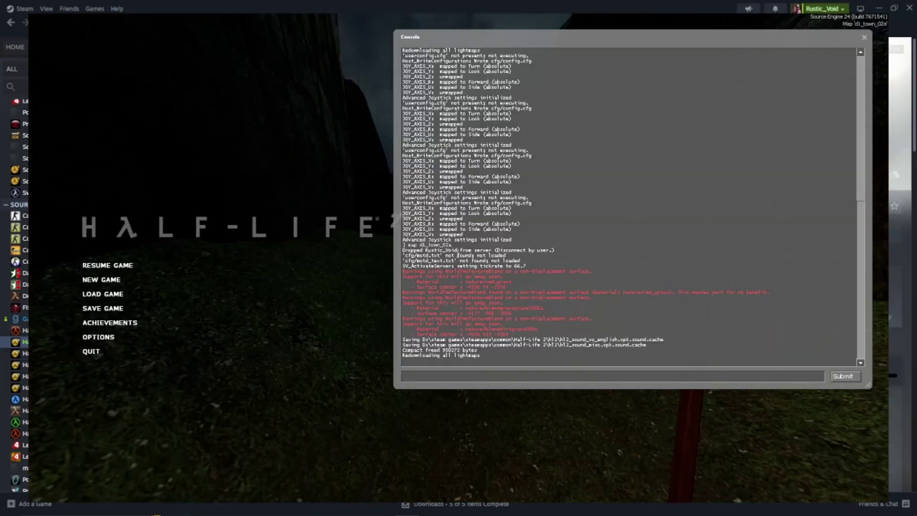
click(91, 351)
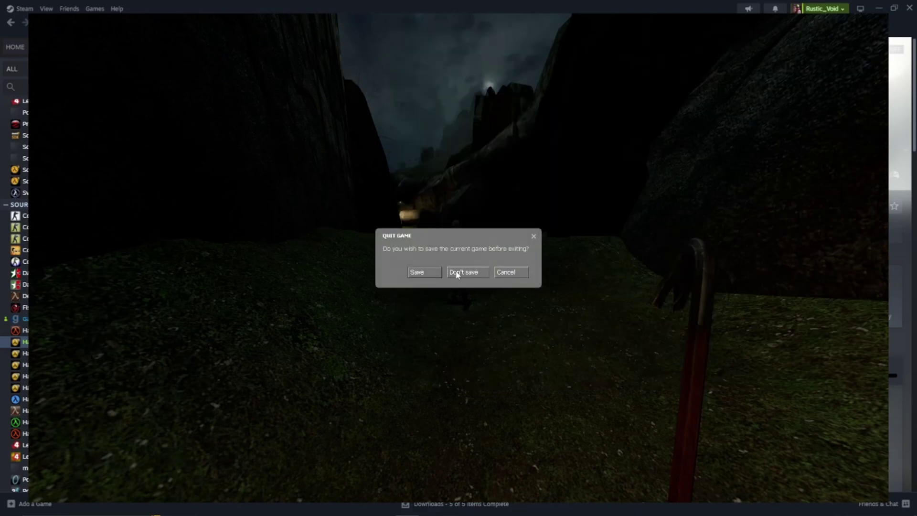
click(510, 271)
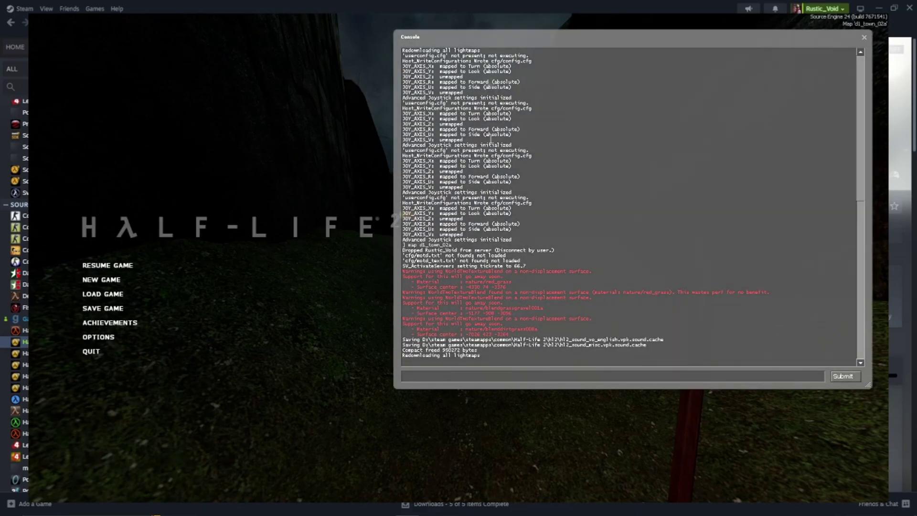
click(864, 37)
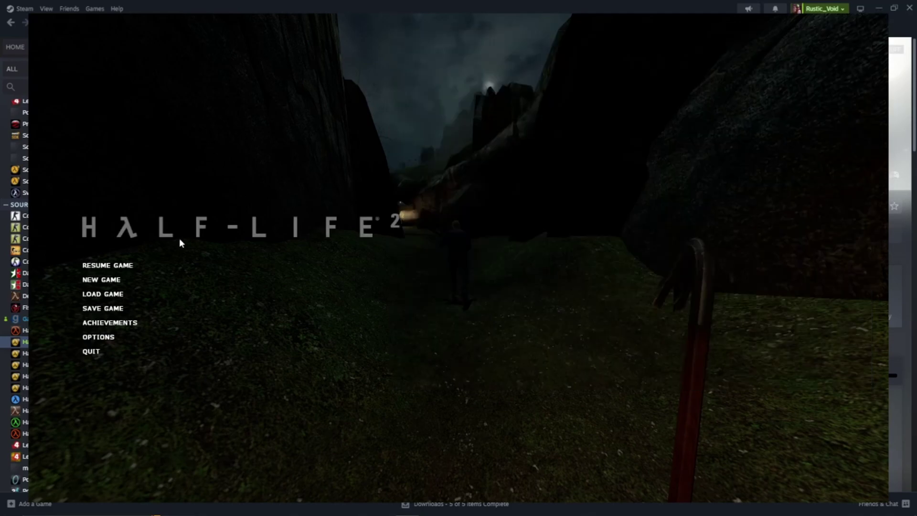
key(Escape)
key(grave)
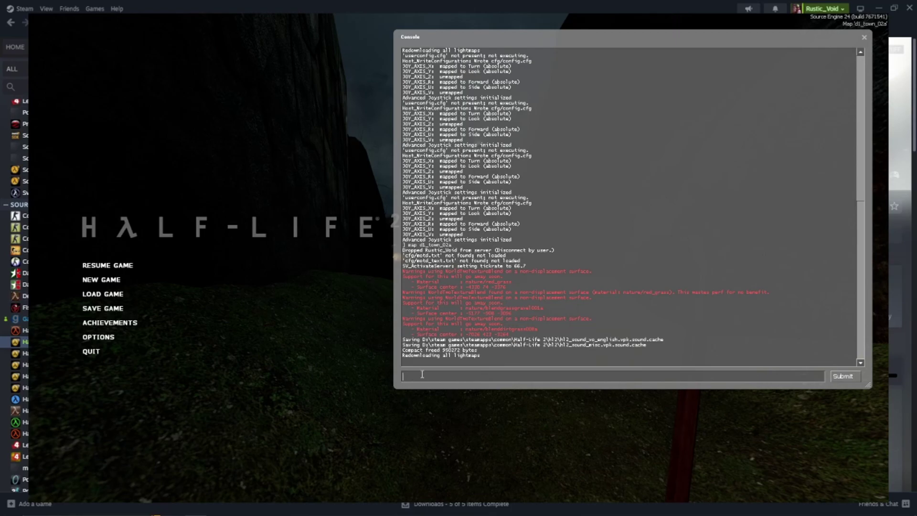
Load the first train station map by running map d1_trainstation_01 in the developer console
text(map_)
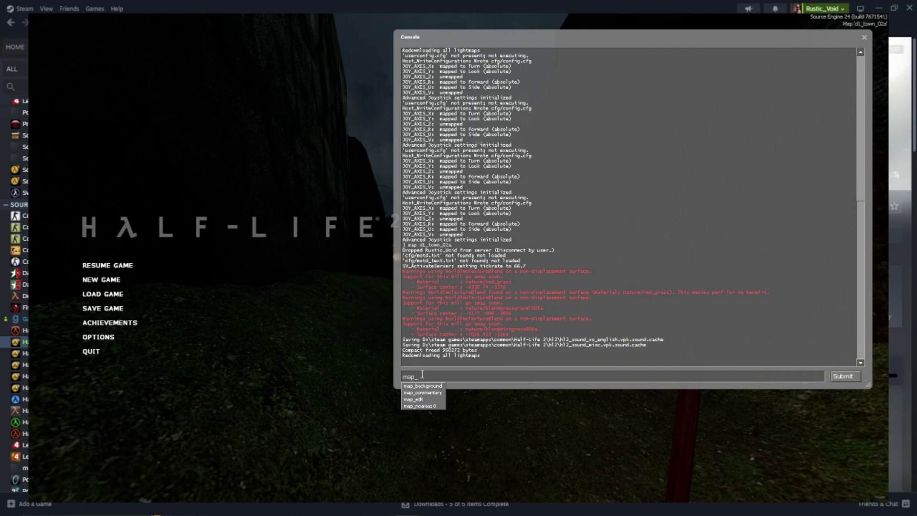
key(BackSpace)
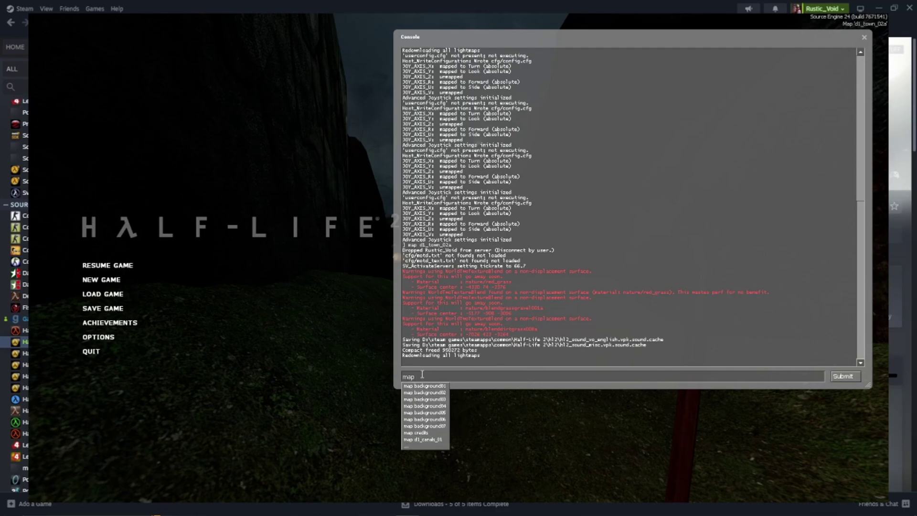
text(d1)
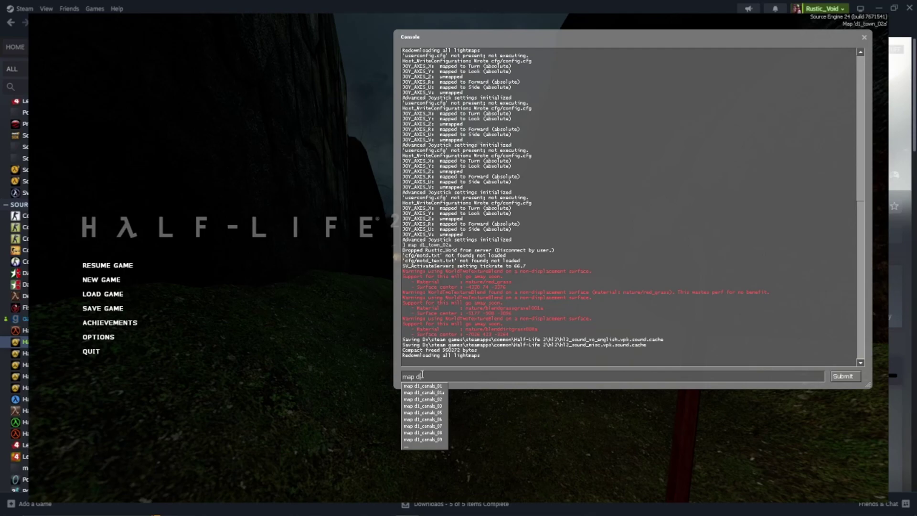
text(_trainstation_01)
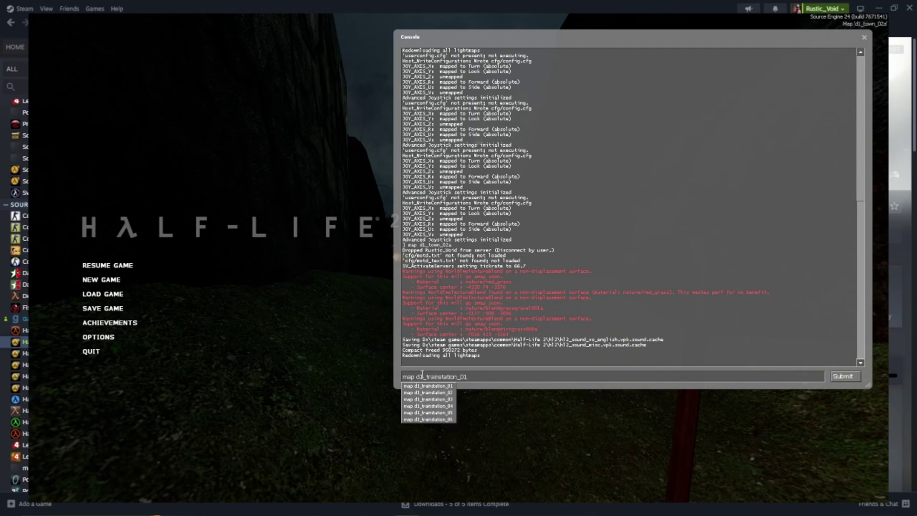
key(Return)
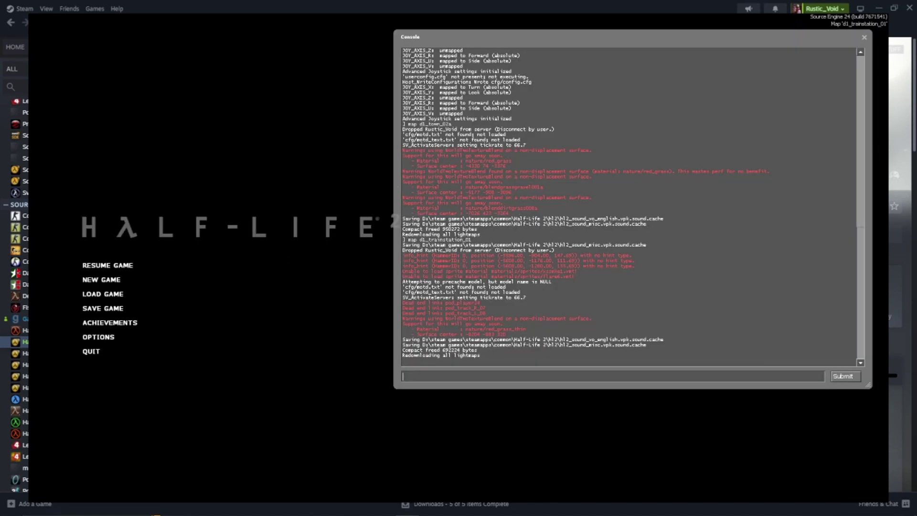
Find the next train station map in the hl2 maps folder and run map d1_trainstation_02 in the game console
drag(0, 92, 613, 55)
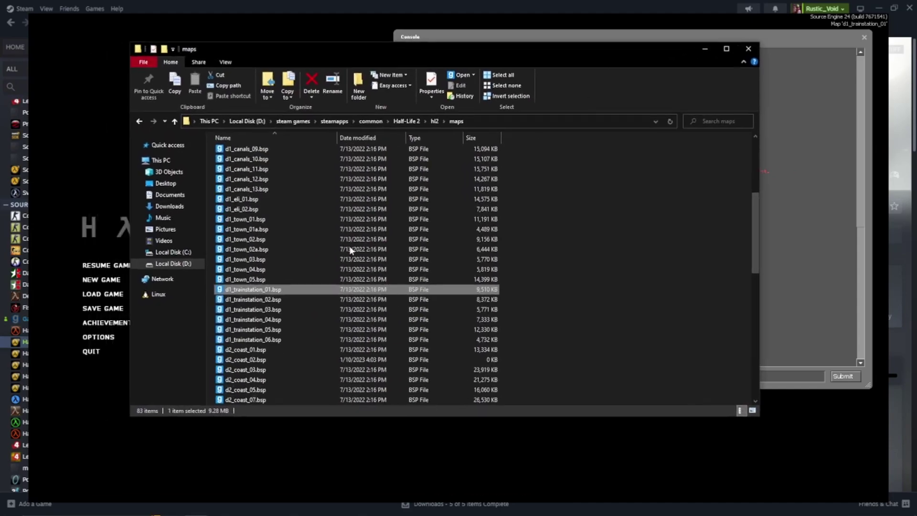
click(237, 300)
key(alt+Tab)
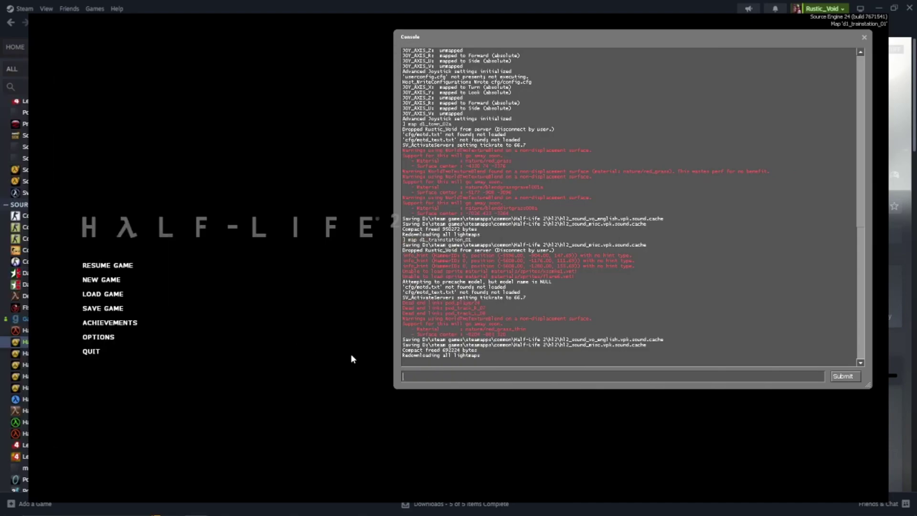
key(Up)
key(BackSpace)
text(2)
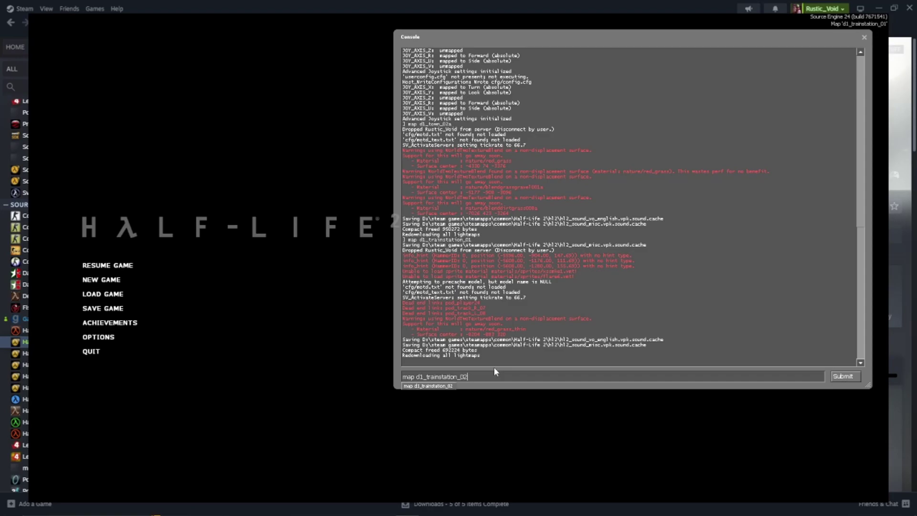
key(Return)
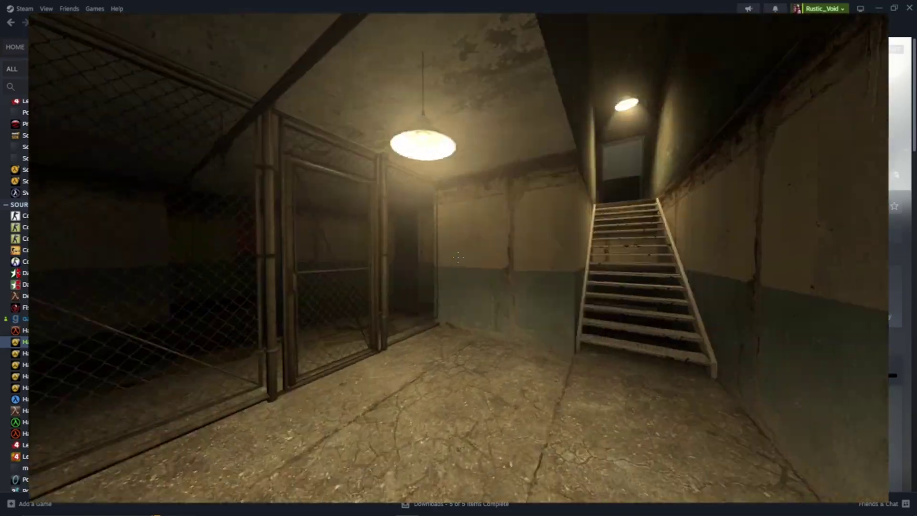
Walk briefly through d1_trainstation_02 to inspect it, and show the full path of the hl2 maps folder
key(w)
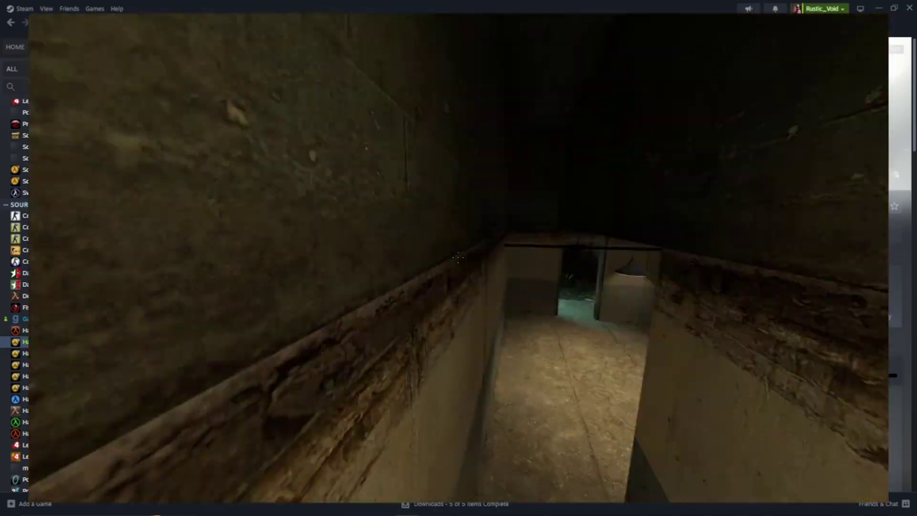
key(grave)
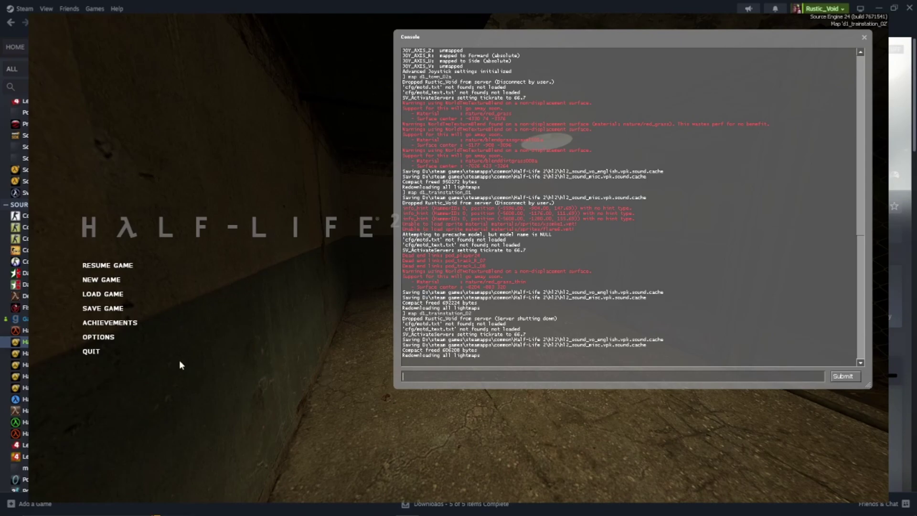
drag(0, 67, 612, 48)
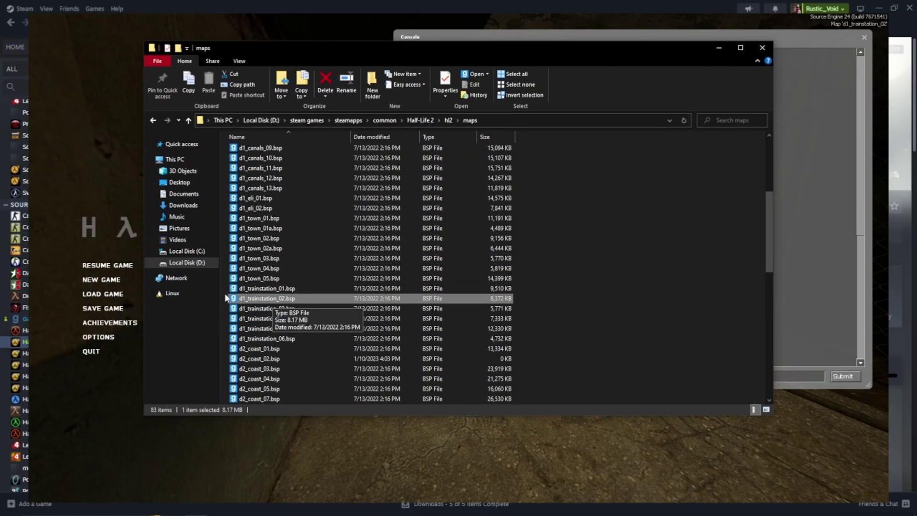
click(528, 121)
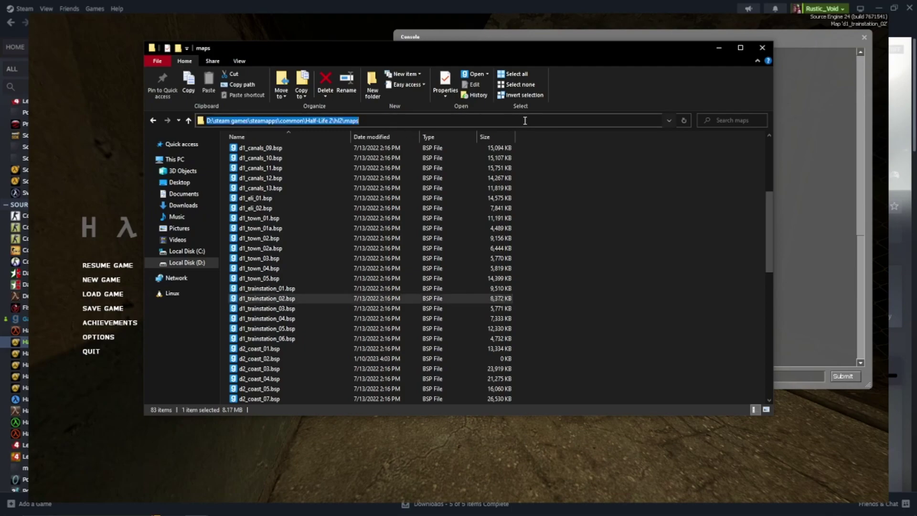
drag(634, 50, 644, 51)
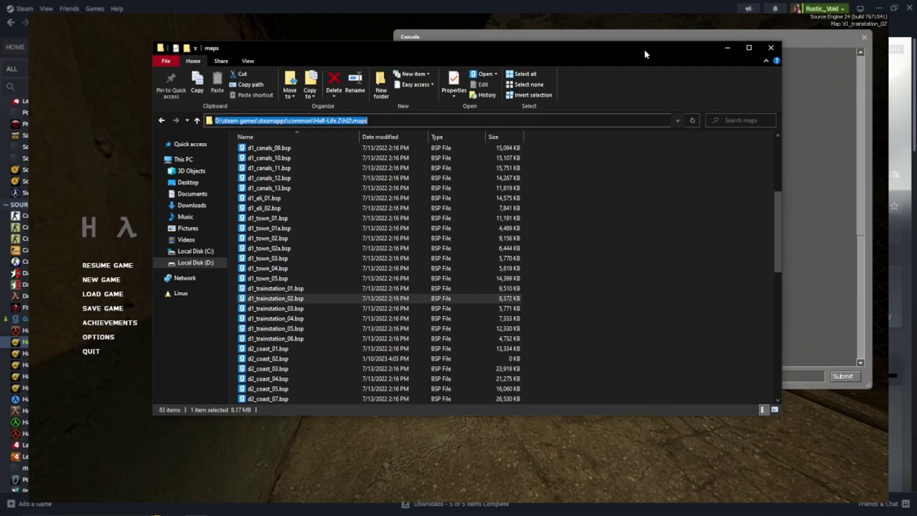
Quit Half-Life 2 without saving the current game
click(409, 37)
click(85, 354)
click(460, 275)
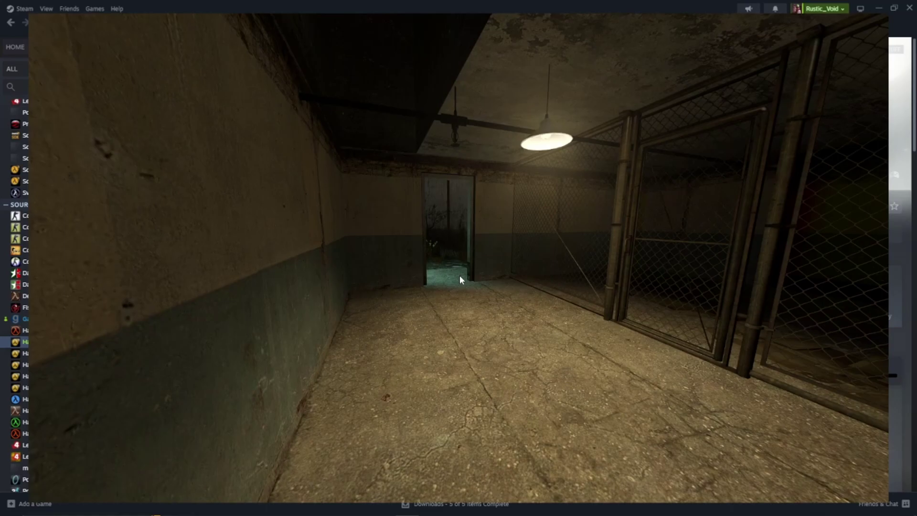
Switch to BSPSource 1.4.1 and set the location in its file-open dialog to This PC
key(super)
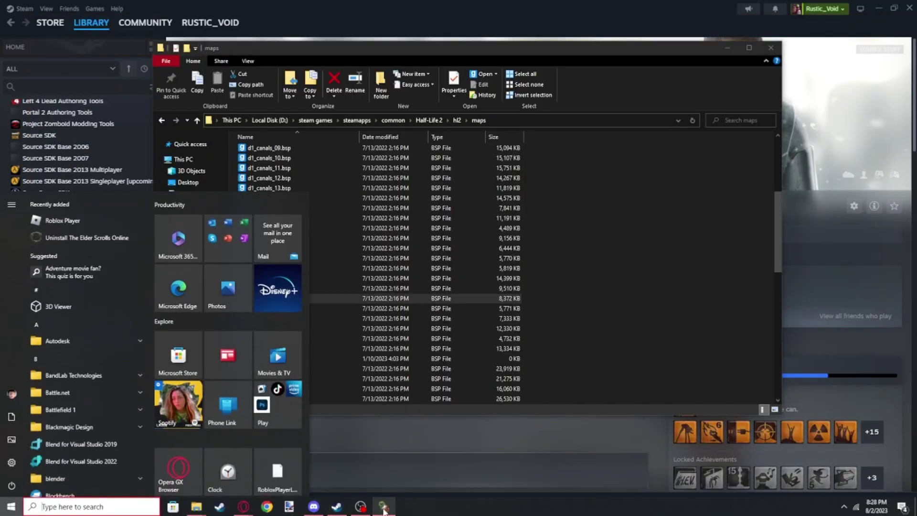
click(383, 508)
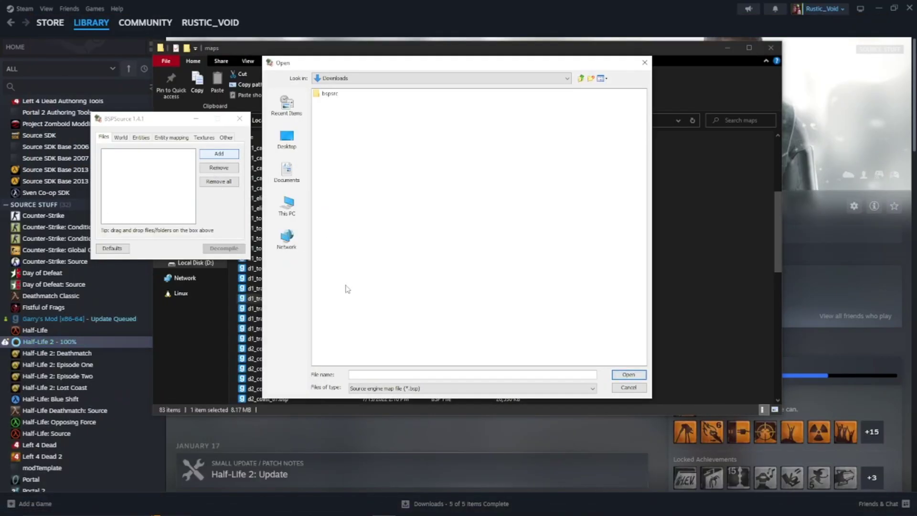
click(351, 78)
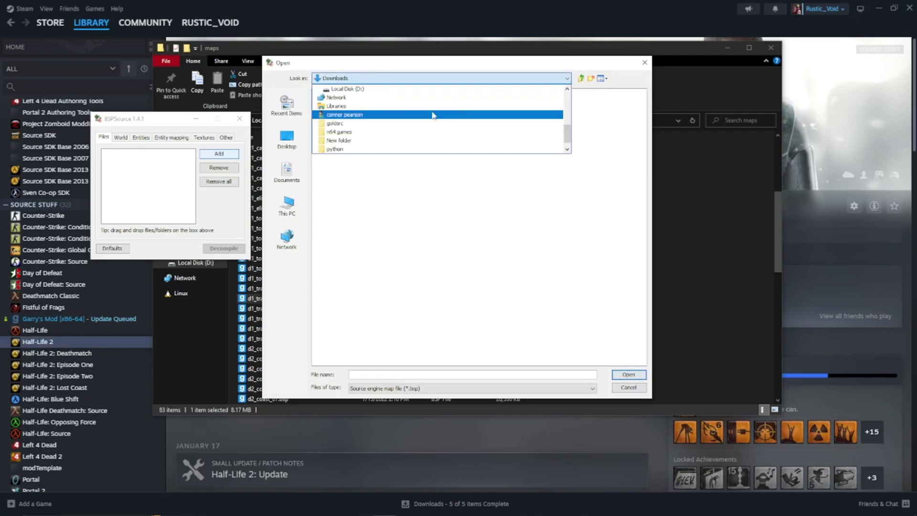
click(384, 81)
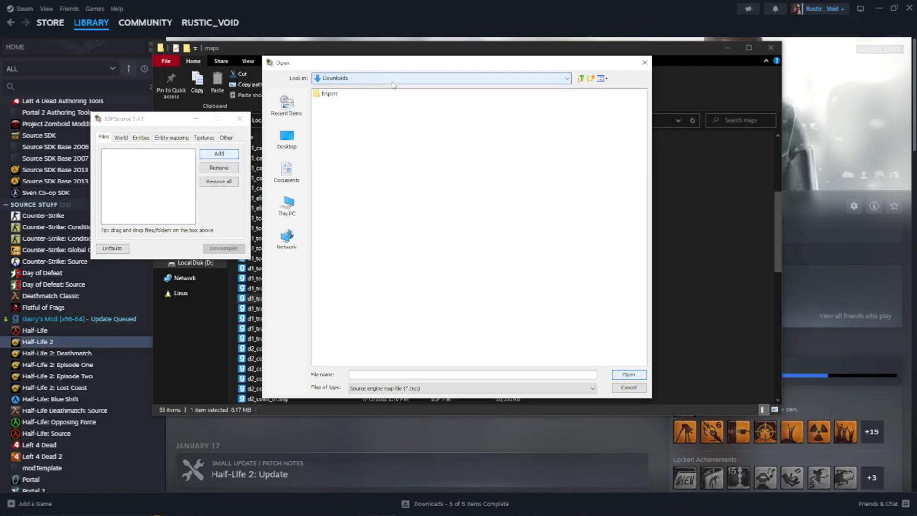
click(602, 79)
click(603, 79)
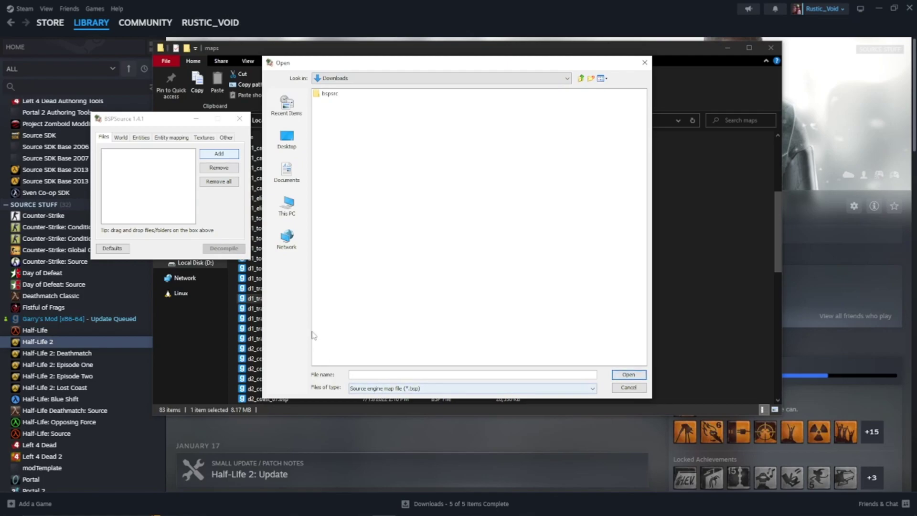
click(286, 205)
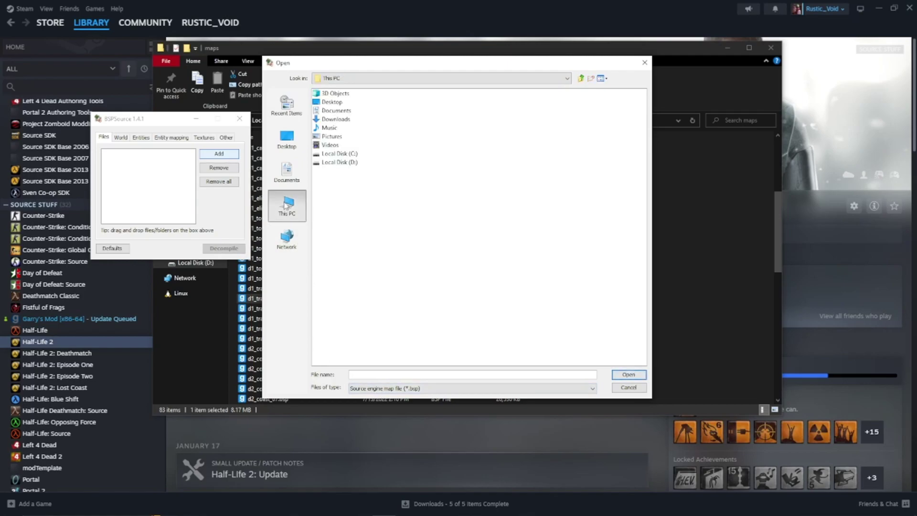
Arrange the file-open dialog beside the maps folder window so that the folder path can be read while browsing
drag(318, 65, 619, 89)
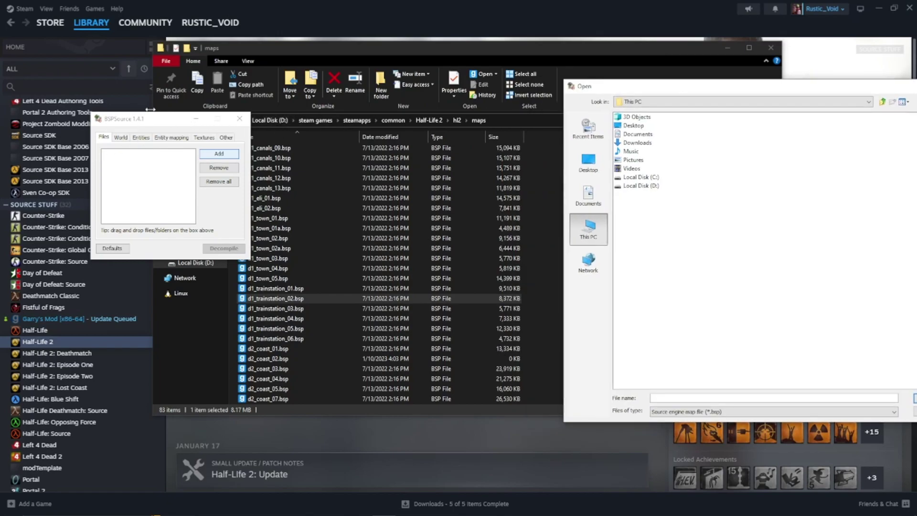
drag(152, 102, 144, 103)
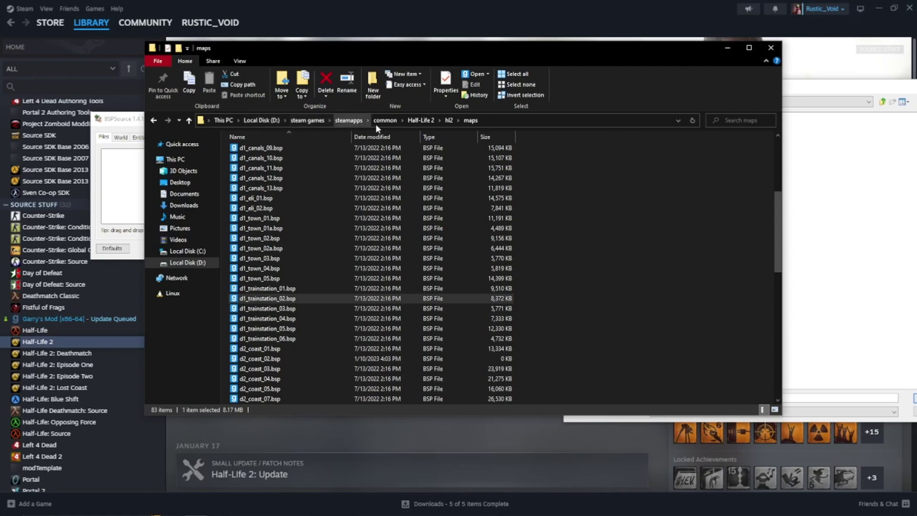
click(835, 197)
drag(659, 93, 584, 87)
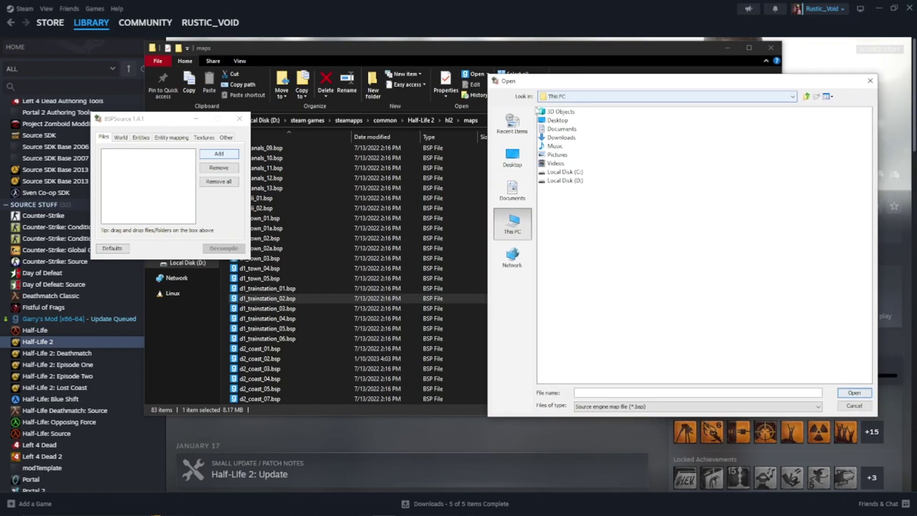
Browse the file-open dialog to the maps folder at D:\steam games\steamapps\common\Half-Life 2\hl2\maps
click(556, 181)
double_click(557, 180)
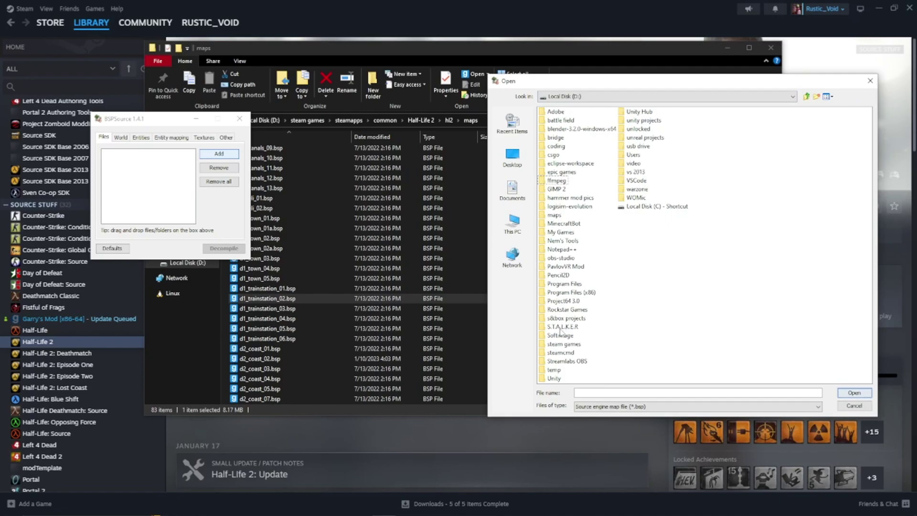
double_click(562, 345)
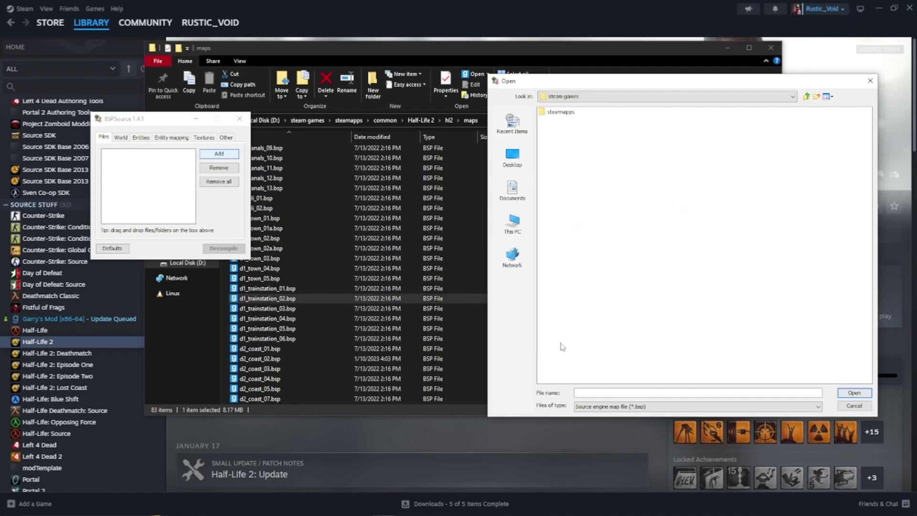
double_click(562, 113)
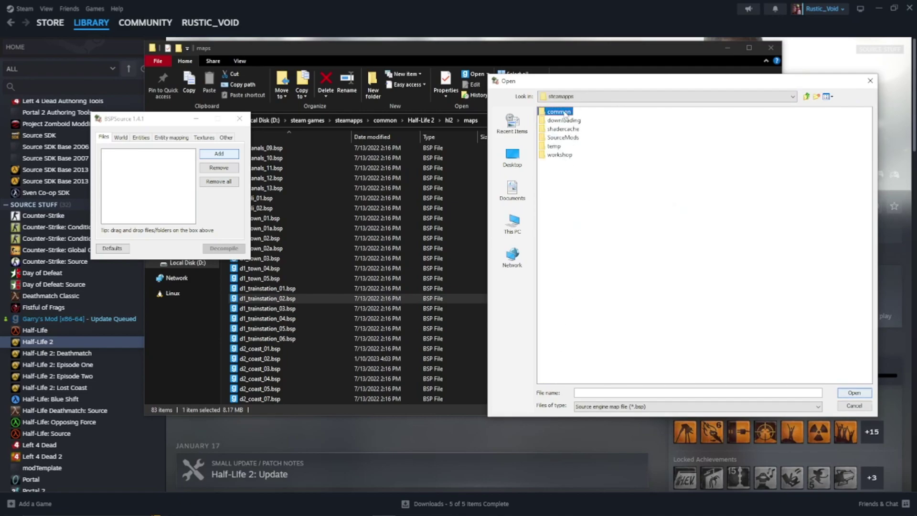
double_click(559, 112)
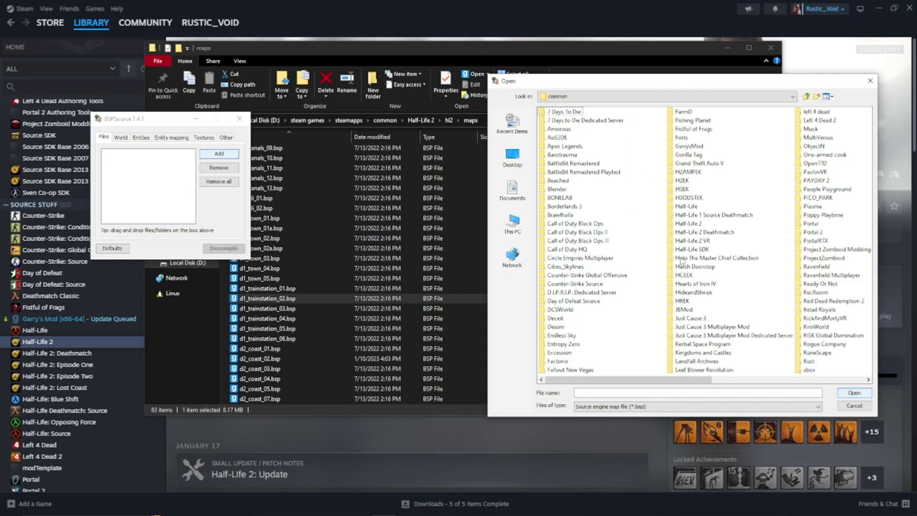
double_click(688, 223)
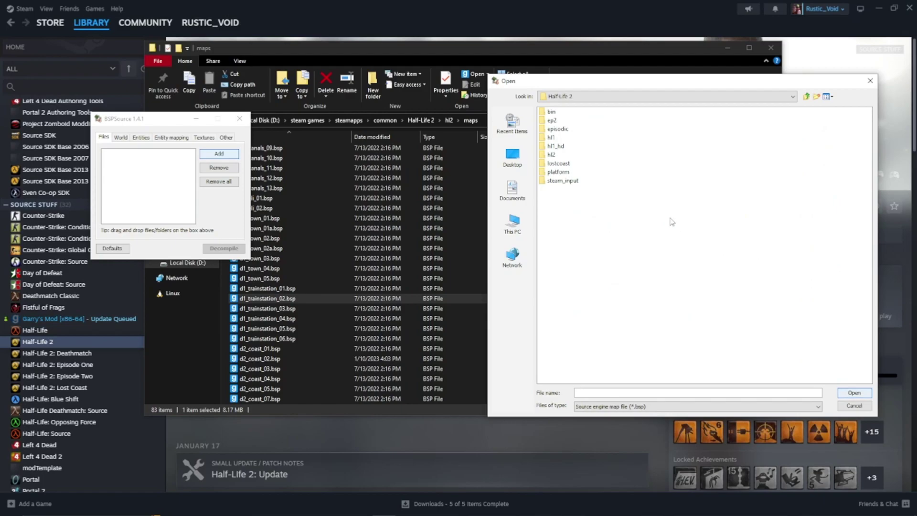
double_click(552, 154)
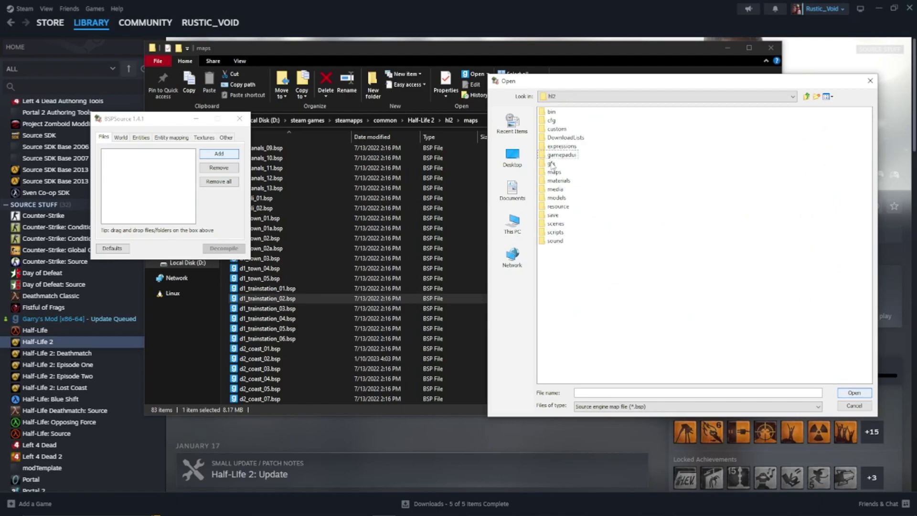
double_click(554, 172)
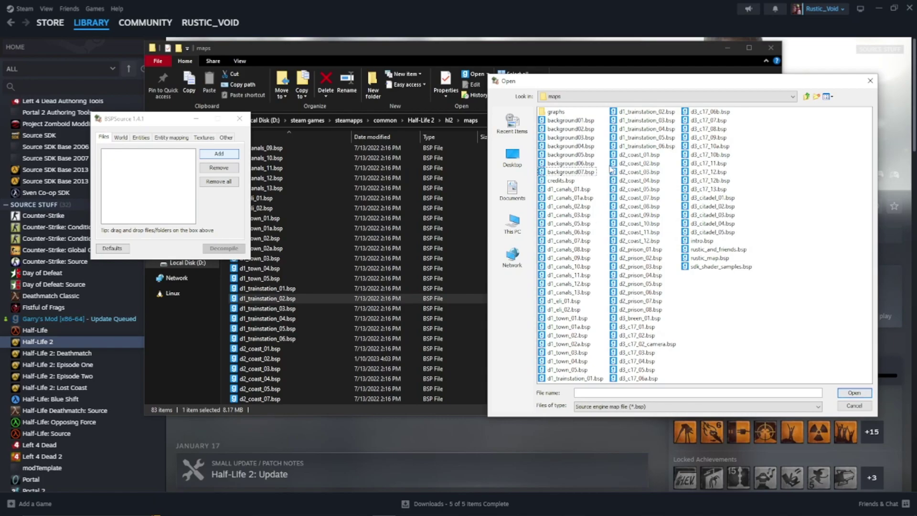
Add d1_trainstation_02.bsp to the BSPSource file list and move its window clear for decompiling
click(613, 112)
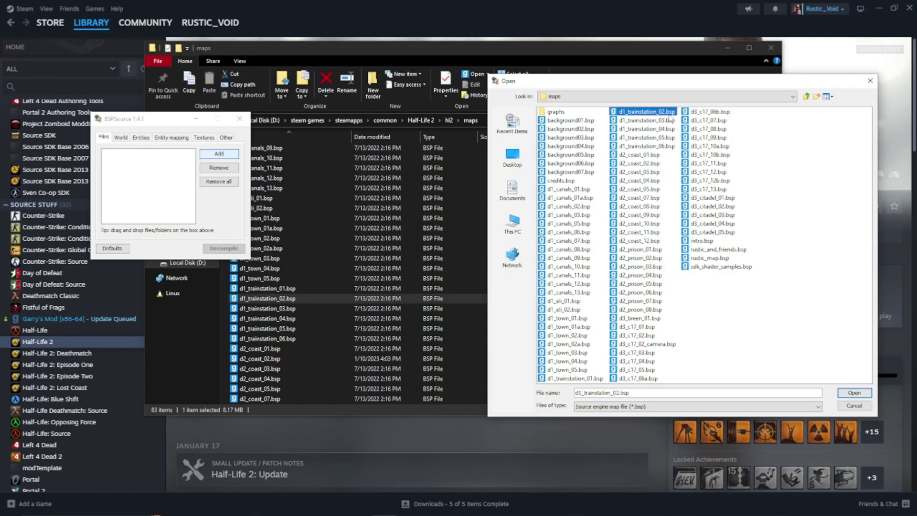
click(854, 392)
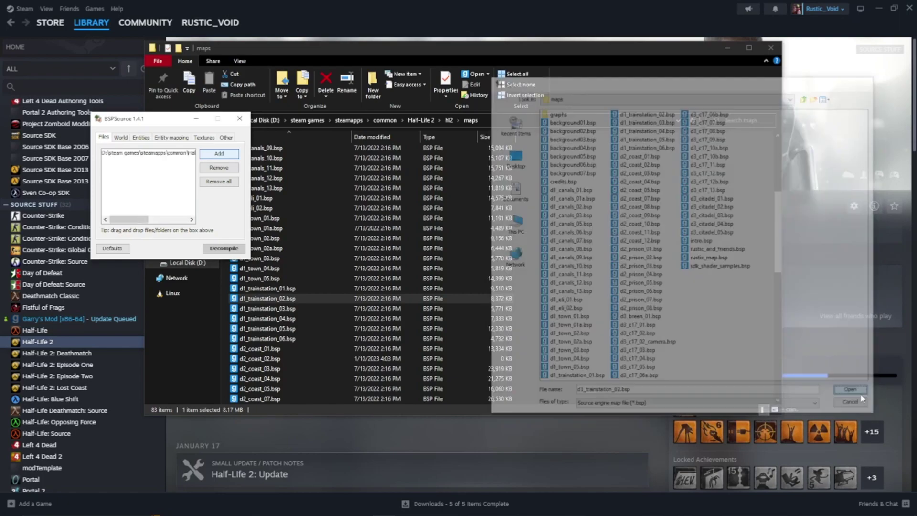
drag(180, 124, 411, 164)
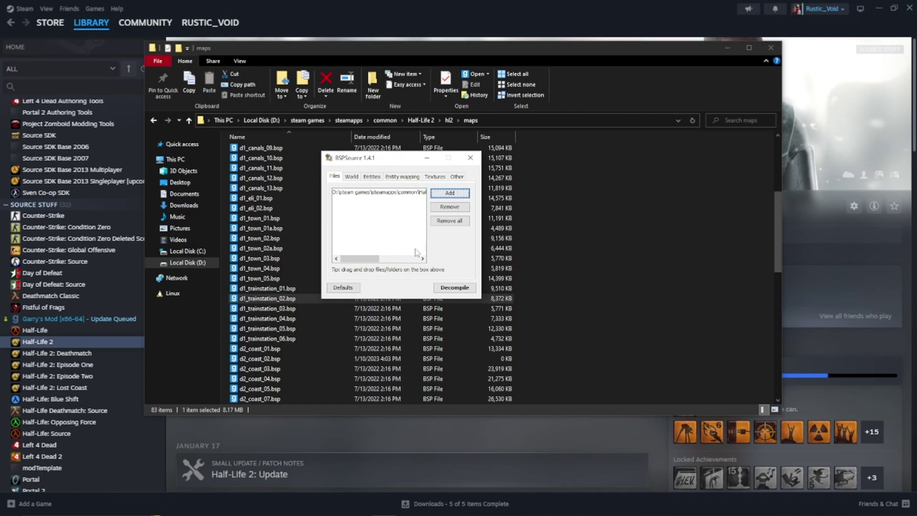
Start decompiling the map and create a Desktop folder named "decompiled HL2 maps" in the save dialog
click(455, 288)
drag(366, 131, 221, 94)
click(284, 266)
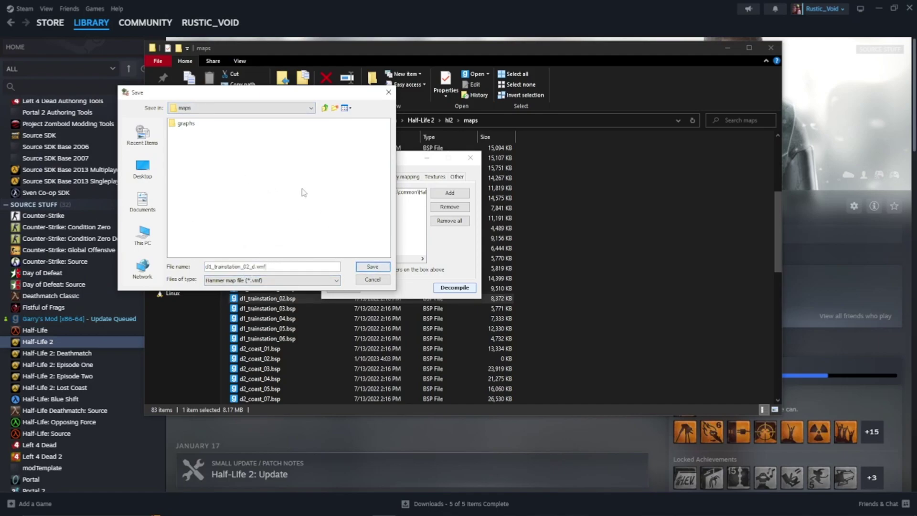
click(148, 172)
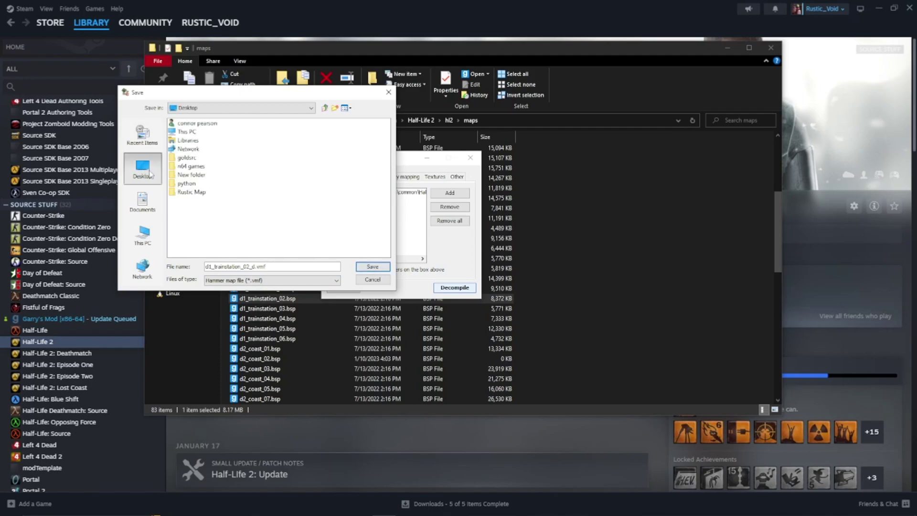
right_click(232, 232)
click(306, 274)
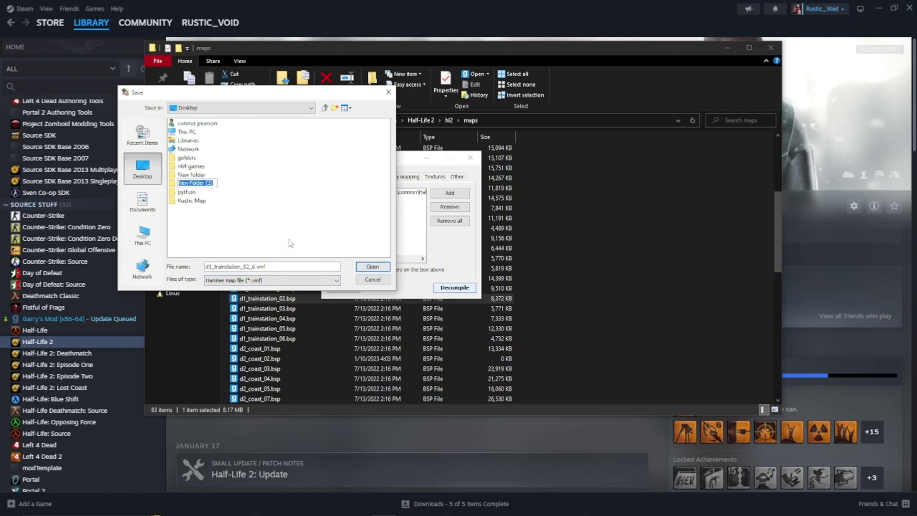
text(de)
key(Return)
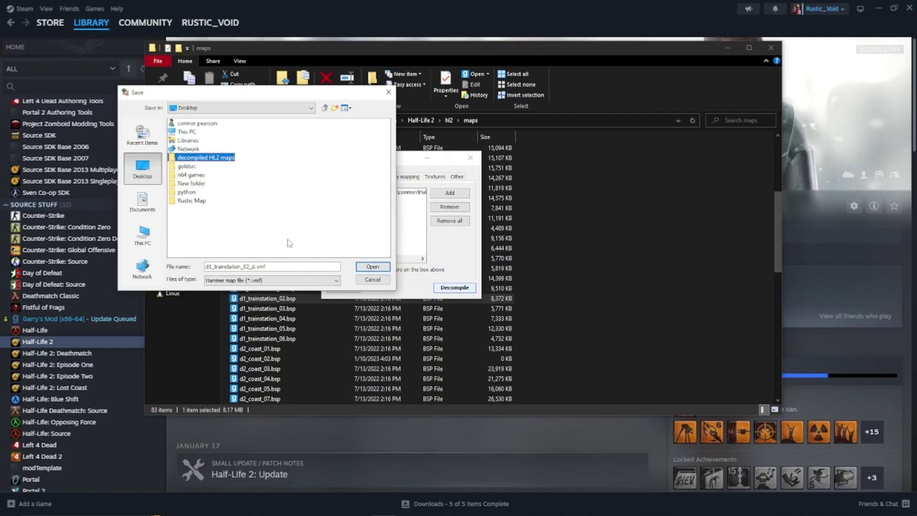
Save the decompiled map as d1_trainstation_02_d.vmf in the decompiled HL2 maps folder and check the output log
double_click(218, 158)
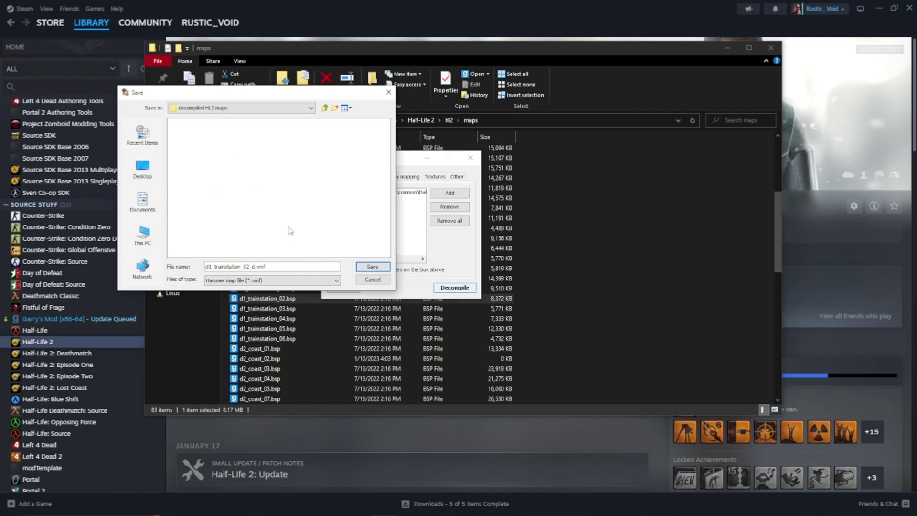
click(372, 266)
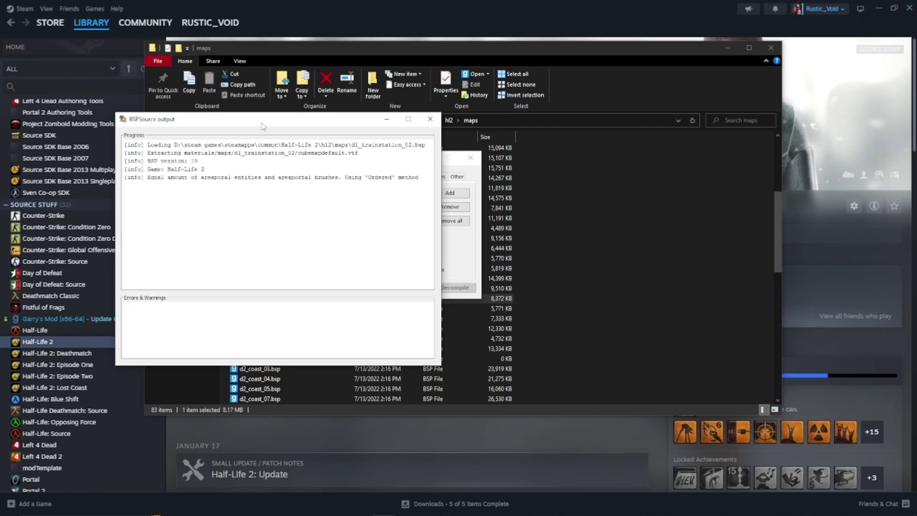
drag(258, 111, 198, 106)
drag(399, 158, 481, 158)
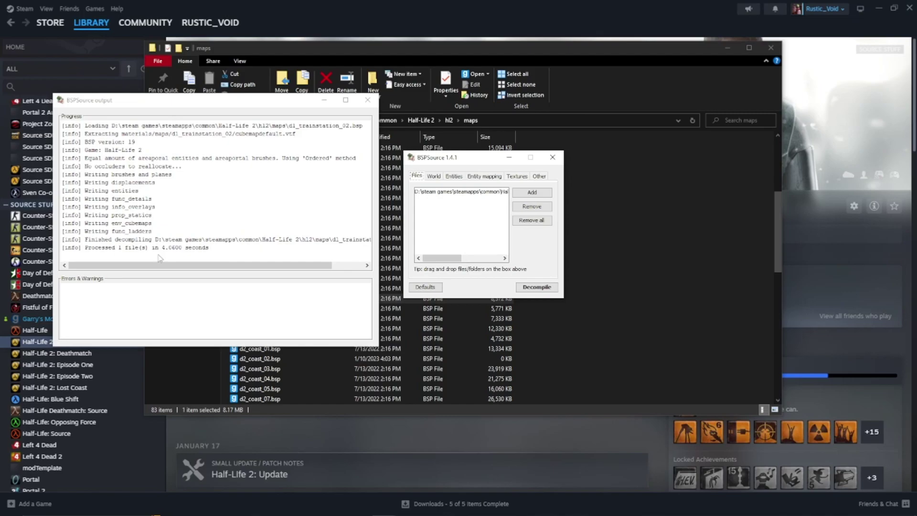
drag(89, 250, 194, 250)
click(136, 250)
click(237, 253)
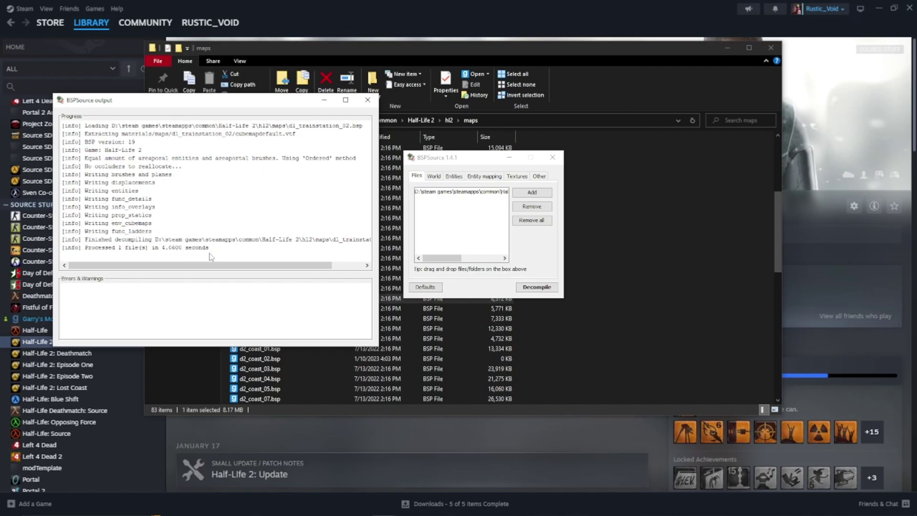
drag(243, 95, 271, 97)
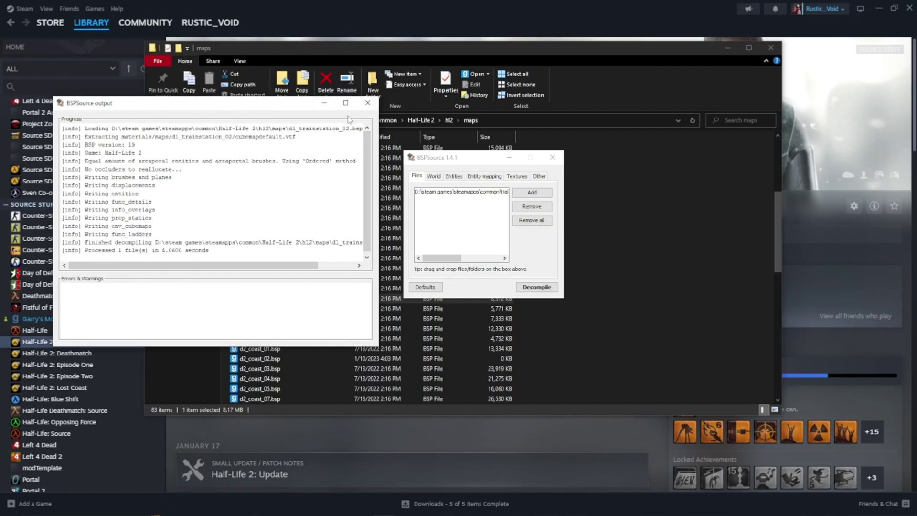
Close the BSPSource output, BSPSource itself and the maps folder window
click(368, 102)
drag(442, 158, 420, 158)
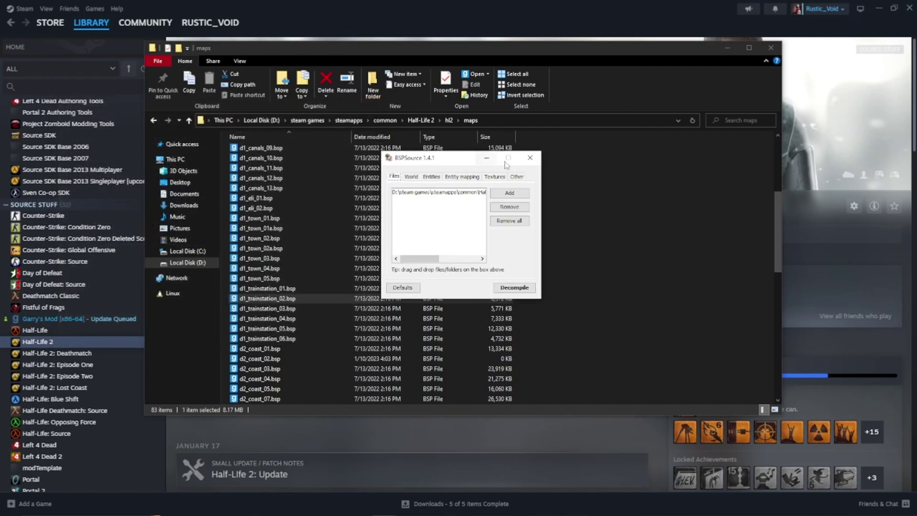
click(530, 159)
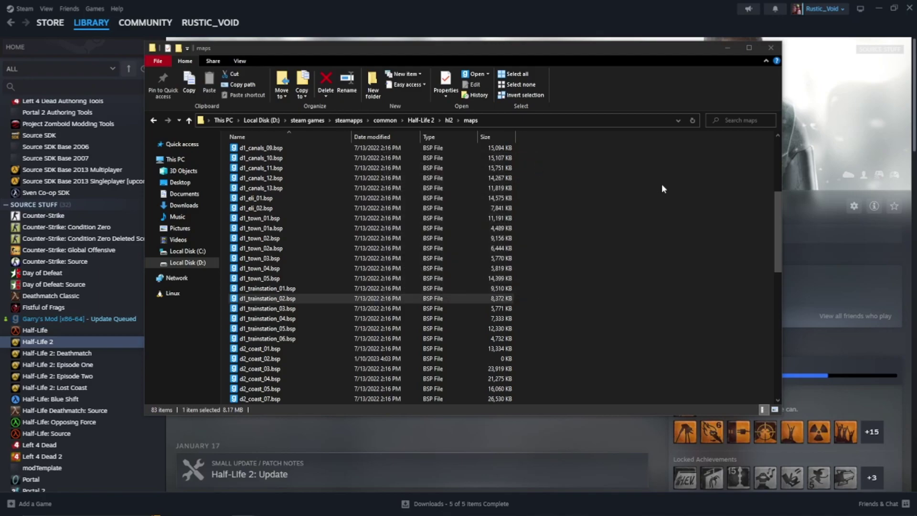
click(771, 48)
key(super)
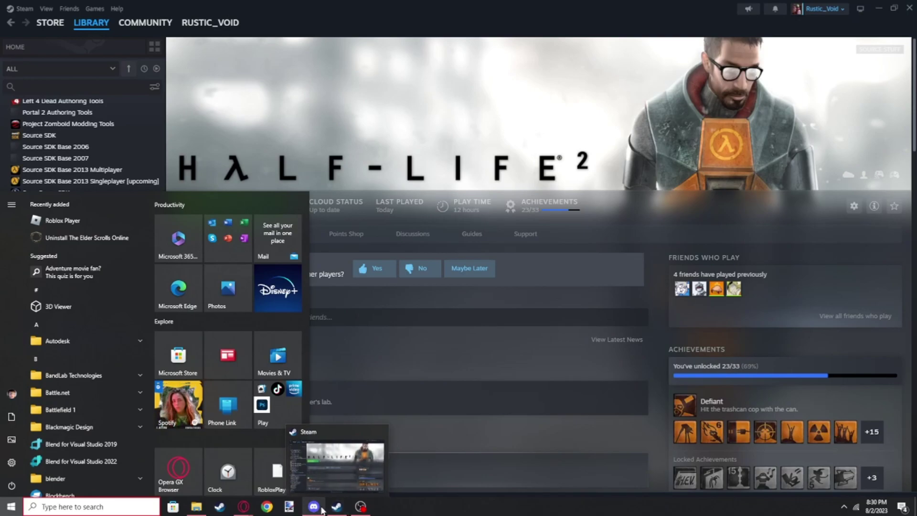
mouse_move(313, 509)
mouse_move(240, 510)
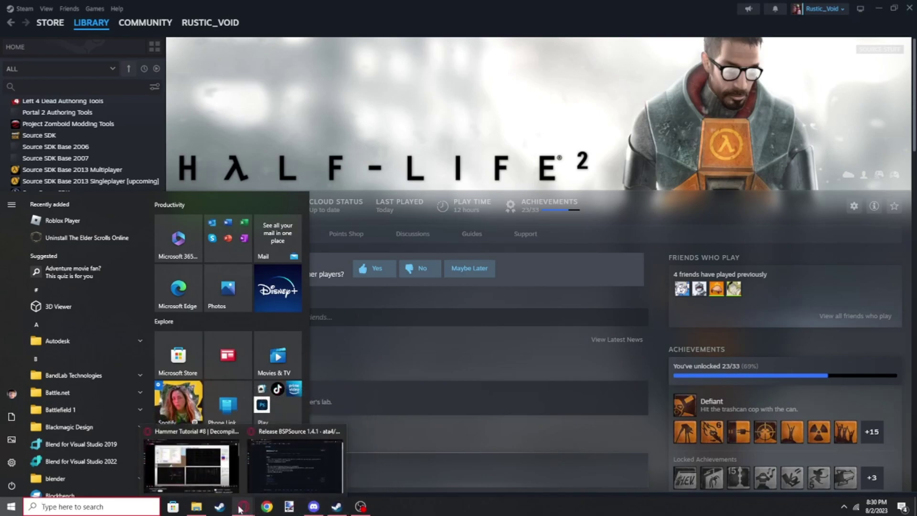
mouse_move(196, 510)
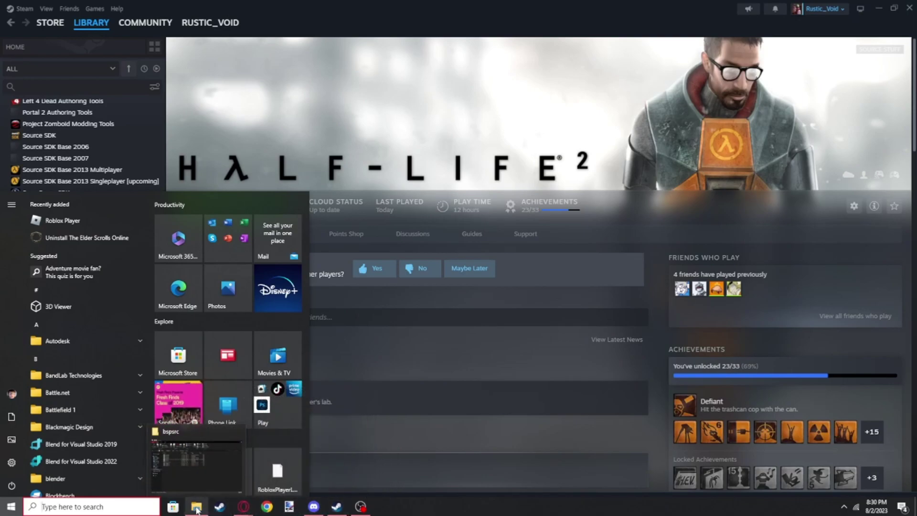
click(427, 210)
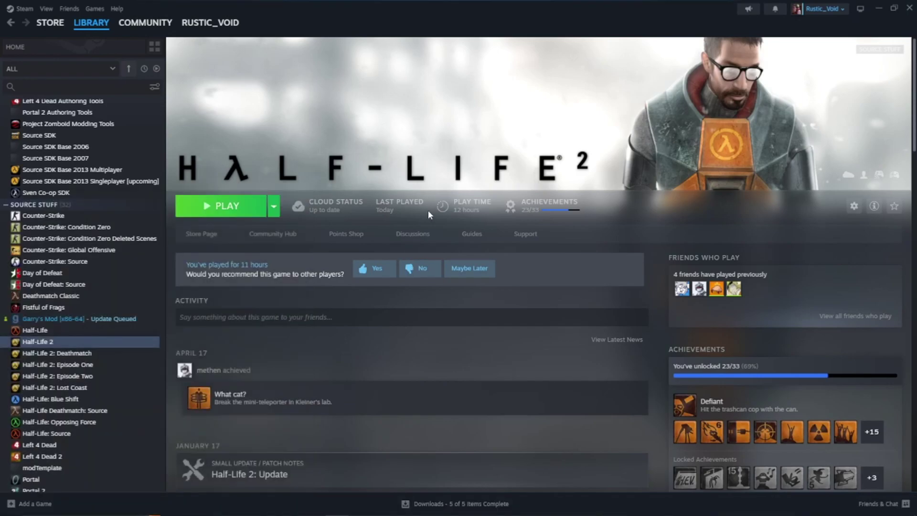
key(super)
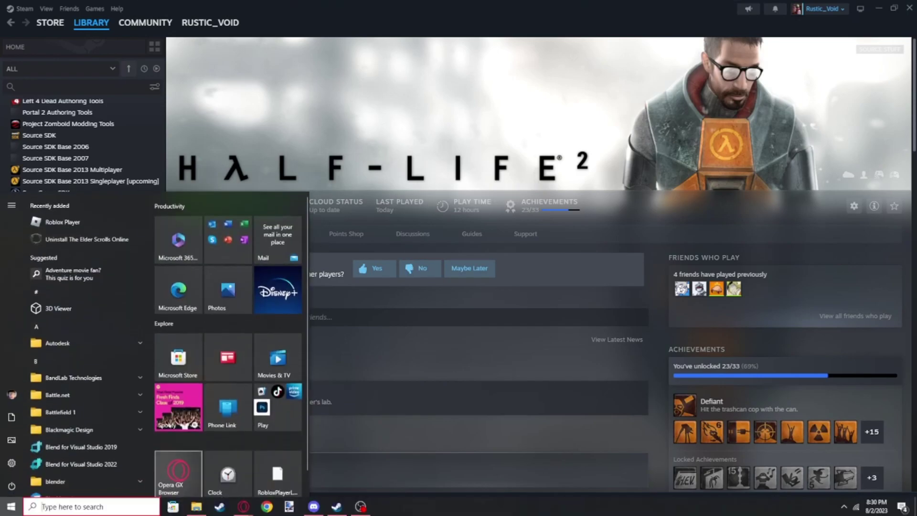
click(197, 508)
click(879, 58)
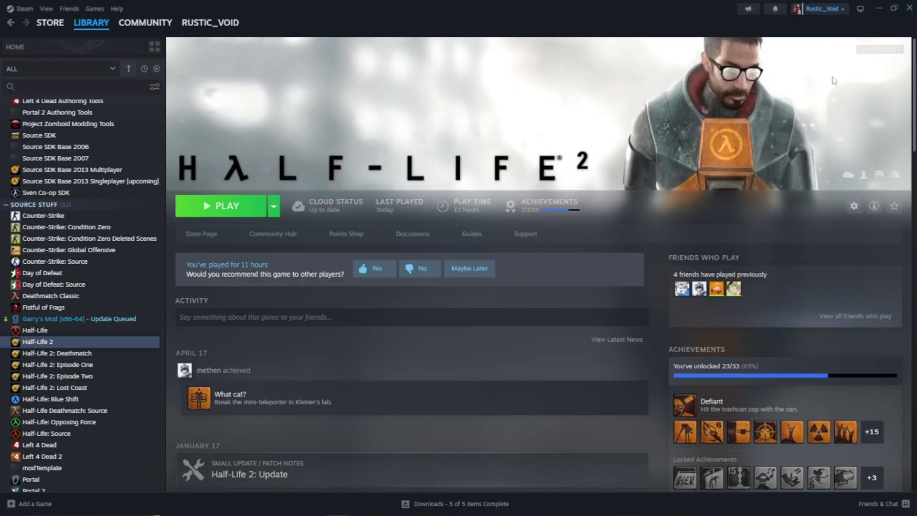
Browse the local files of Half-Life 2 from the Steam library and open the bin folder
right_click(83, 343)
mouse_move(106, 384)
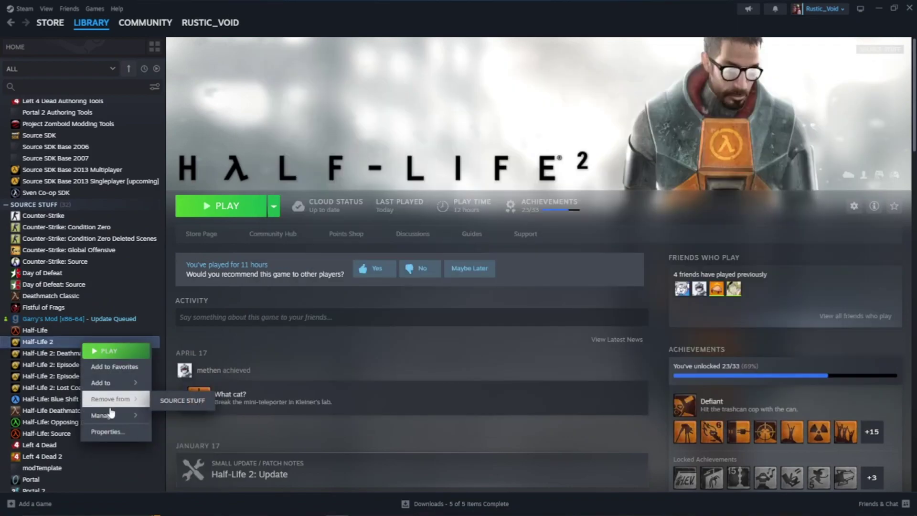
mouse_move(110, 415)
click(158, 432)
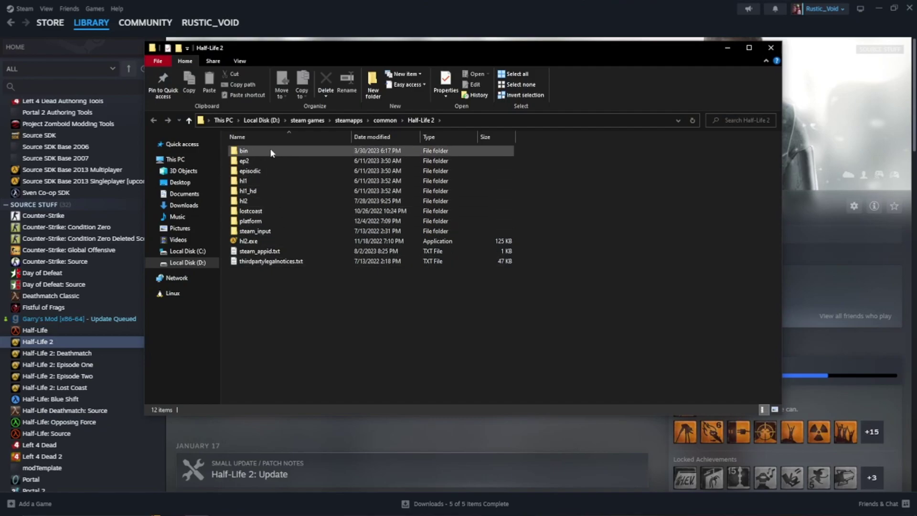
double_click(270, 152)
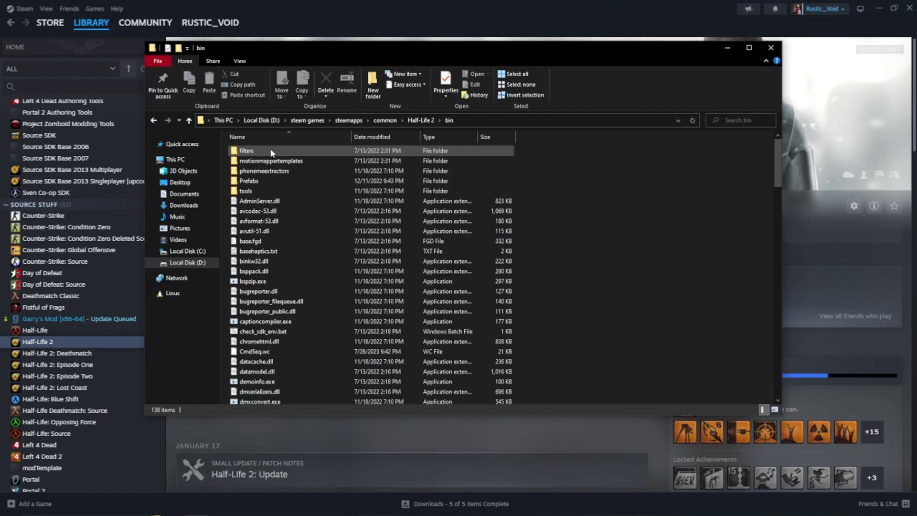
Launch hammer.exe from the bin folder with the Half-Life 2 game configuration
scroll(319, 288, down, 10)
double_click(258, 229)
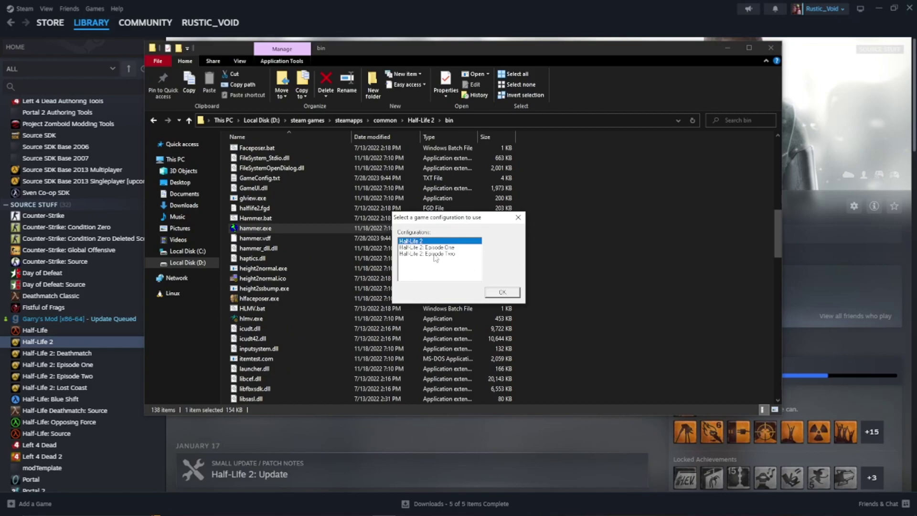
click(496, 293)
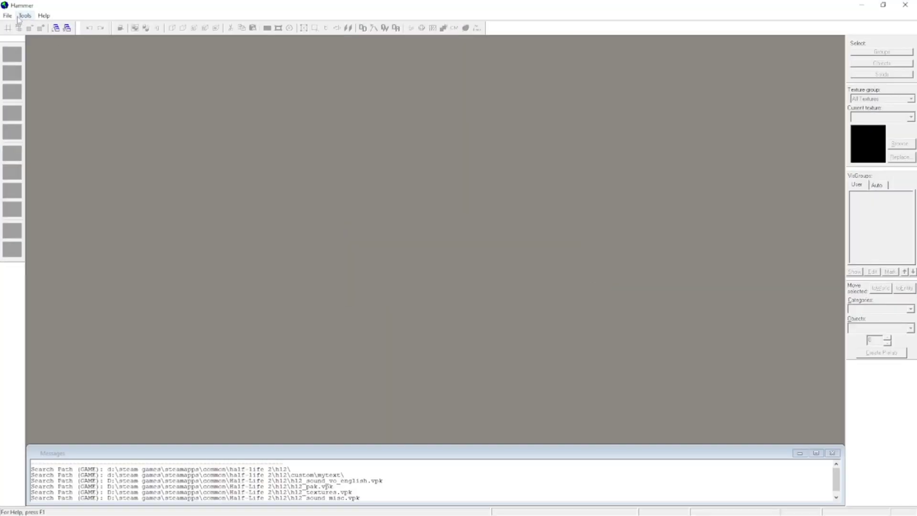
Open d1_trainstation_02_d.vmf from the decompiled HL2 maps folder on the Desktop in Hammer
click(8, 15)
click(11, 36)
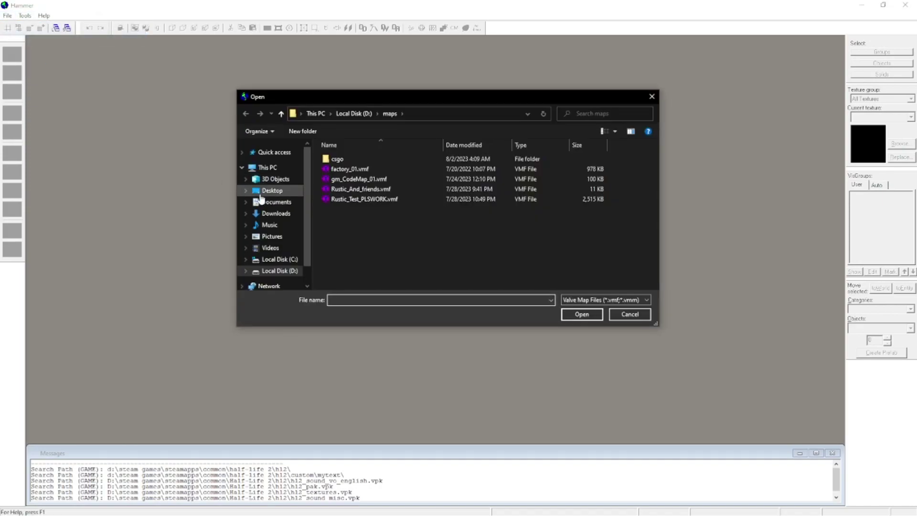
click(262, 190)
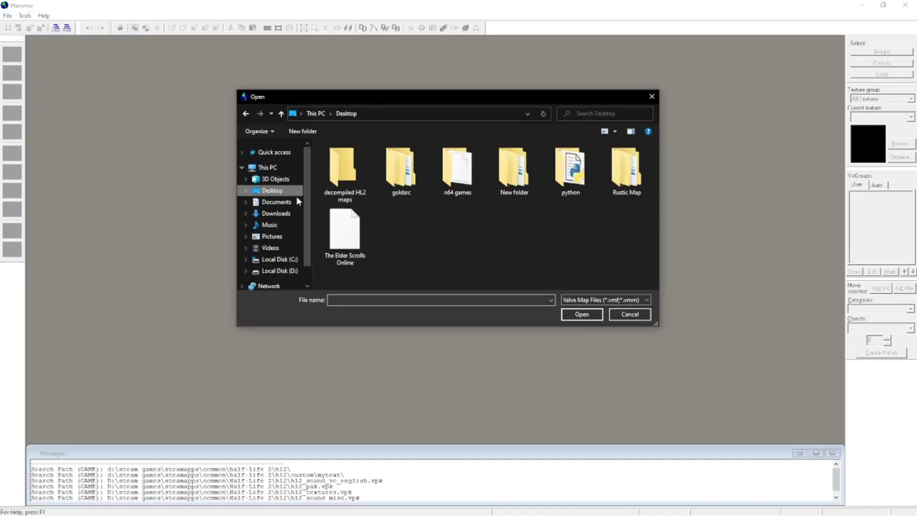
double_click(347, 185)
click(381, 171)
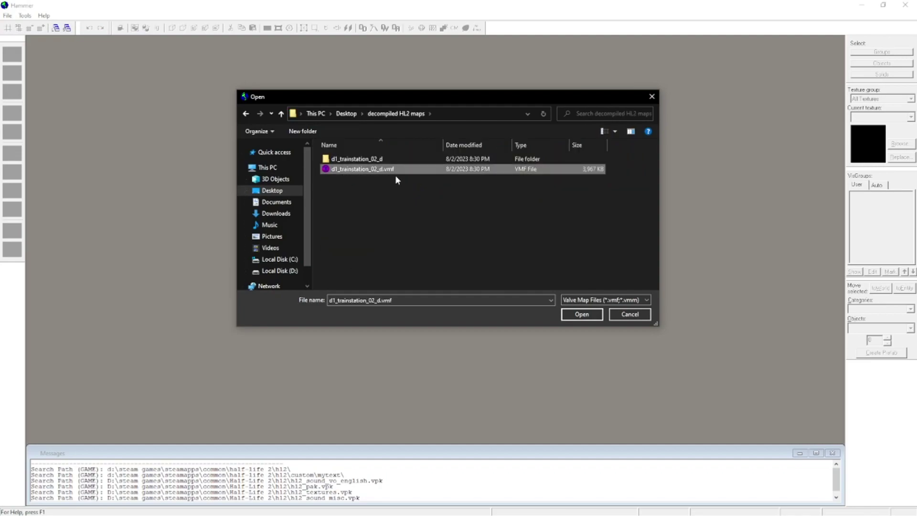
click(578, 316)
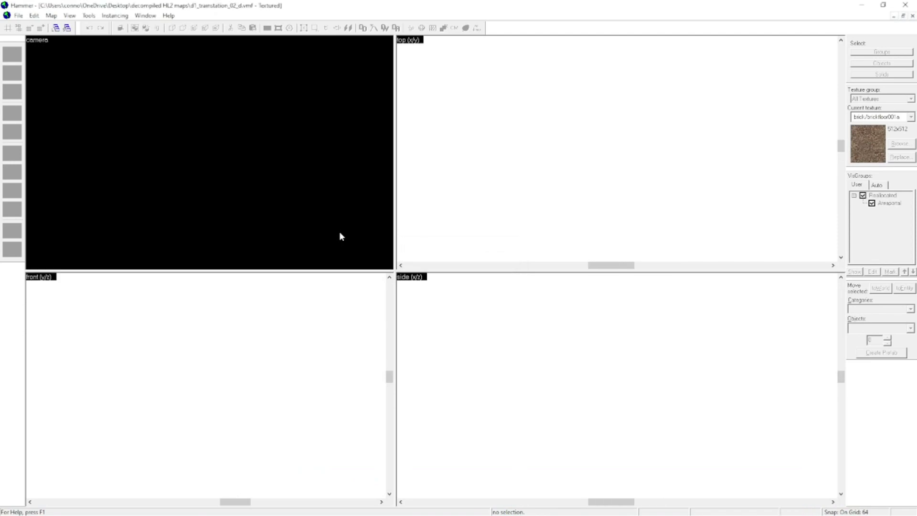
Fly the 3D camera from the basement outside the skybox and over the city plaza to examine the buildings, ground and entities
key(z)
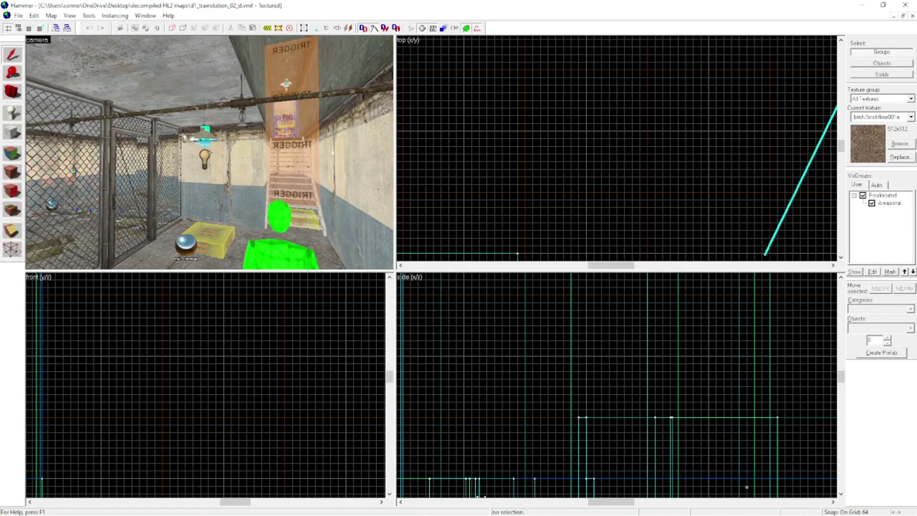
key(w)
key(s)
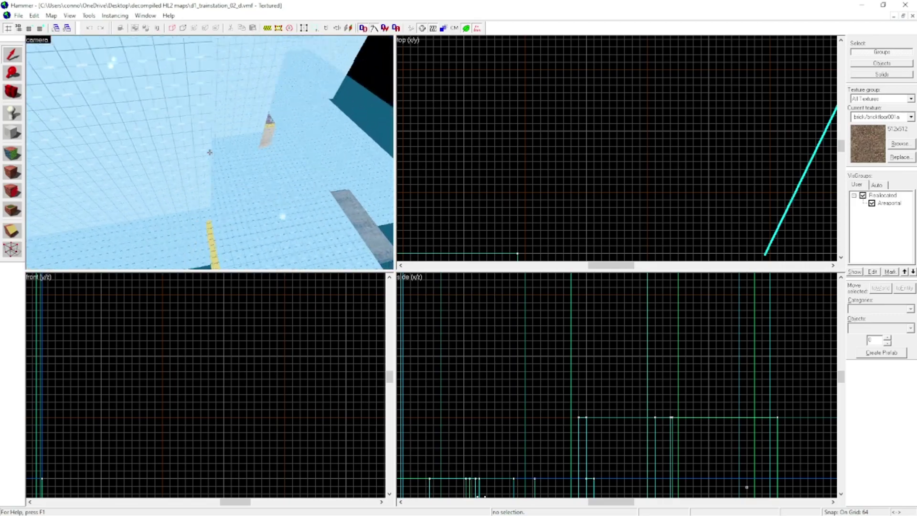
key(s)
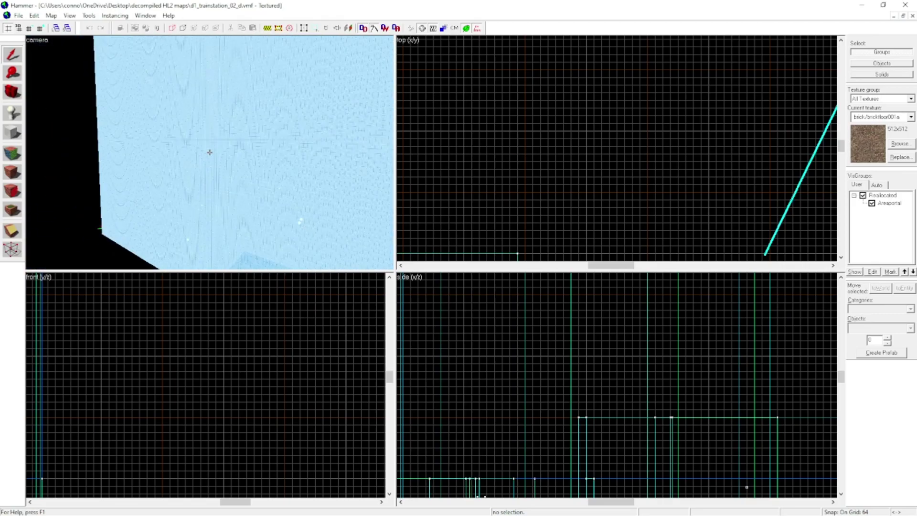
key(w)
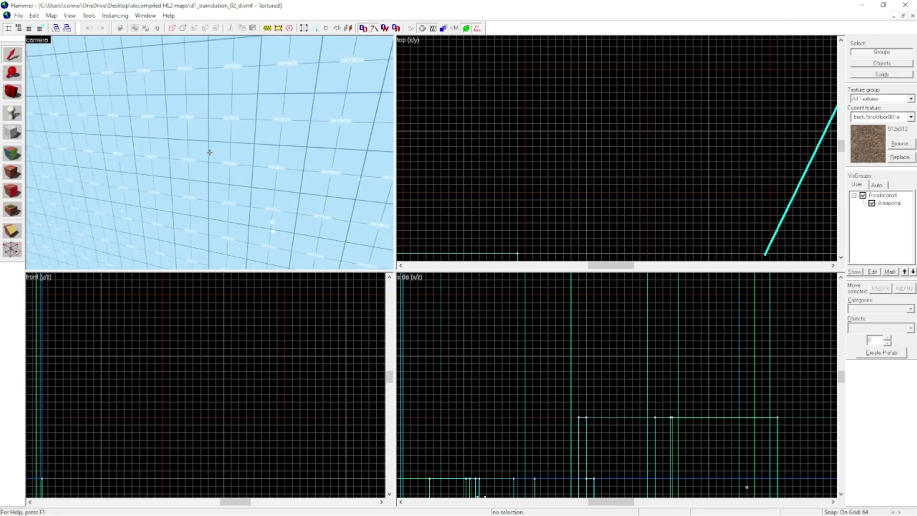
key(w)
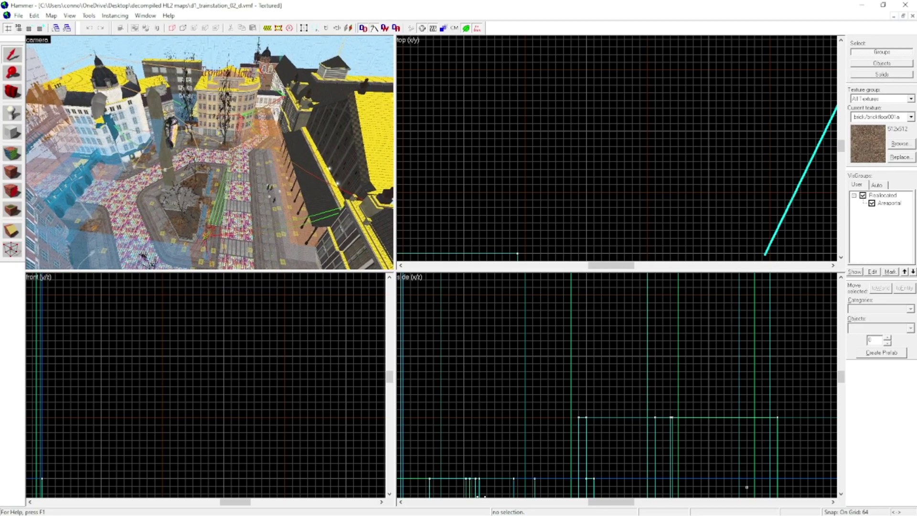
key(w)
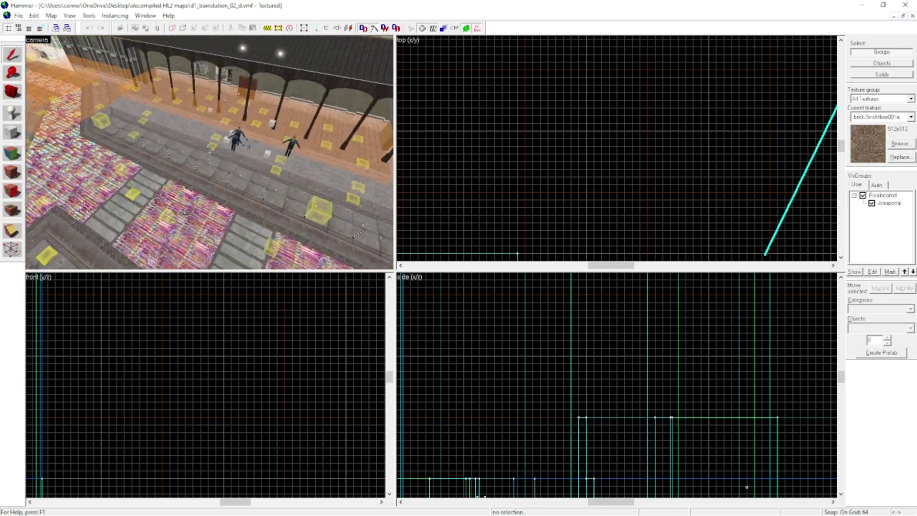
key(w)
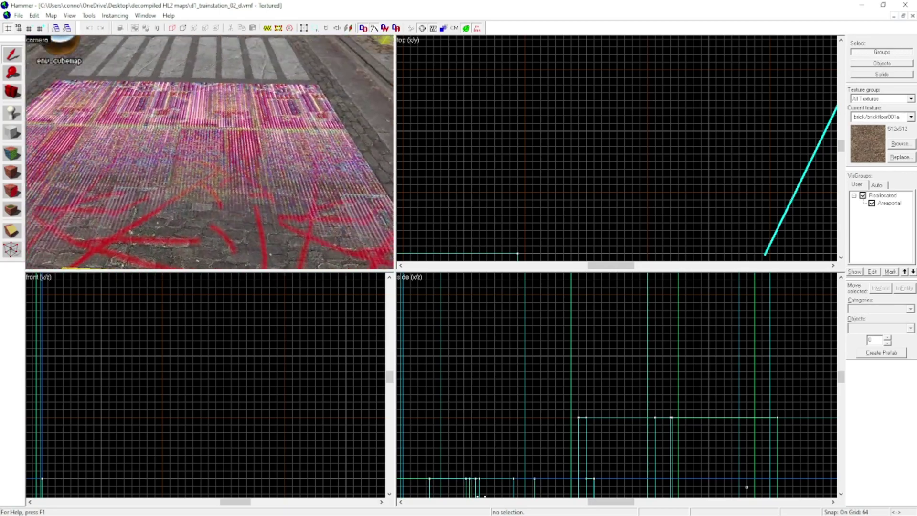
key(s)
key(s)
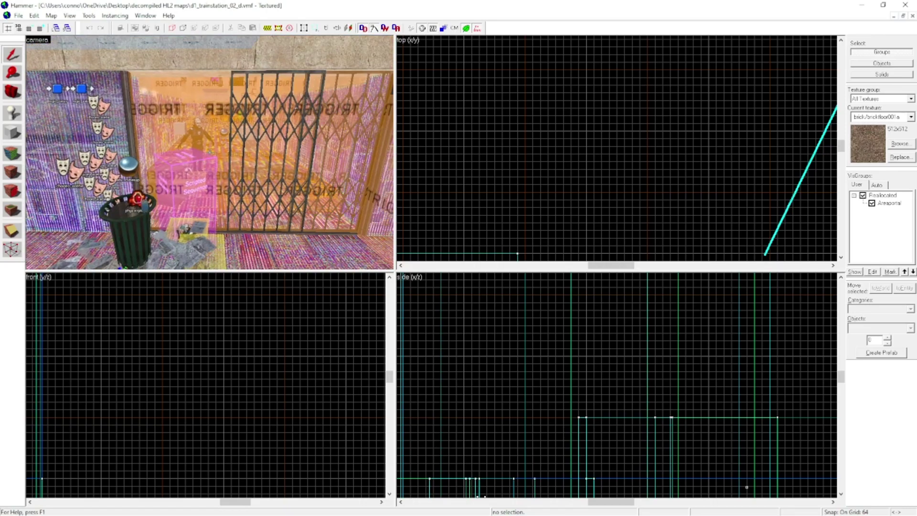
Inspect the train station's gated corridor, main hall with its railings and scanner area, and the info_player_start in the basement
key(w)
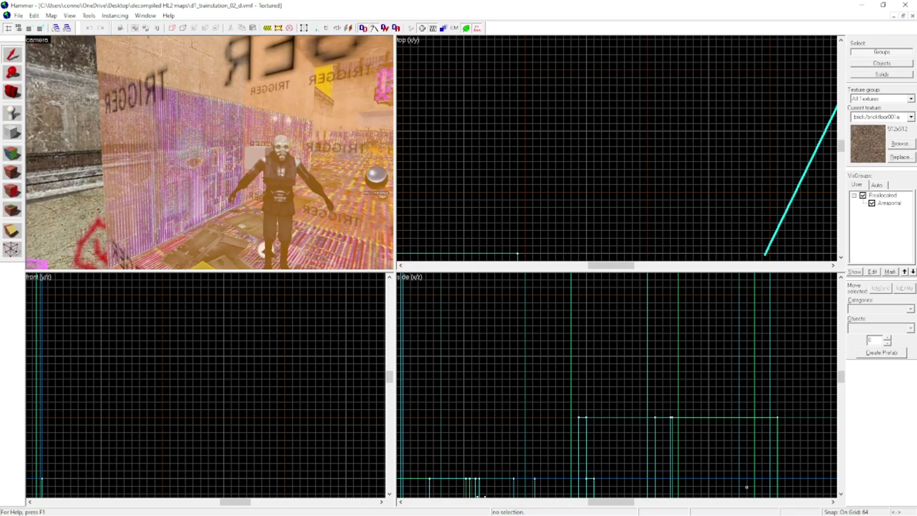
key(w)
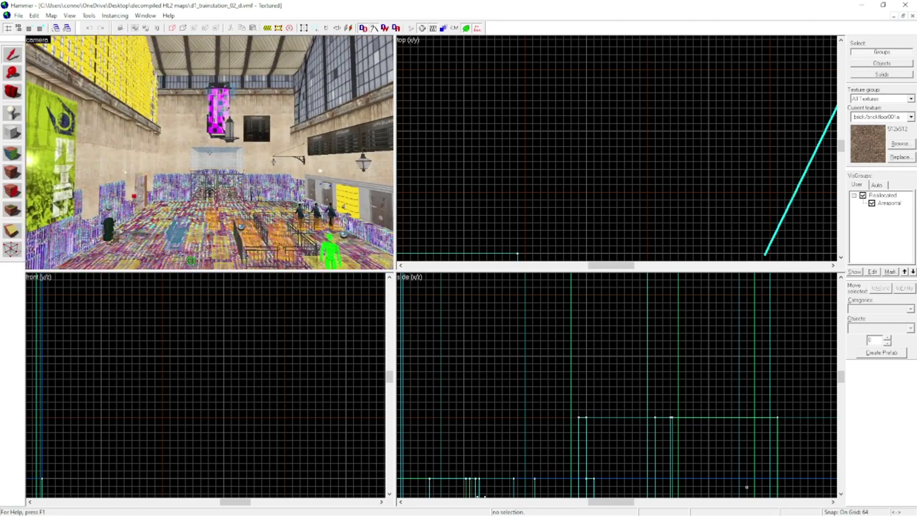
key(w)
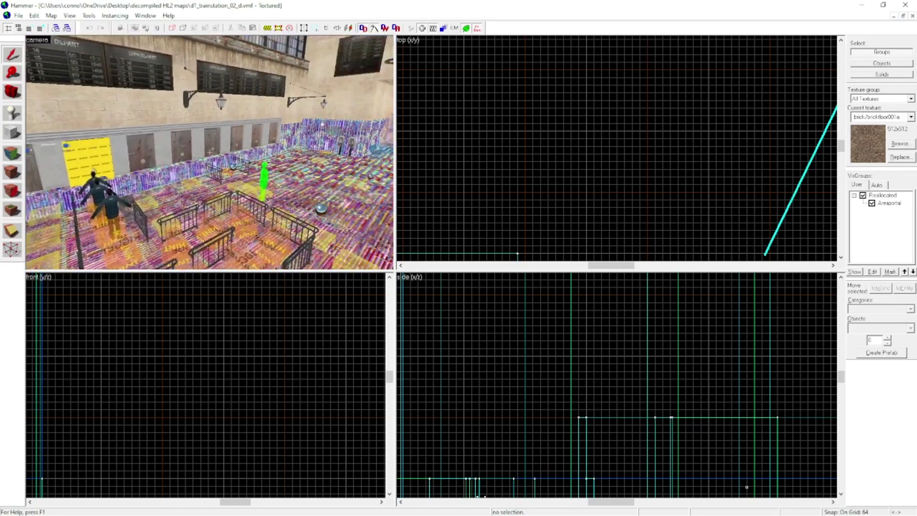
key(w)
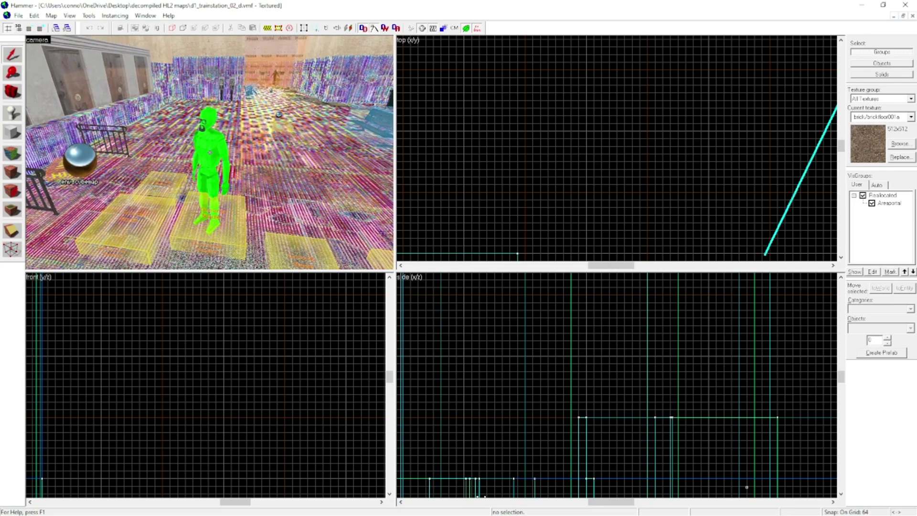
key(d)
key(d)
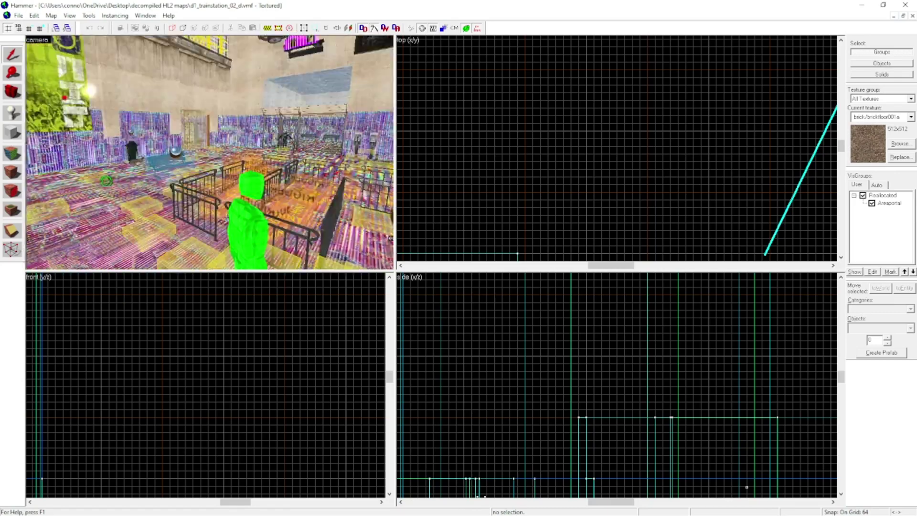
key(w)
key(w)
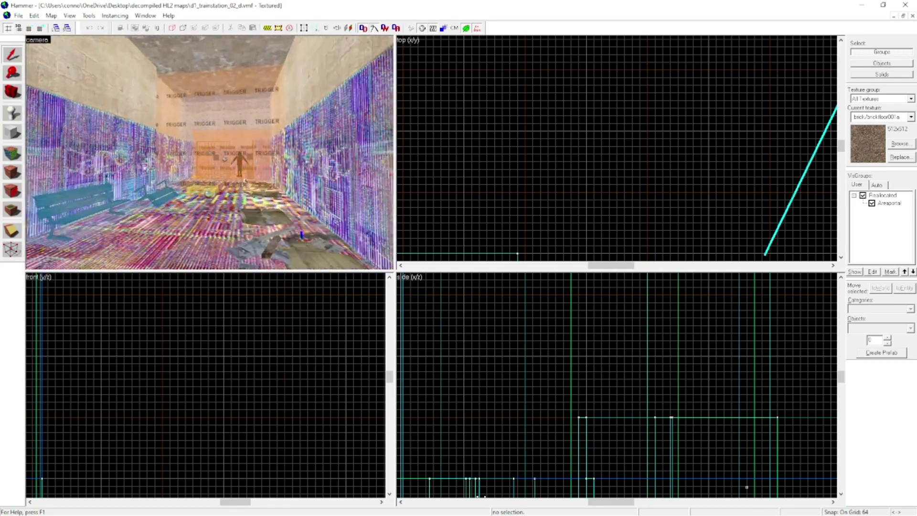
key(w)
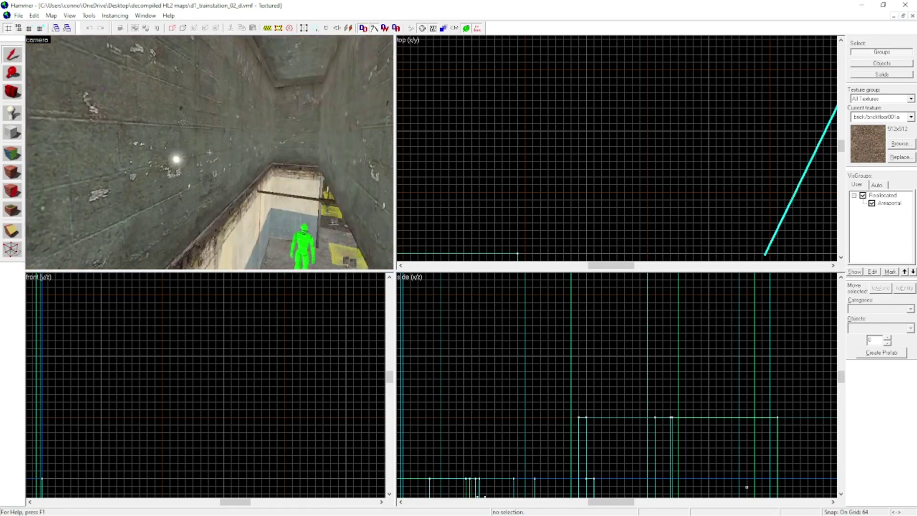
key(w)
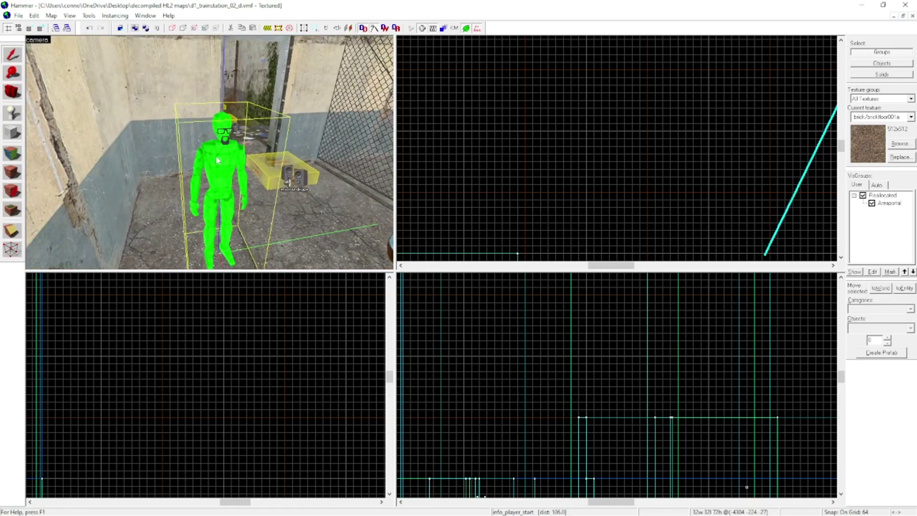
key(z)
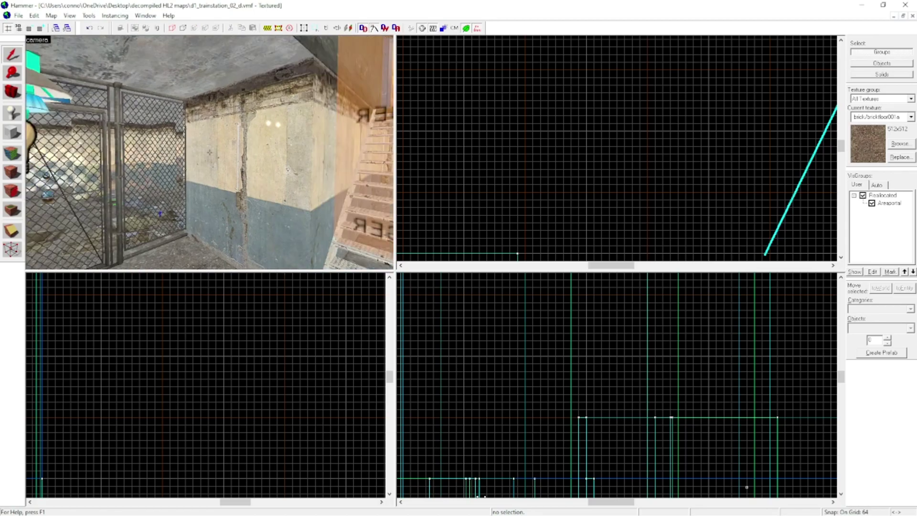
key(z)
key(super)
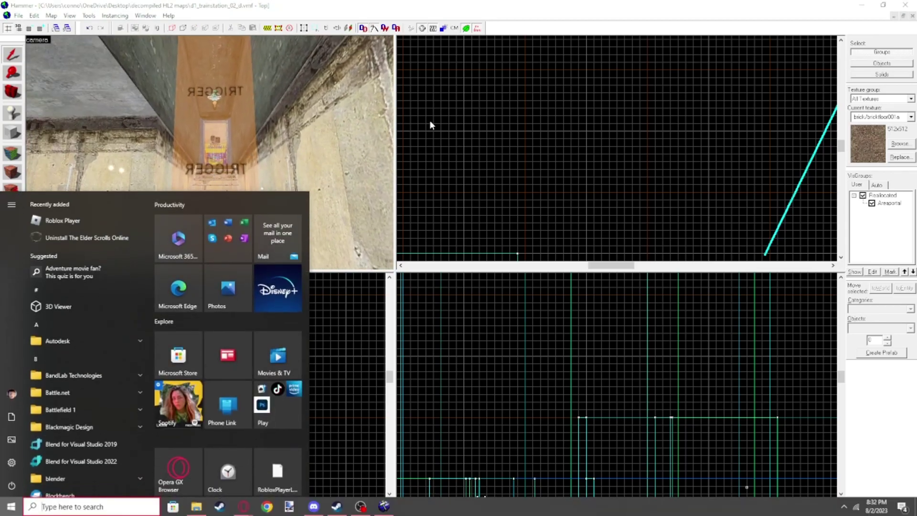
click(221, 16)
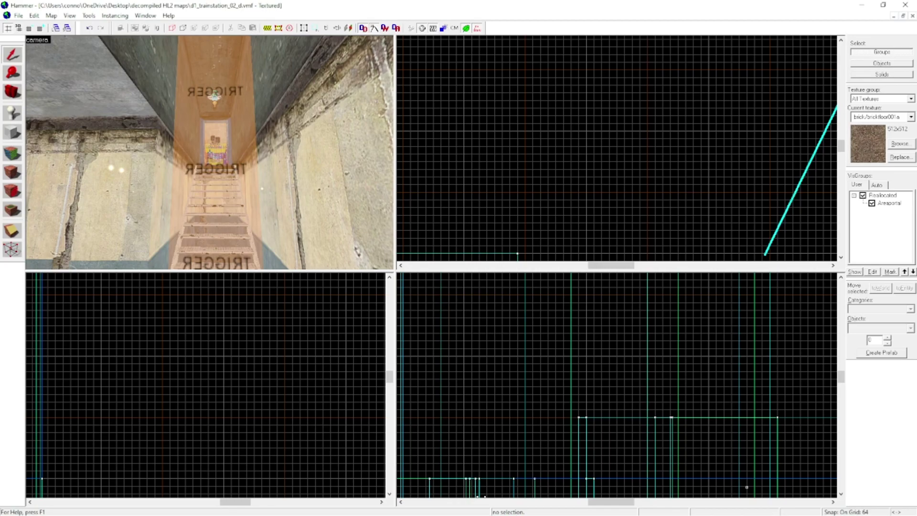
Examine the station corridor's walls, trash cans and triggers, and the main hall's wall with the brown door and banners
key(w)
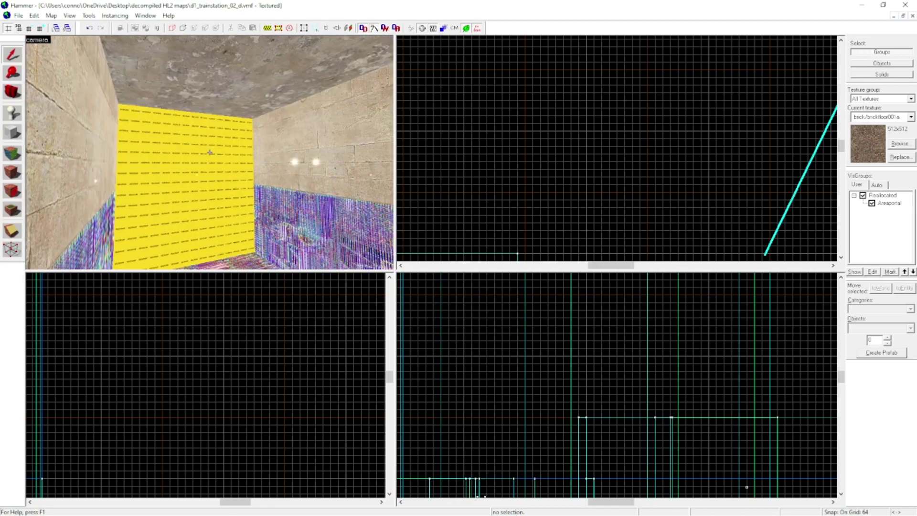
key(w)
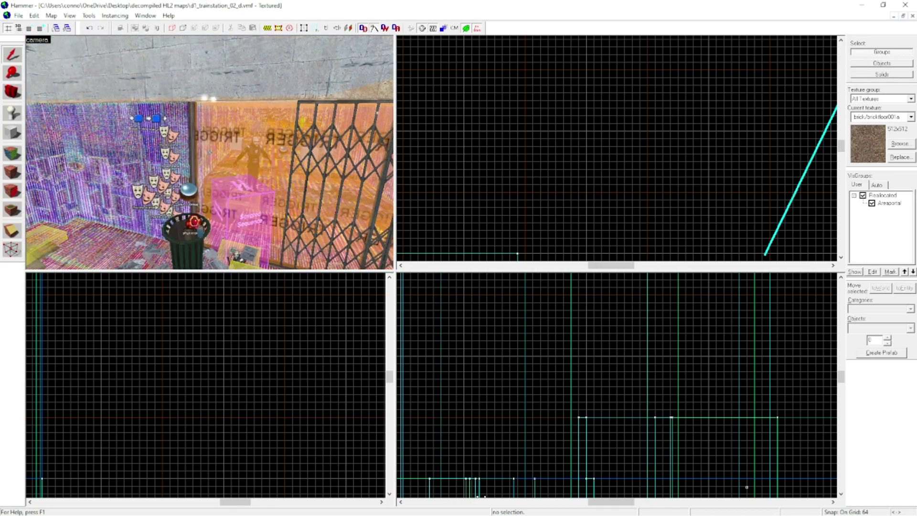
key(s)
key(w)
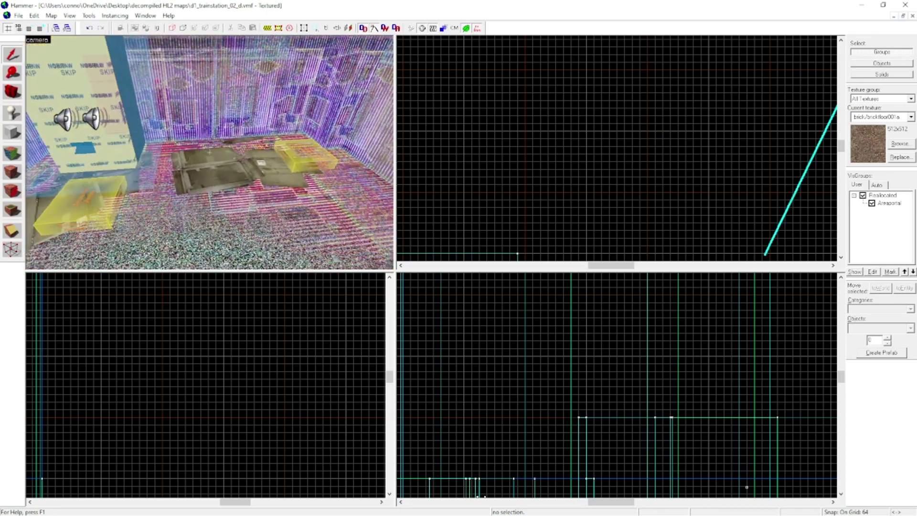
key(w)
key(s)
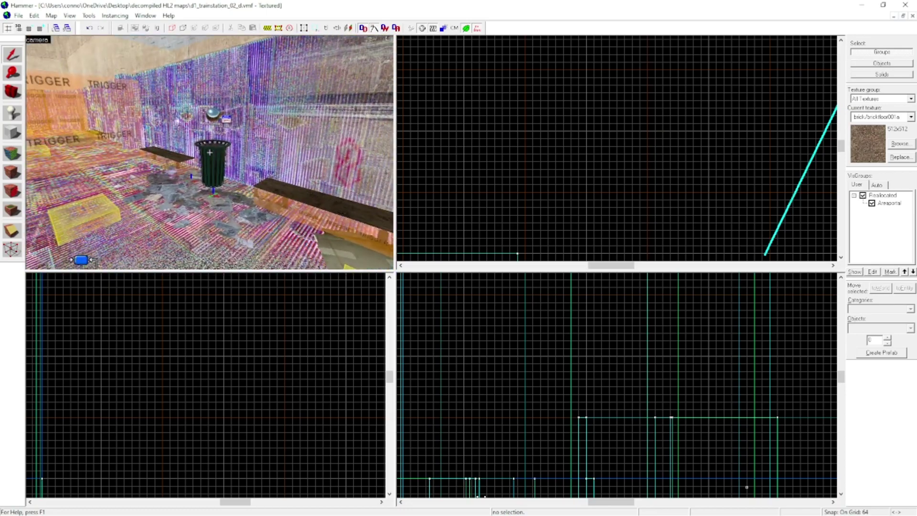
key(w)
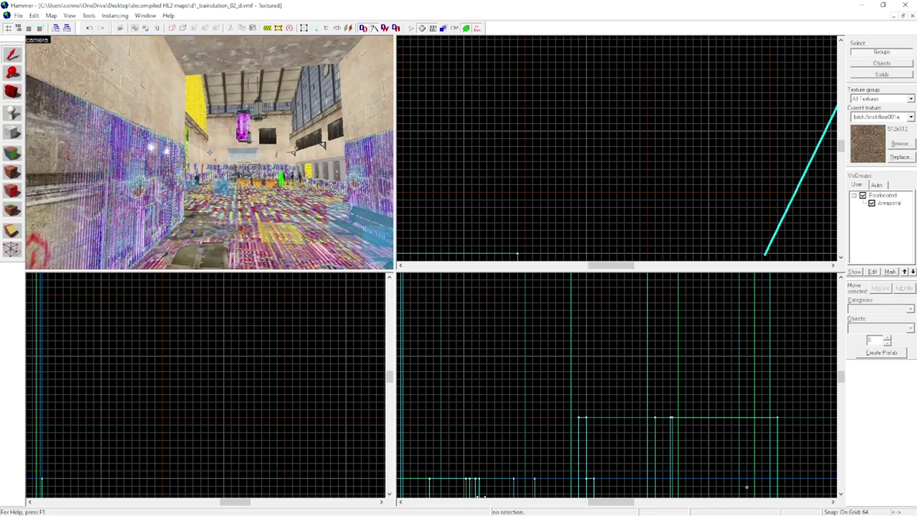
key(w)
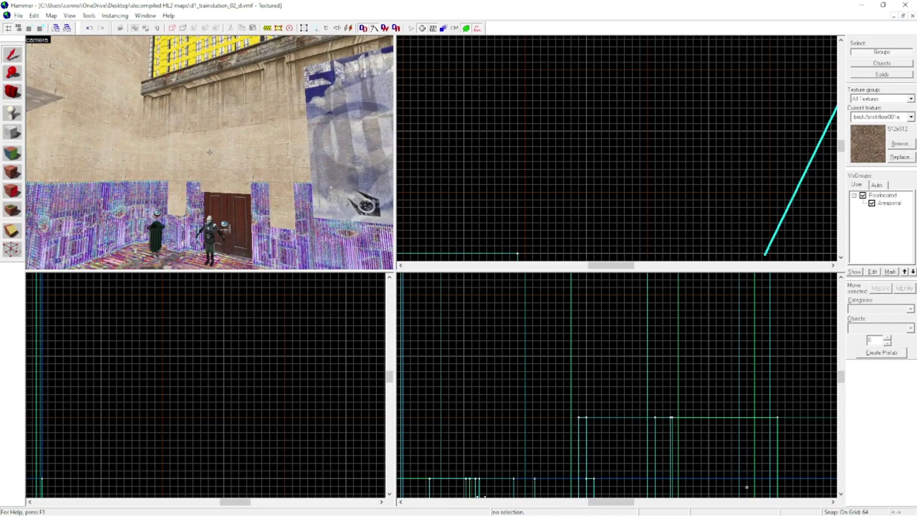
Open the face editing tool and choose brick/brickwall038c as the current texture from the texture browser
key(a)
click(15, 171)
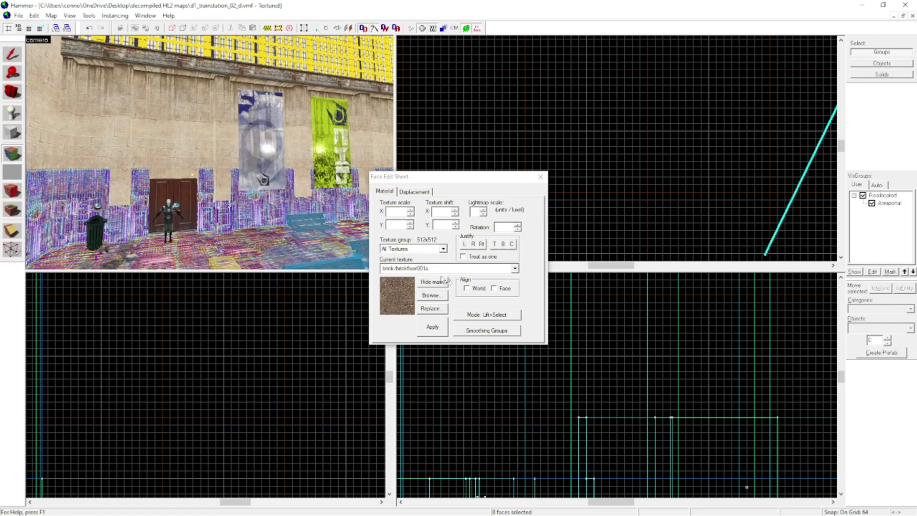
click(431, 296)
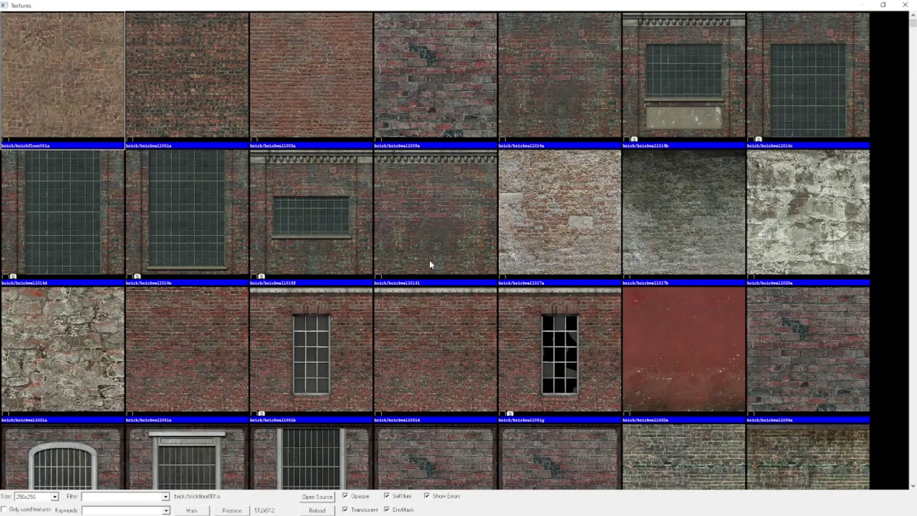
scroll(363, 313, down, 5)
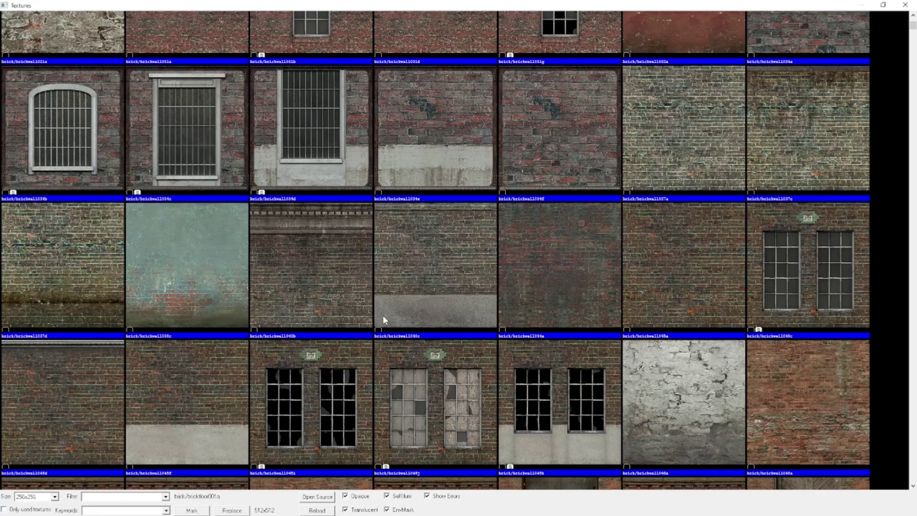
double_click(181, 230)
Paint brick/brickwall038c onto the main hall wall faces above and beside the brown door and around the banners
right_click(169, 150)
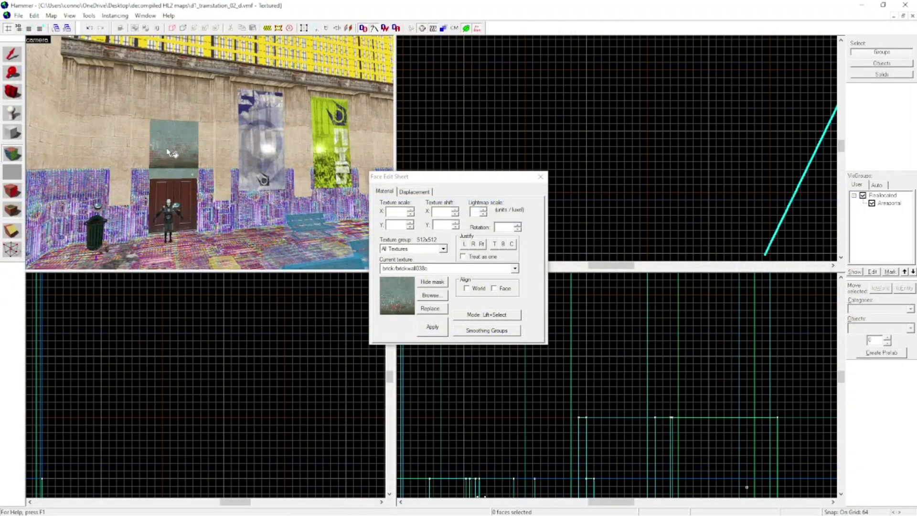
right_click(208, 115)
right_click(211, 140)
right_click(222, 139)
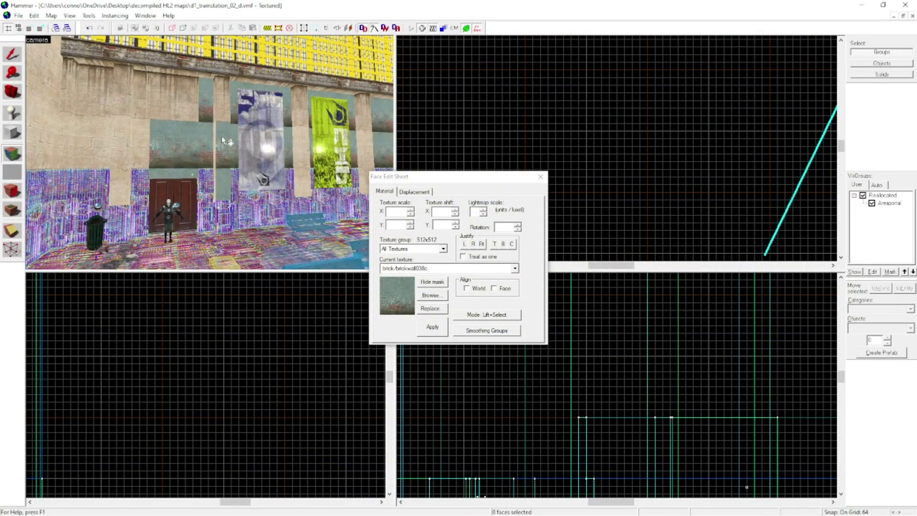
right_click(221, 114)
key(w)
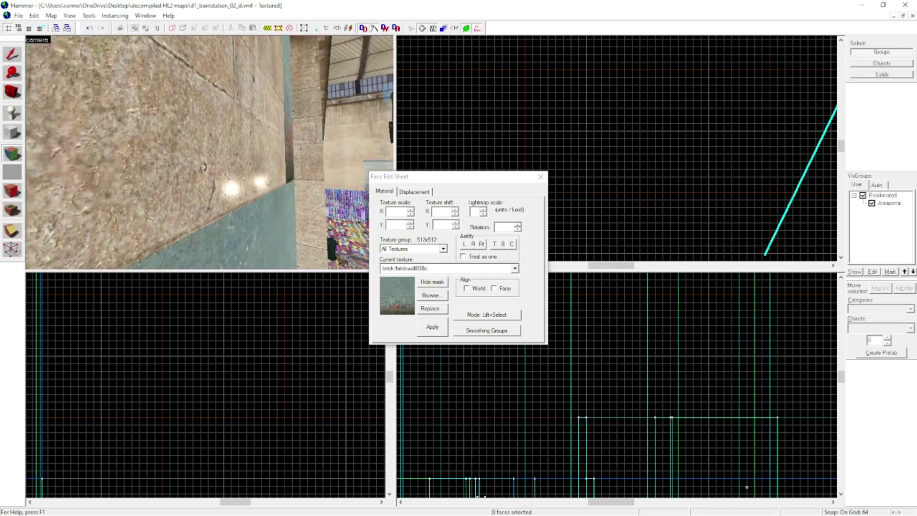
key(z)
right_click(242, 169)
key(z)
key(d)
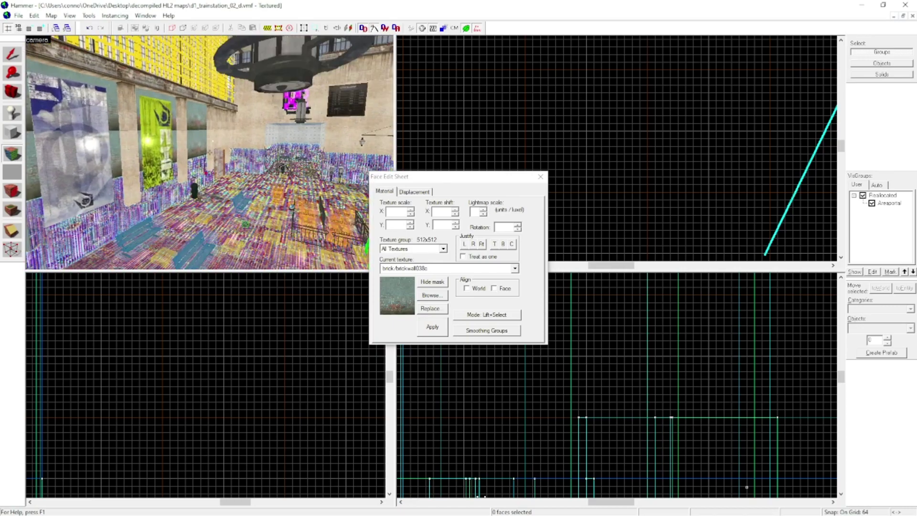
Apply brick/brickwall038c to more wall faces toward the far end of the main hall, near the large hanging screen
key(z)
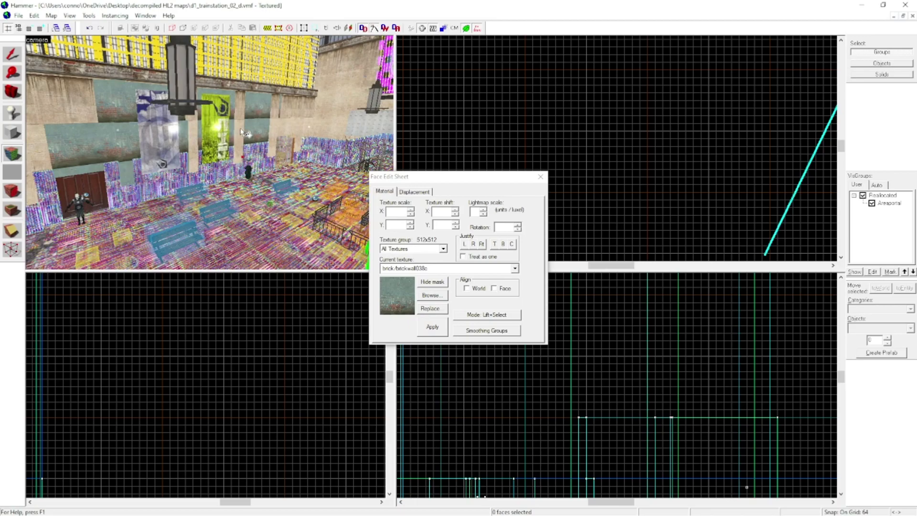
key(z)
key(z)
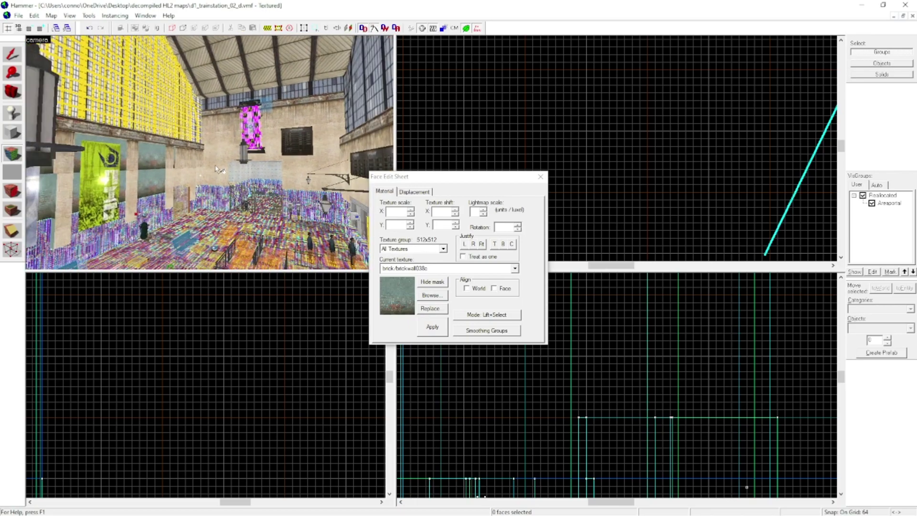
key(z)
key(w)
Apply brick/brickwall038c to further main hall wall faces around the pillars and departure boards, and close the face editing sheet
key(z)
right_click(211, 160)
right_click(175, 173)
right_click(144, 171)
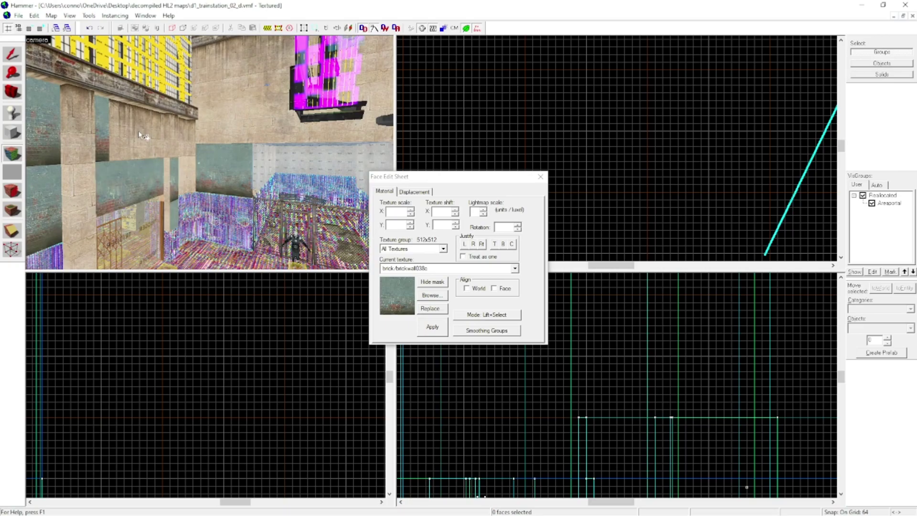
right_click(139, 135)
right_click(194, 152)
key(z)
key(z)
key(z)
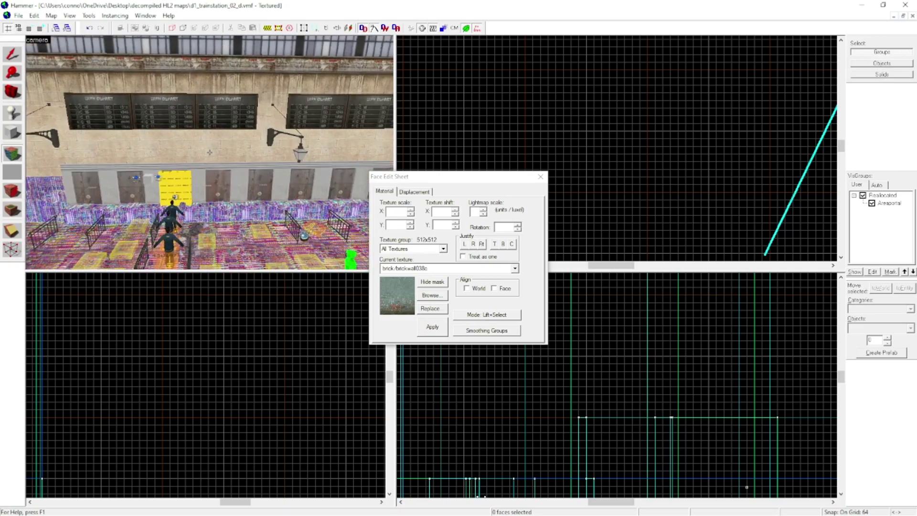
key(z)
right_click(148, 150)
key(z)
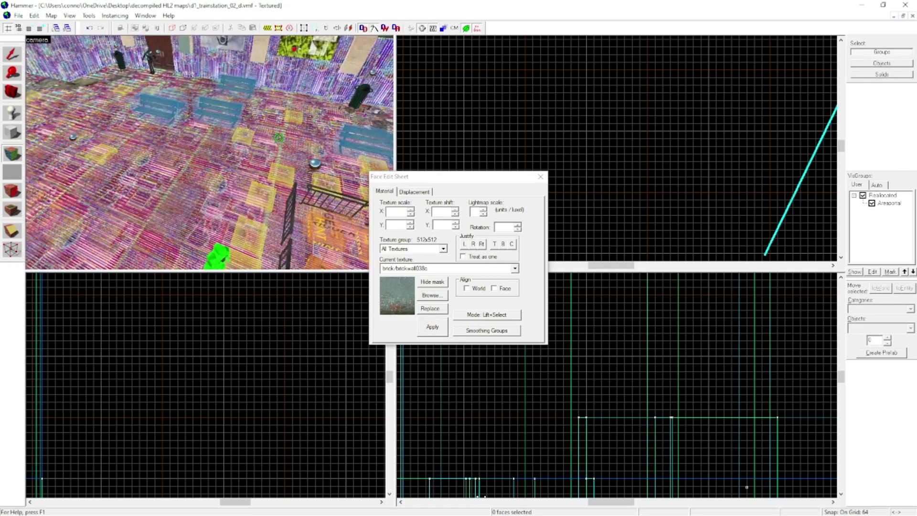
click(540, 176)
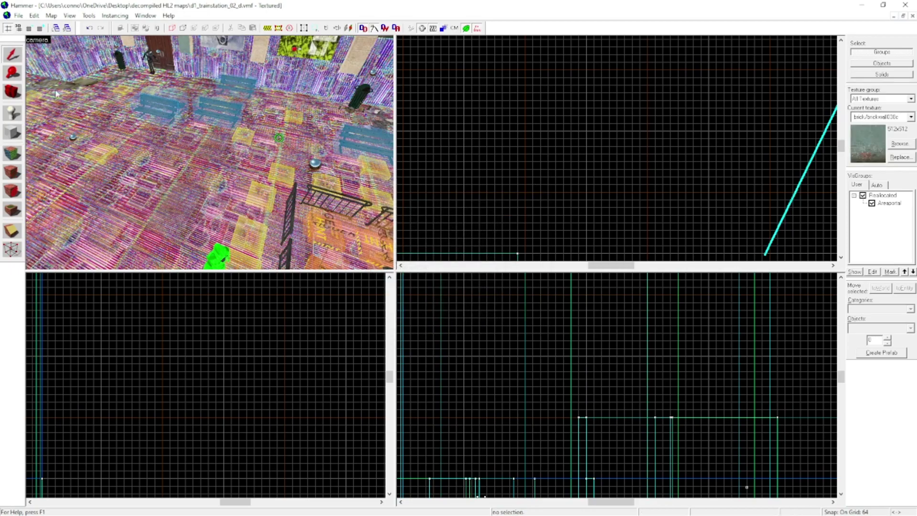
Duplicate the info_player_start entity on the main hall floor, placing the copy beside the original
key(z)
key(w)
key(z)
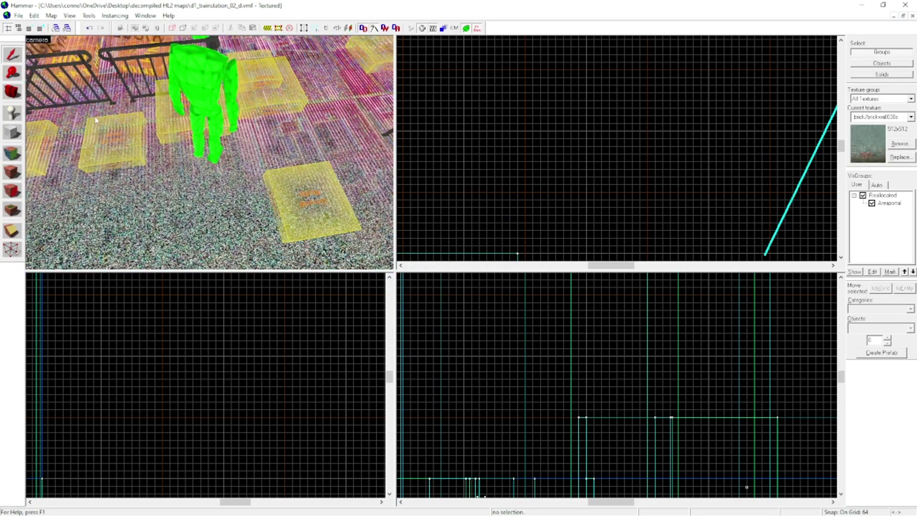
click(183, 88)
key(ctrl+c)
key(ctrl+v)
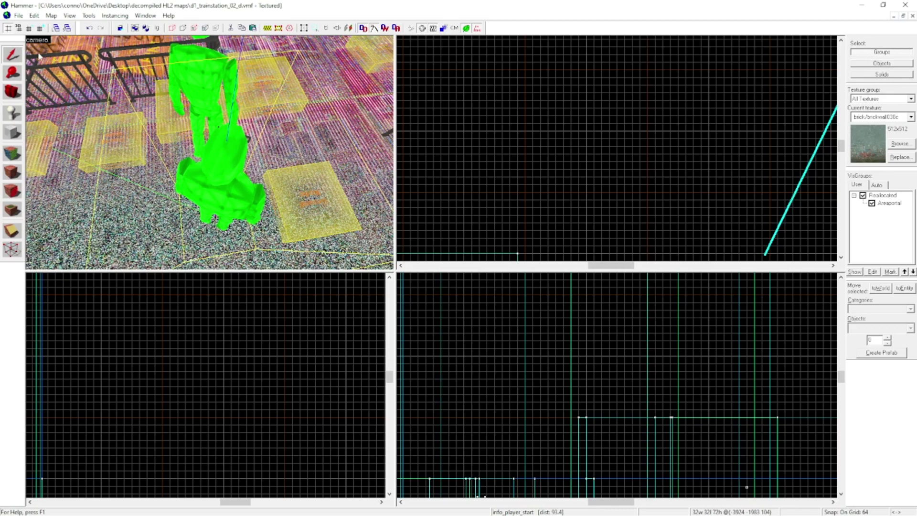
Change the duplicated player start's class to weapon_357 and apply it
double_click(228, 194)
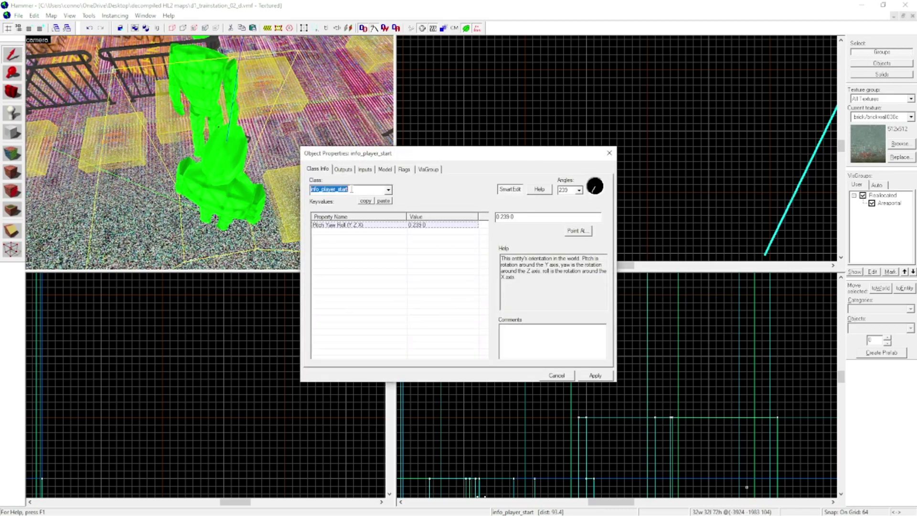
text(we)
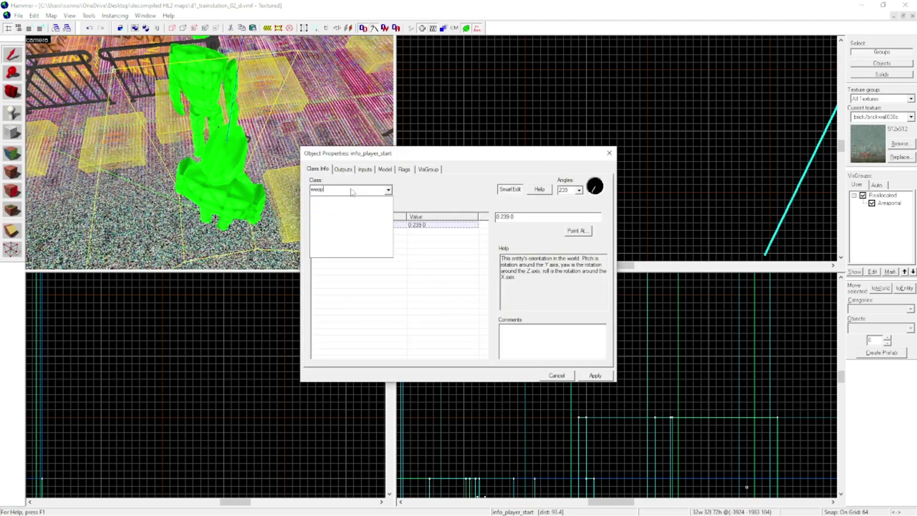
click(349, 200)
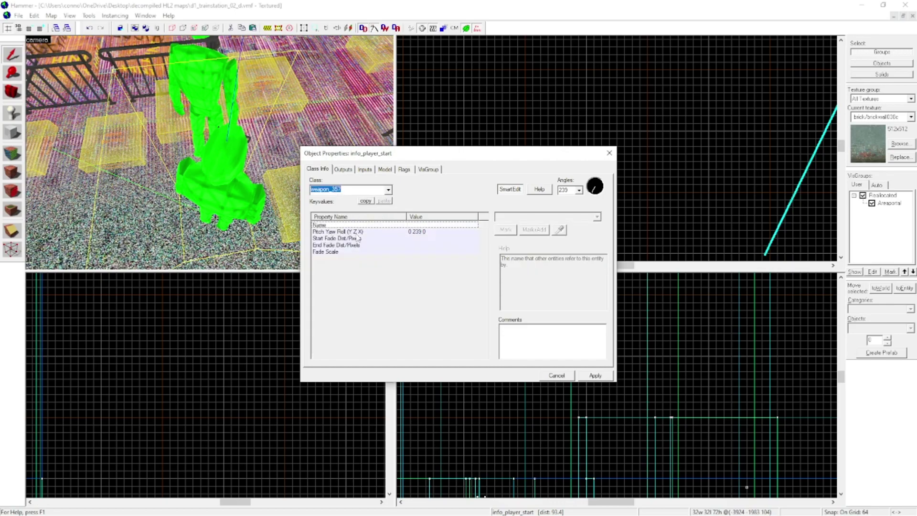
click(594, 375)
click(609, 152)
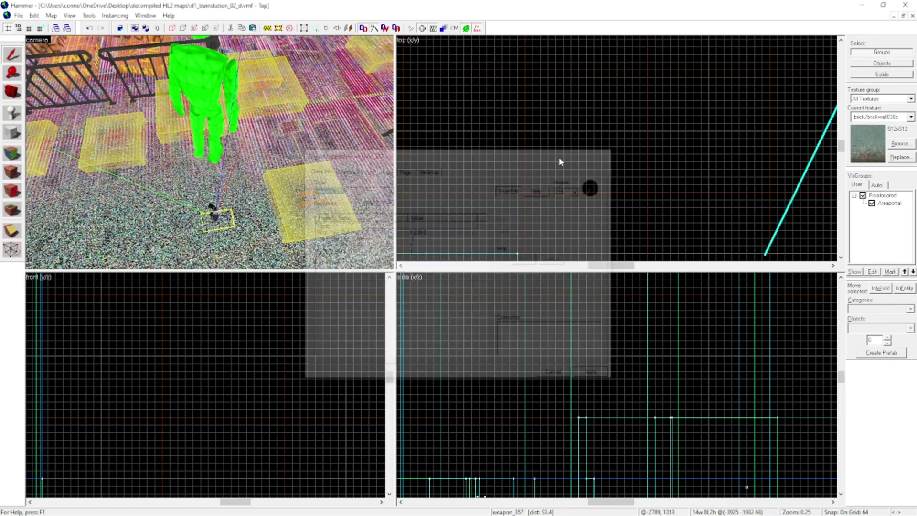
Reduce the grid size to 4 and move the weapon_357 onto the info_player_start in the top view
scroll(513, 111, down, 3)
scroll(519, 102, down, 3)
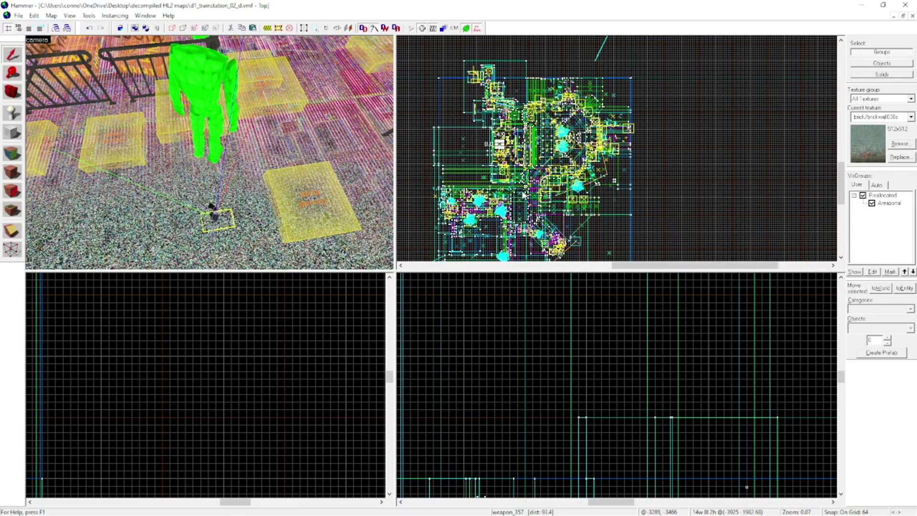
scroll(506, 143, up, 12)
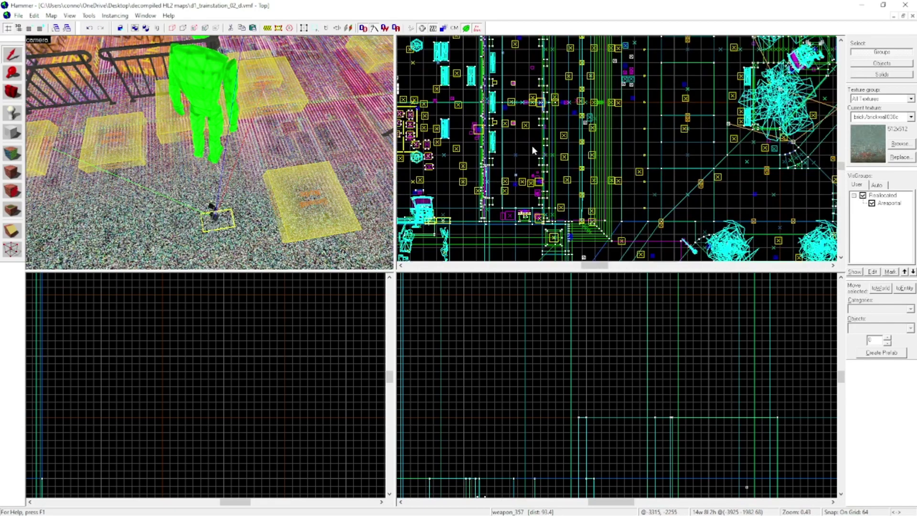
scroll(457, 121, up, 12)
drag(513, 104, 544, 170)
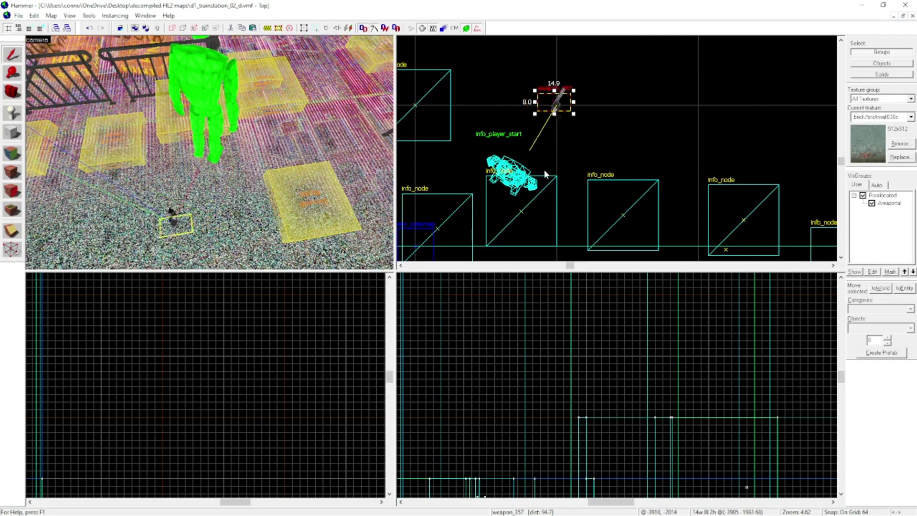
key(bracketleft)
key(bracketleft)
key(bracketleft)
key(bracketleft)
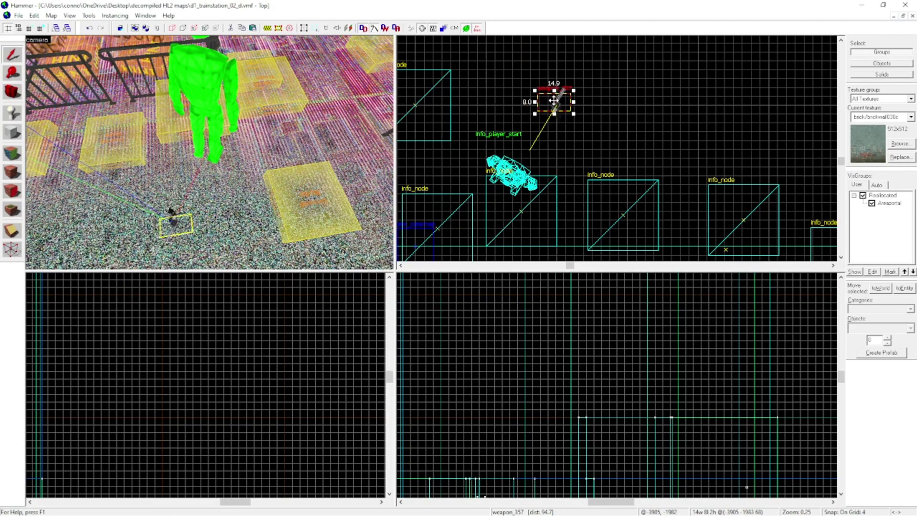
drag(552, 99, 509, 170)
key(Escape)
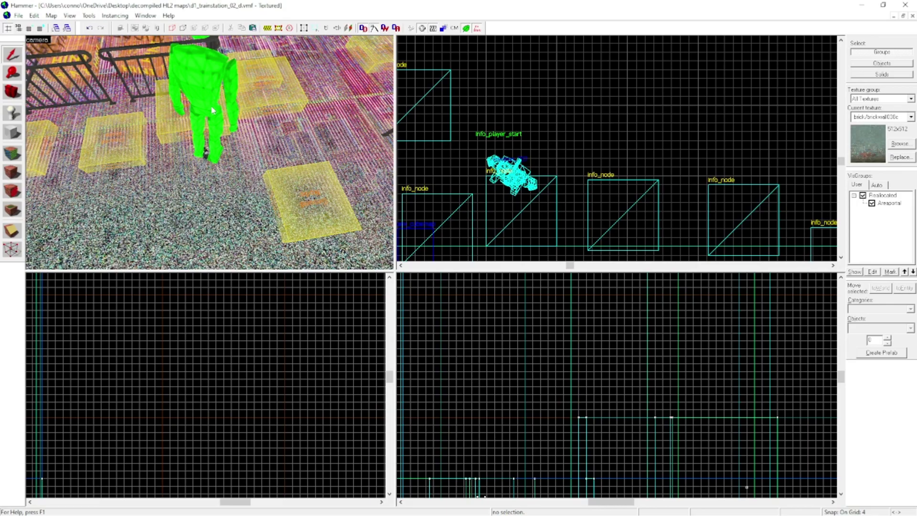
Select the weapon_357 at the player start's feet and duplicate it in place
key(z)
key(d)
key(z)
click(191, 163)
click(188, 162)
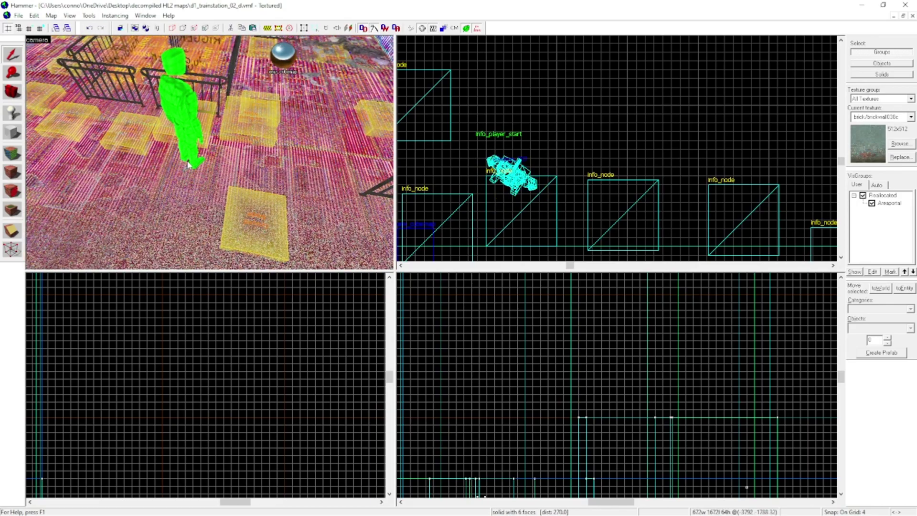
key(z)
key(w)
key(z)
click(225, 143)
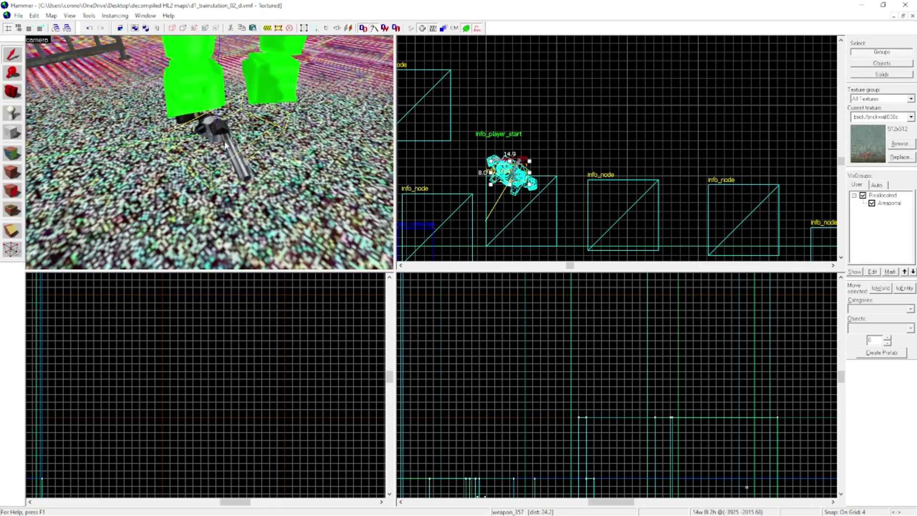
scroll(225, 145, down, 8)
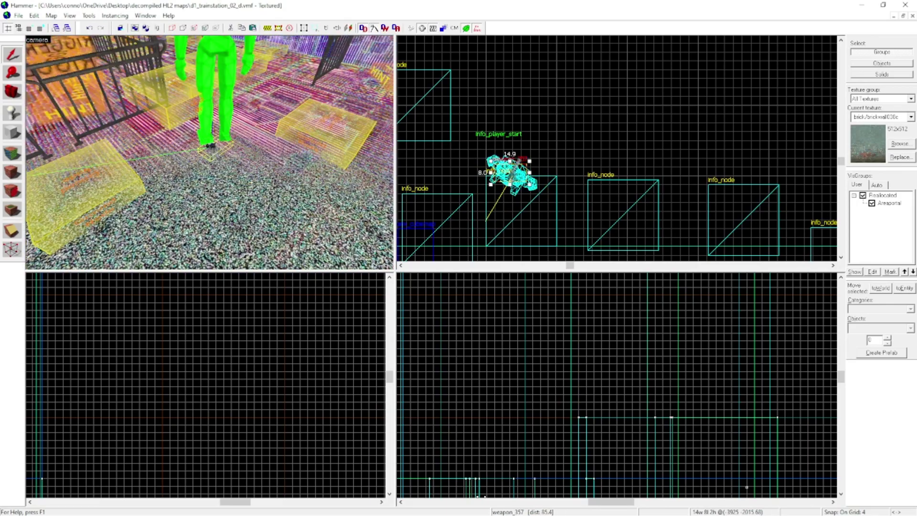
Change the duplicated weapon's class to weapon_shotgun and apply it
double_click(211, 156)
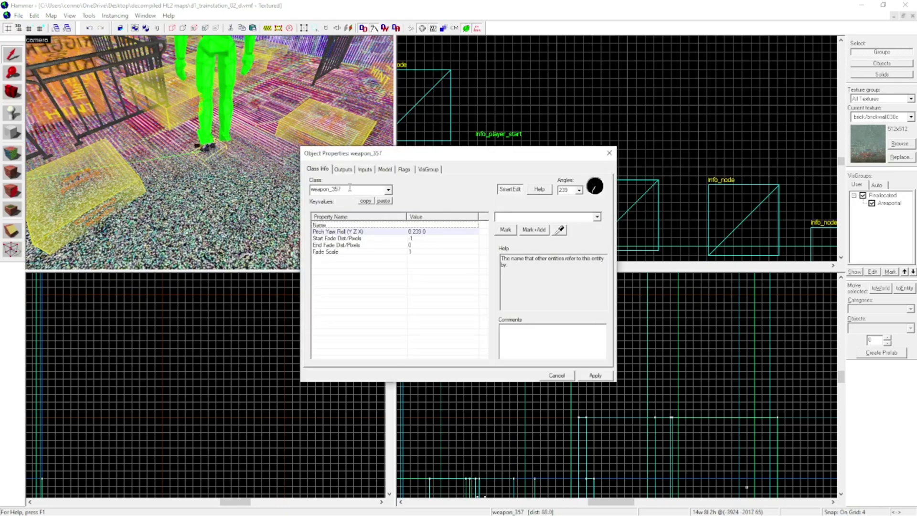
click(350, 188)
key(BackSpace)
key(BackSpace)
key(BackSpace)
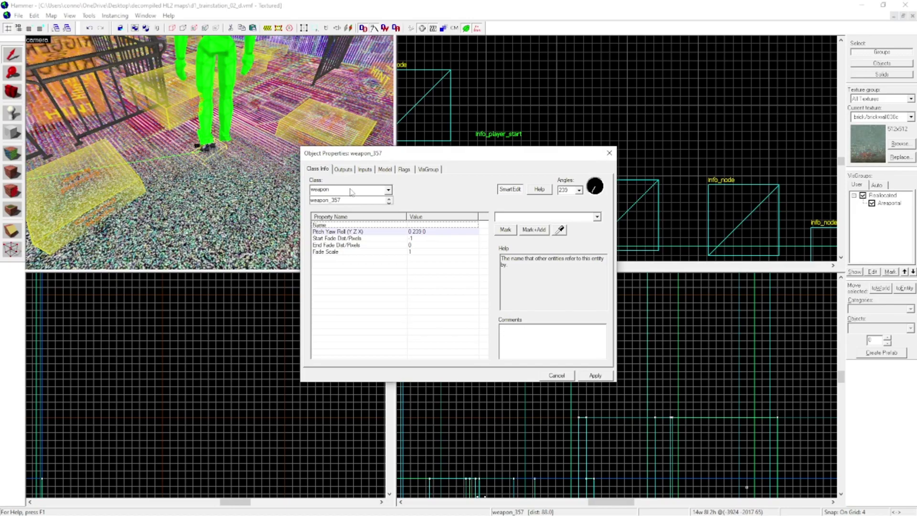
text(_sh)
click(334, 200)
click(595, 375)
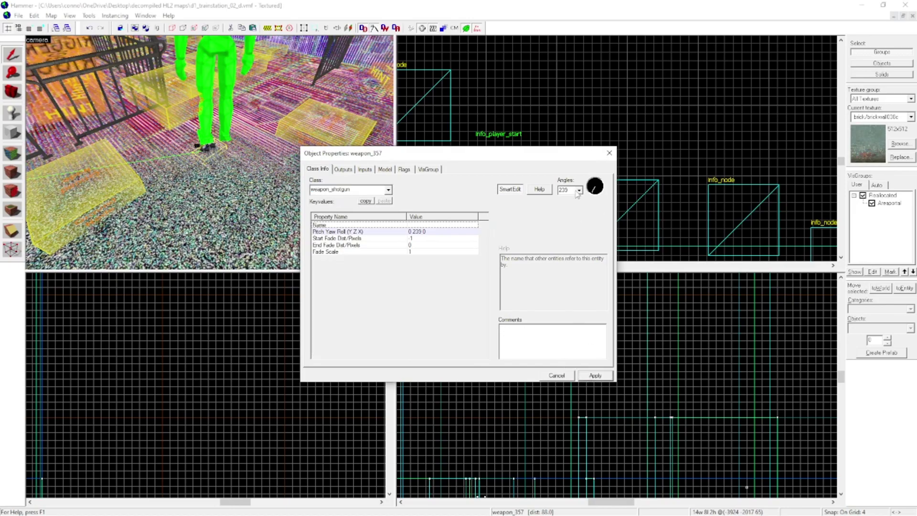
click(608, 153)
Select the weapon_357 and weapon_shotgun together and raise both about 12 units above the floor in the side view
scroll(525, 181, up, 2)
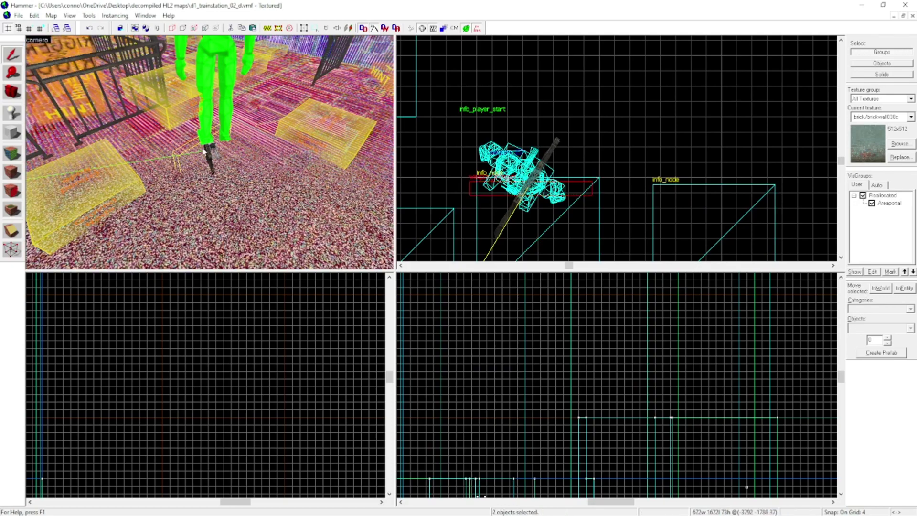
scroll(203, 151, up, 5)
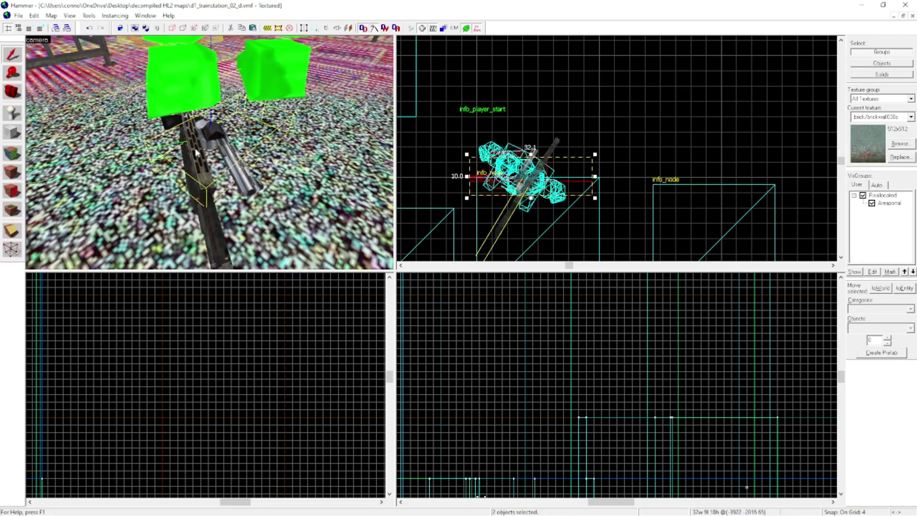
scroll(196, 152, down, 5)
scroll(405, 360, down, 10)
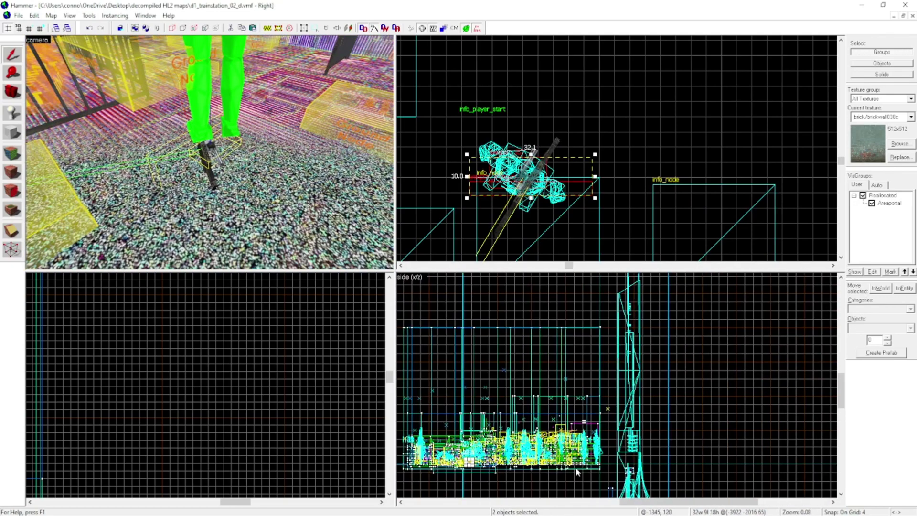
scroll(576, 472, up, 6)
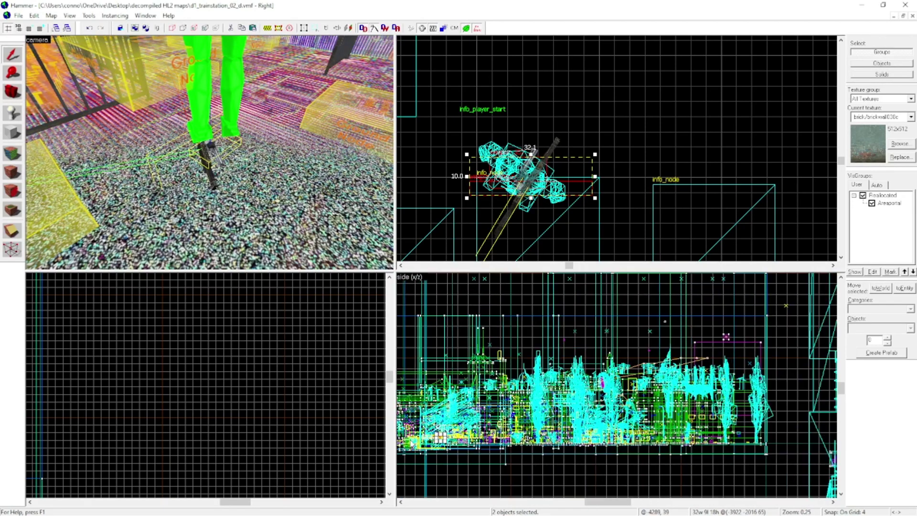
scroll(460, 434, up, 19)
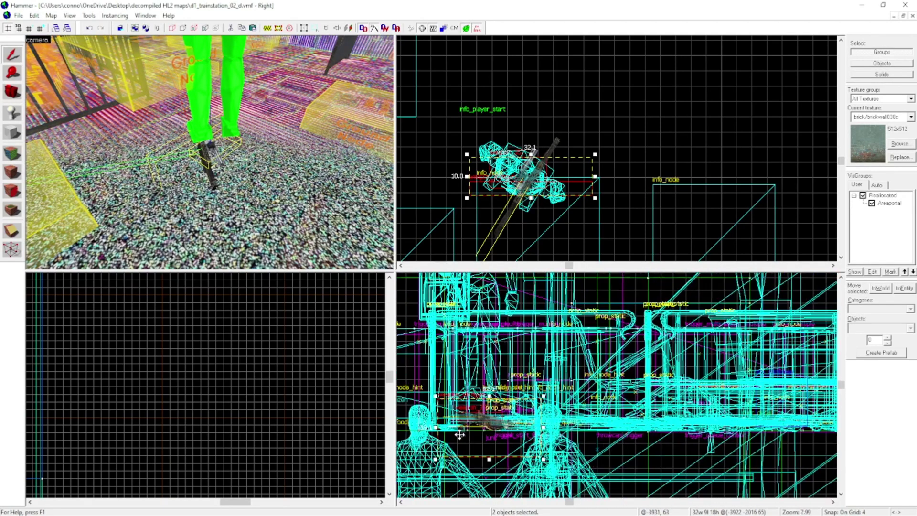
scroll(460, 434, up, 3)
drag(483, 406, 482, 336)
key(z)
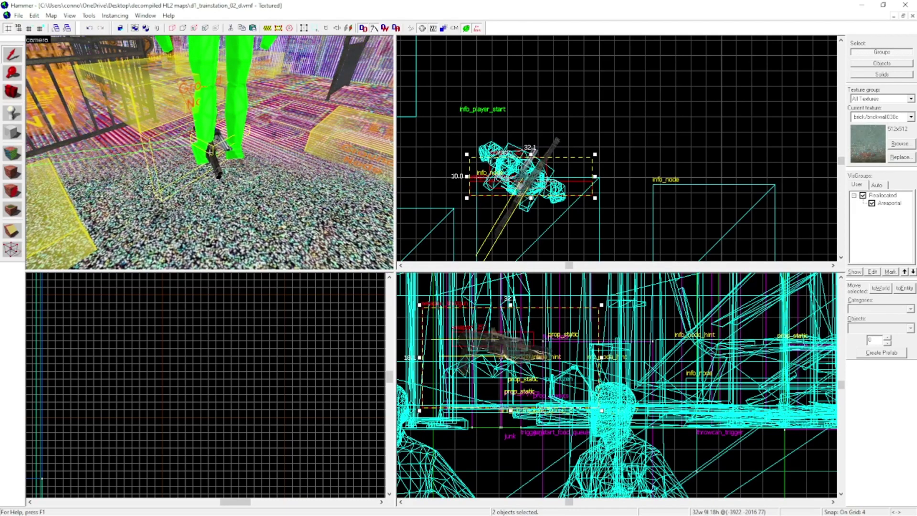
key(z)
click(212, 143)
Select the info_player_start figure standing over the weapons and duplicate it beside the original
key(z)
key(s)
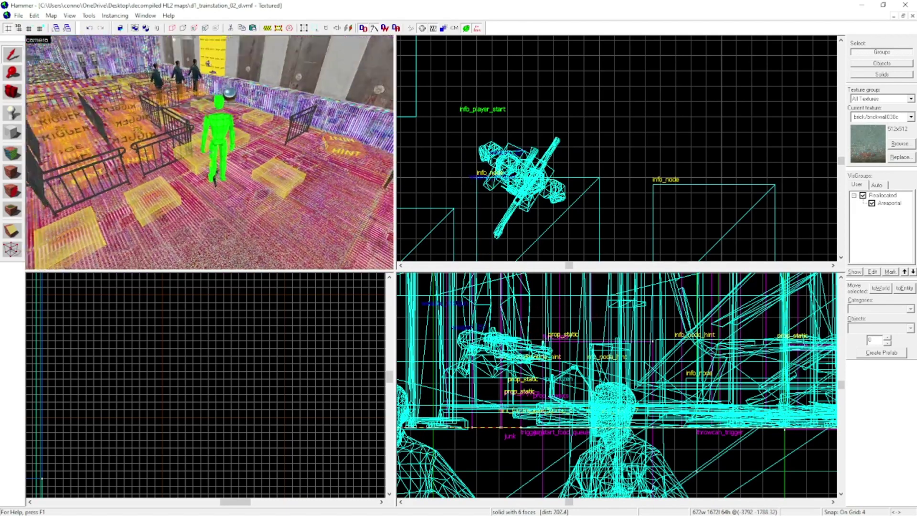
scroll(215, 180, up, 5)
click(212, 156)
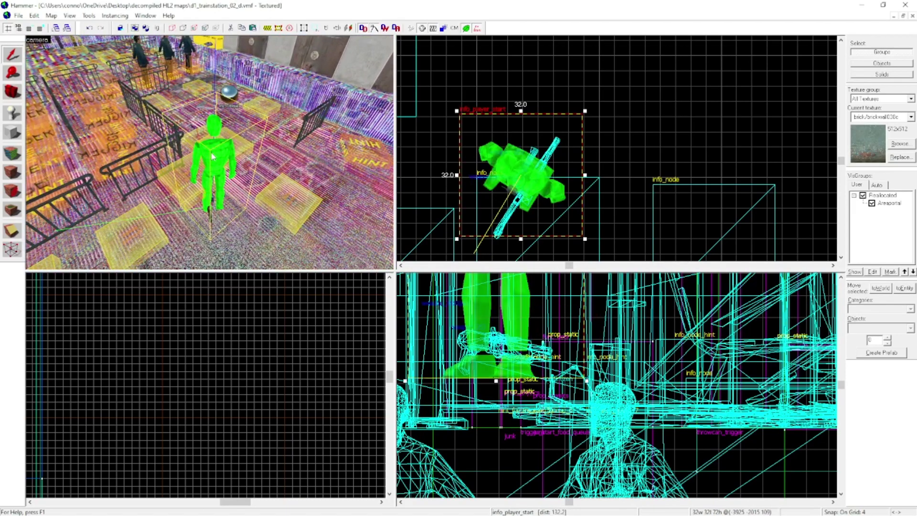
key(ctrl+c)
key(ctrl+v)
Change the new player start copy's class to item_suit and apply it
double_click(246, 147)
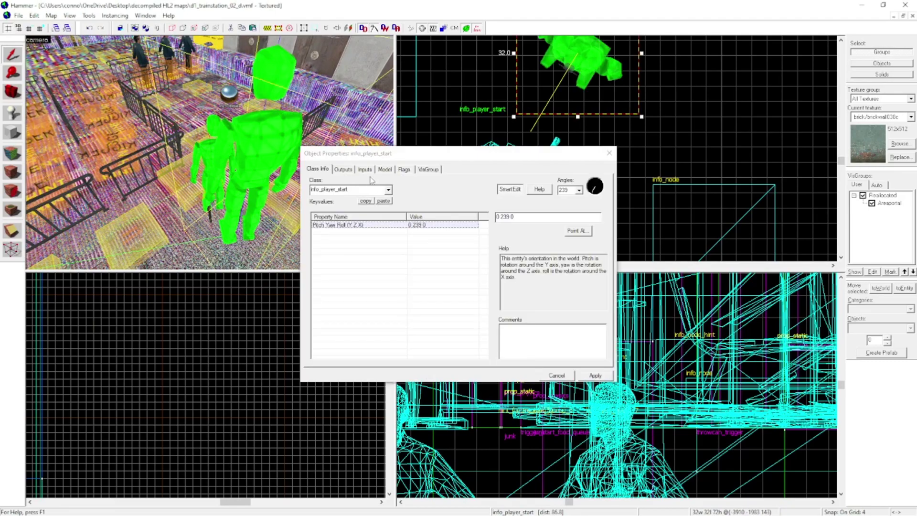
text(suit)
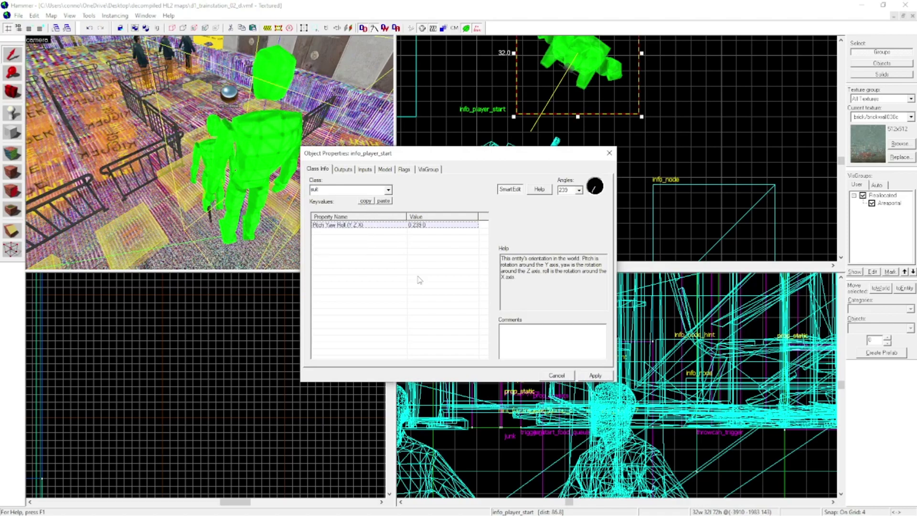
key(Return)
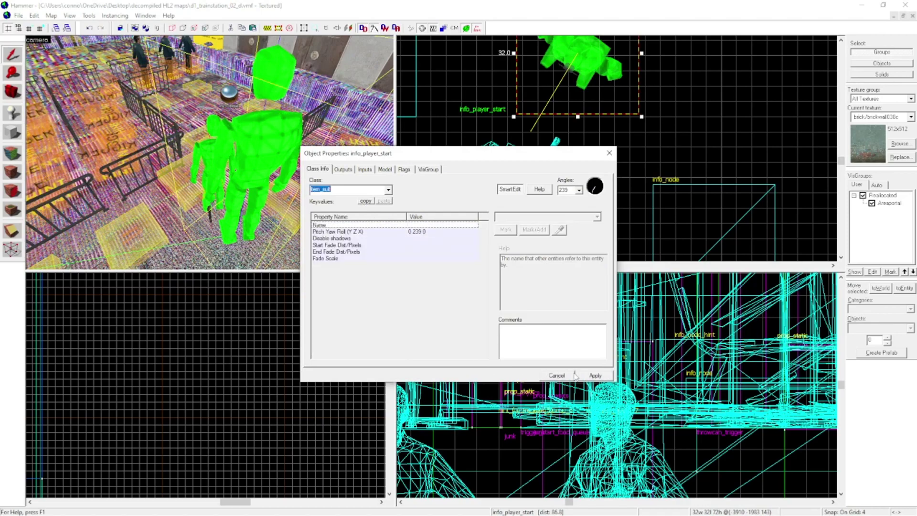
click(592, 377)
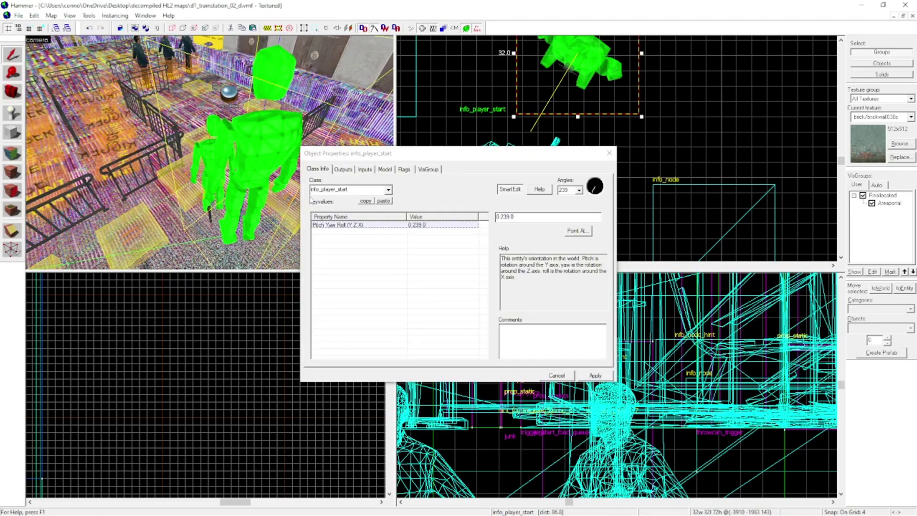
click(354, 191)
text(suit)
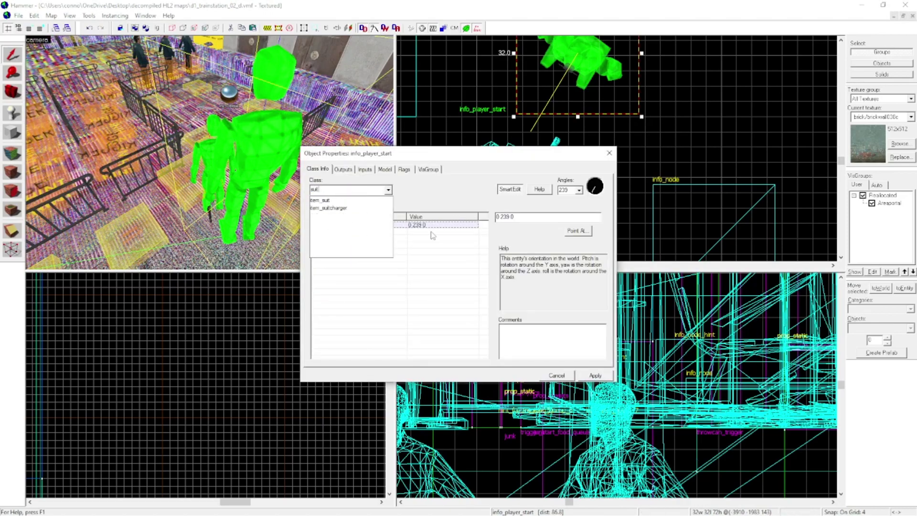
click(335, 201)
click(592, 374)
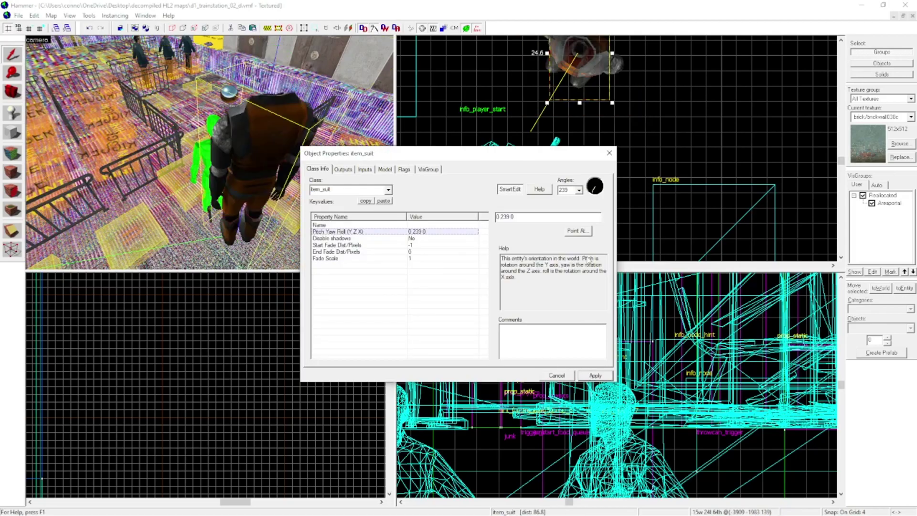
click(609, 152)
Move the item_suit onto the info_player_start in the top view and lower it toward the floor in the side view
scroll(578, 207, down, 2)
drag(583, 115, 545, 202)
scroll(507, 402, down, 5)
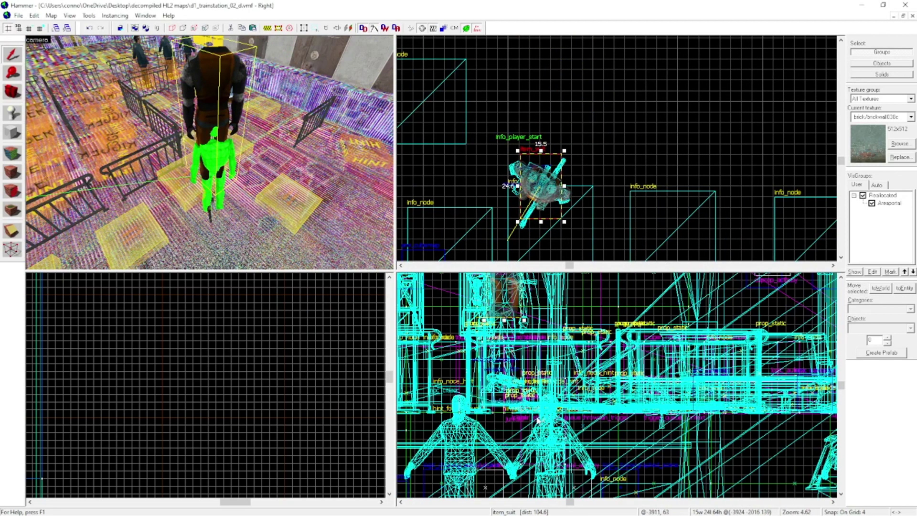
scroll(537, 420, down, 3)
scroll(504, 334, up, 7)
drag(552, 335, 553, 478)
click(779, 301)
key(z)
key(d)
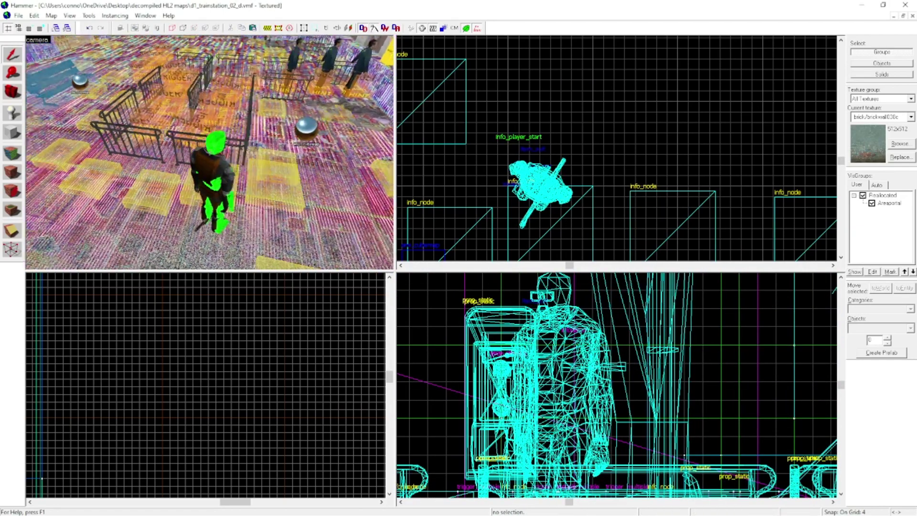
Compile the map with the Fast configuration and run it in Half-Life 2, keeping the compile process window clear of the viewports
key(d)
key(z)
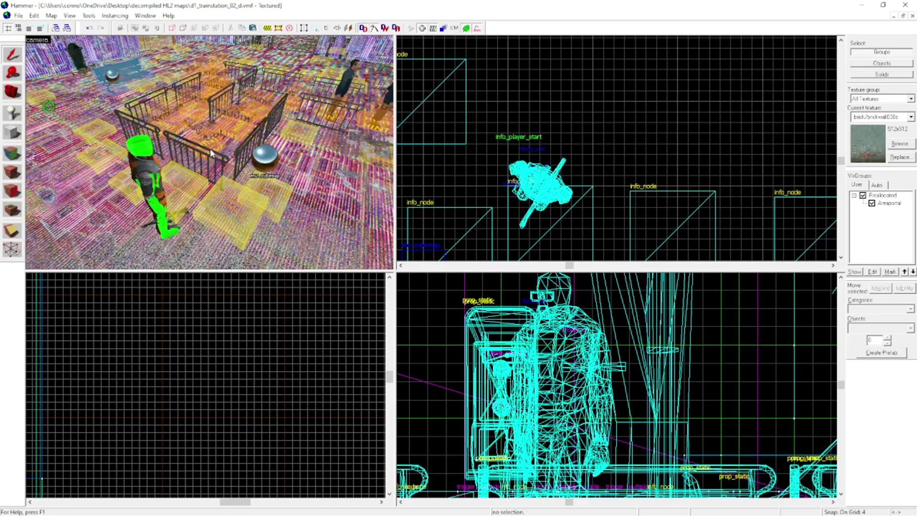
key(F9)
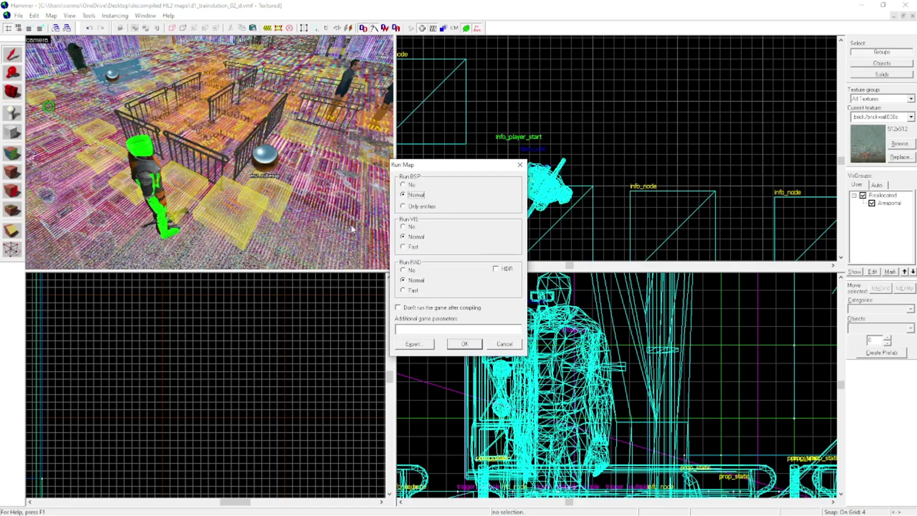
click(408, 341)
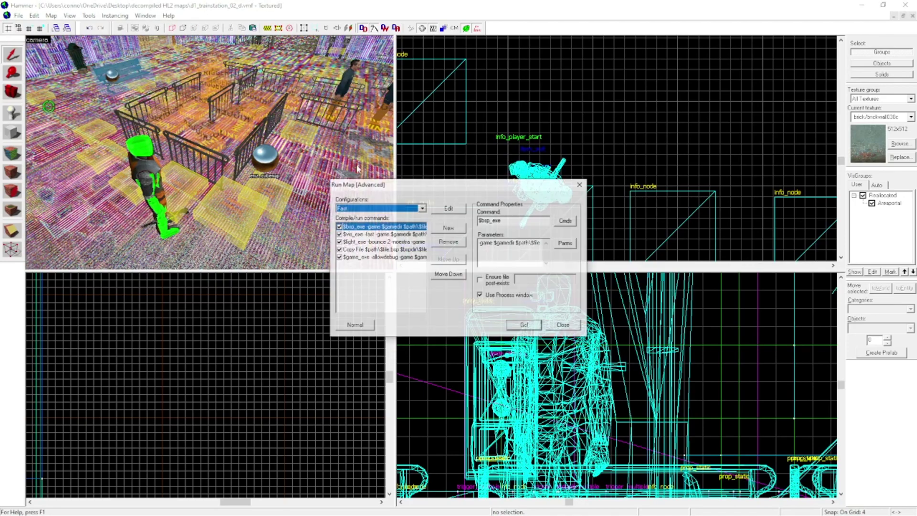
click(520, 325)
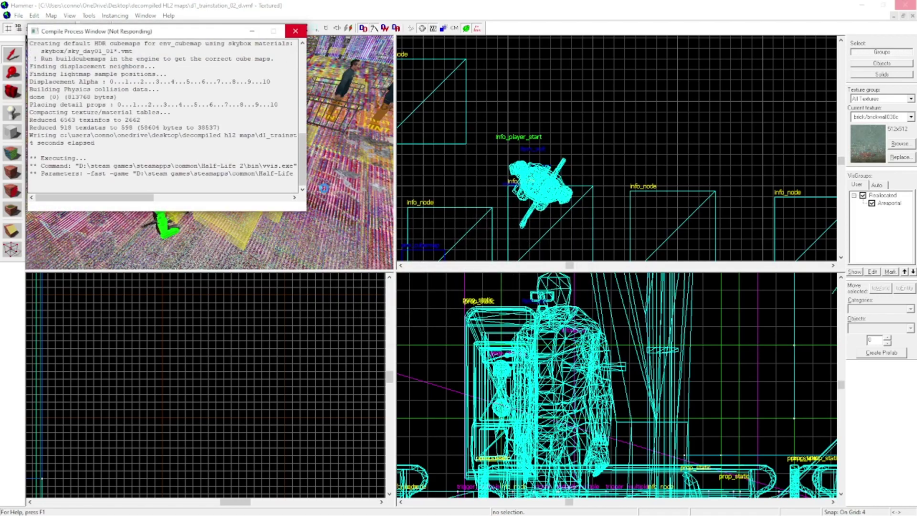
drag(175, 33, 610, 163)
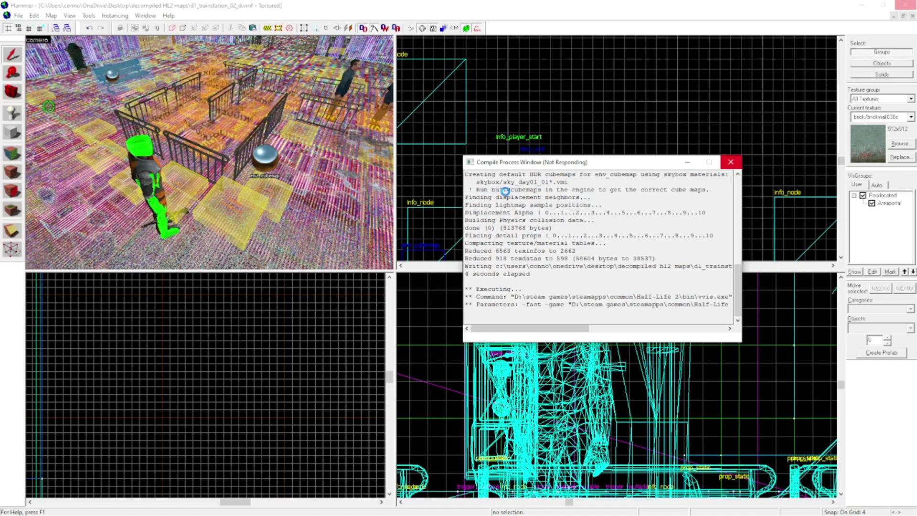
drag(539, 162, 404, 134)
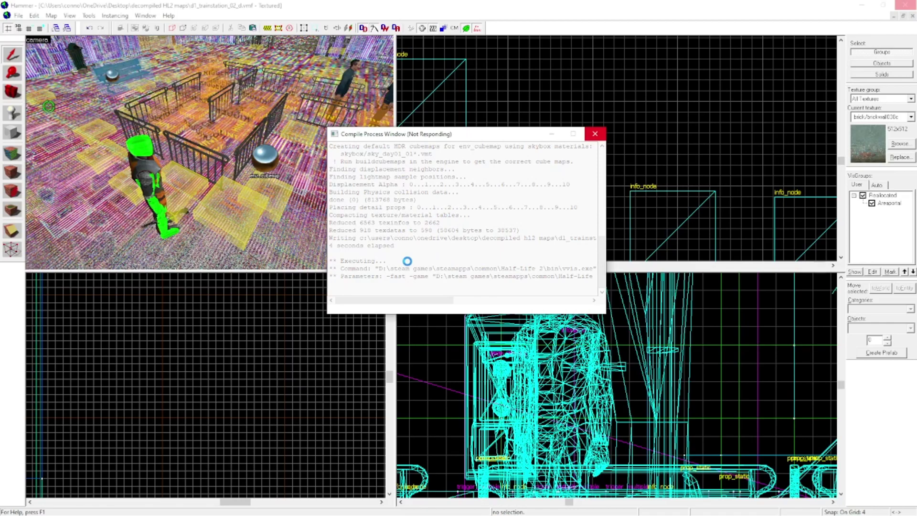
drag(453, 138, 540, 101)
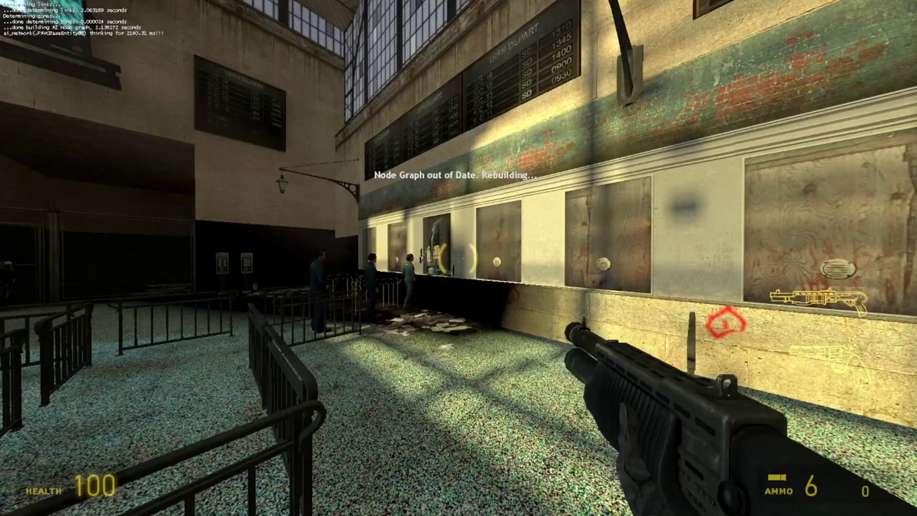
Test the placed weapons in the running game by switching between the shotgun and the .357 revolver in the station hall
scroll(458, 258, up, 1)
key(w)
click(458, 258)
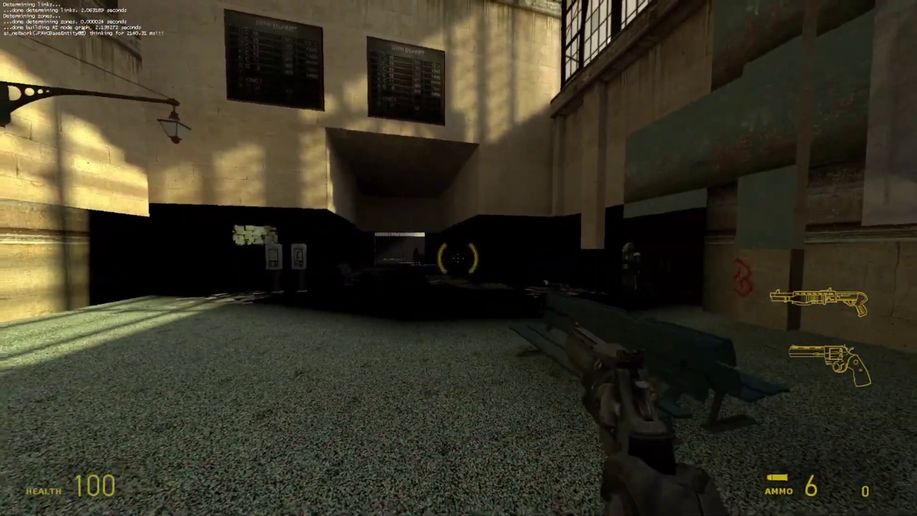
key(4)
click(458, 258)
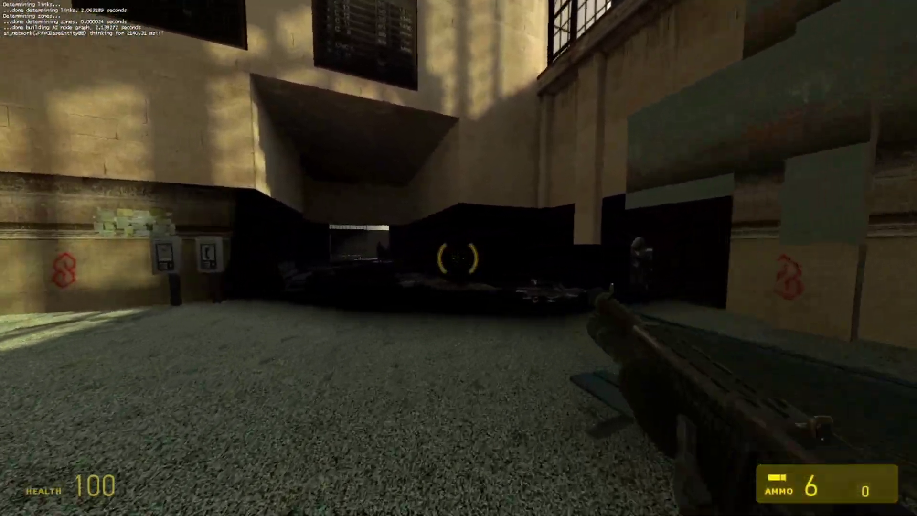
scroll(458, 258, up, 1)
scroll(458, 258, up, 1)
key(w)
scroll(459, 258, up, 1)
click(458, 258)
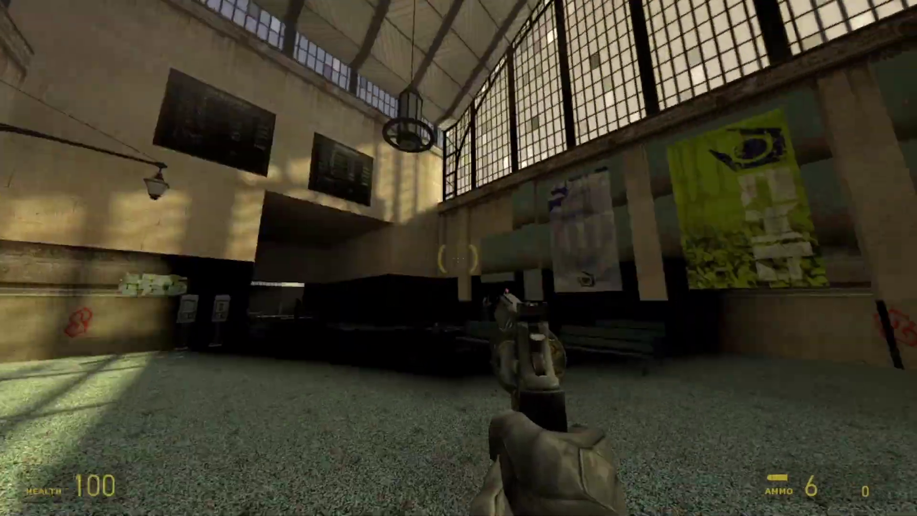
Examine the hall's banners, railings and benches with the weapons in hand, and sprint to test the suit
key(4)
click(458, 258)
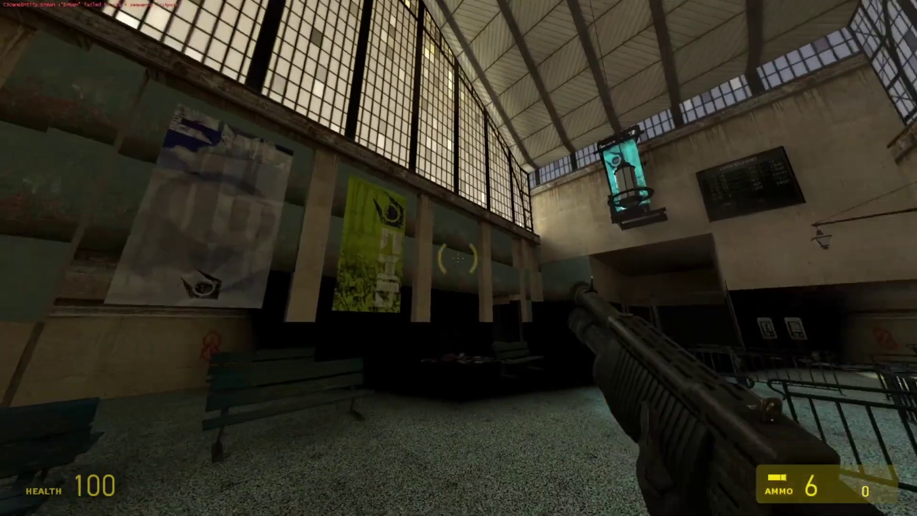
scroll(458, 258, up, 1)
click(458, 258)
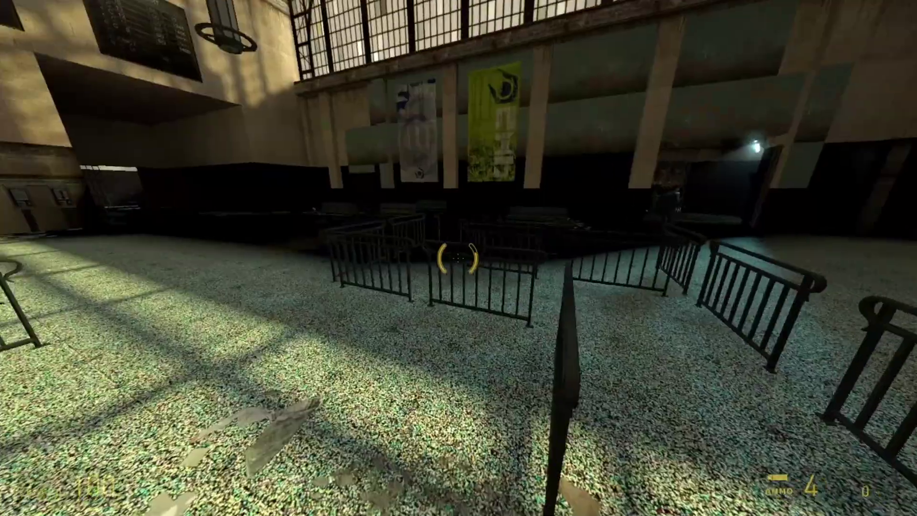
key(shift+w)
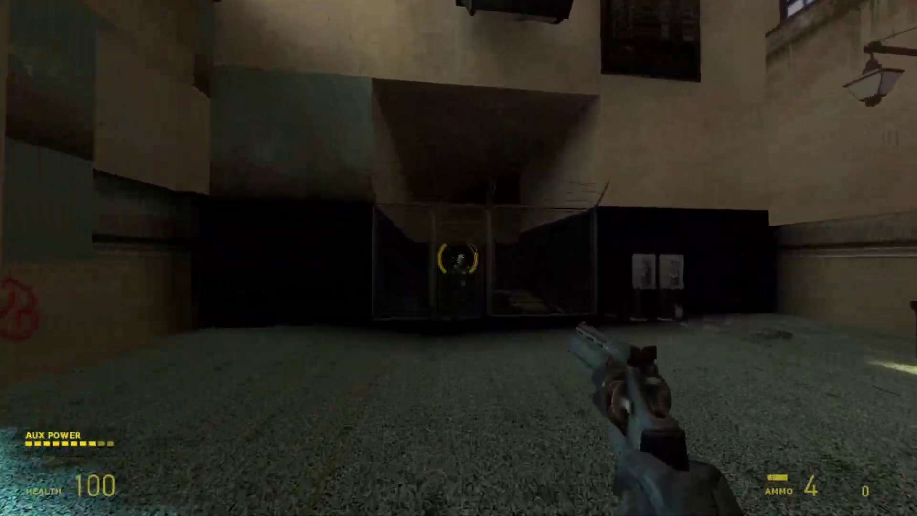
click(459, 257)
Enable noclip through the developer console and return to the game
key(grave)
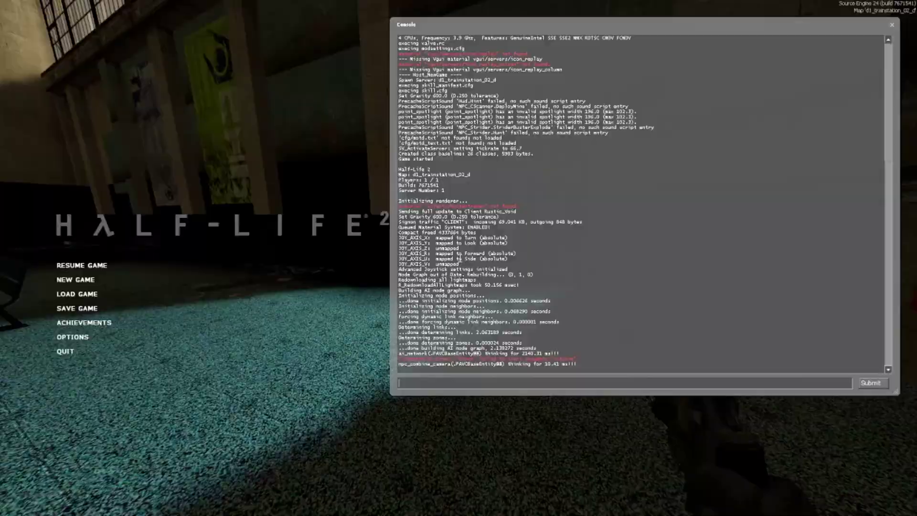
text(noclip)
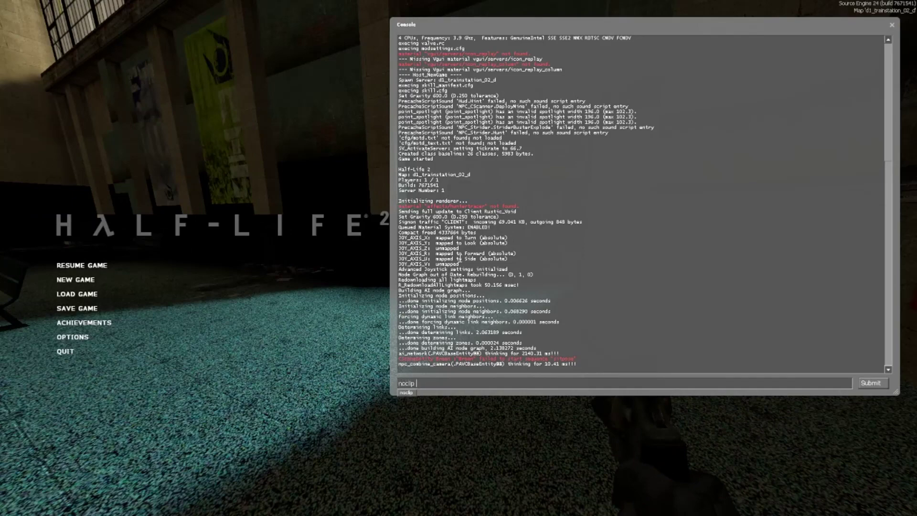
key(Return)
key(Escape)
Fly out over the plaza, past the skybox tower, and into the dark room holding the bearded man's model
key(w)
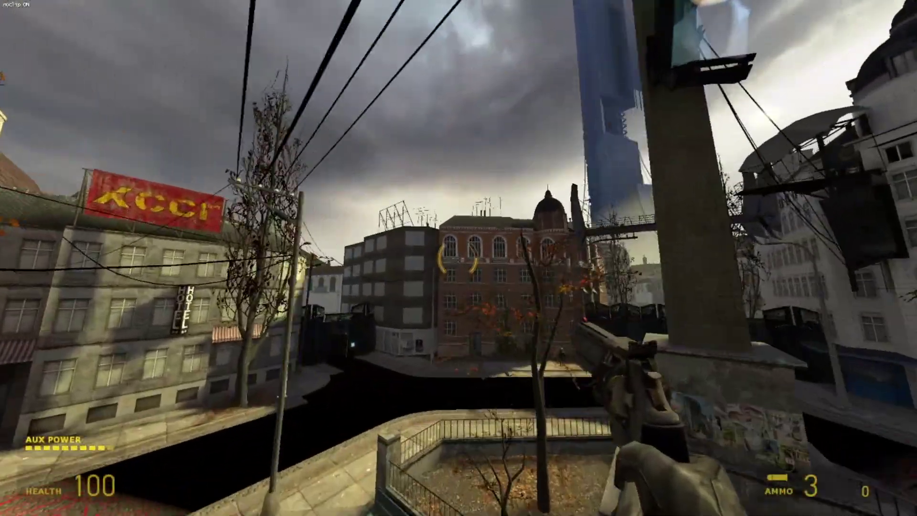
key(w)
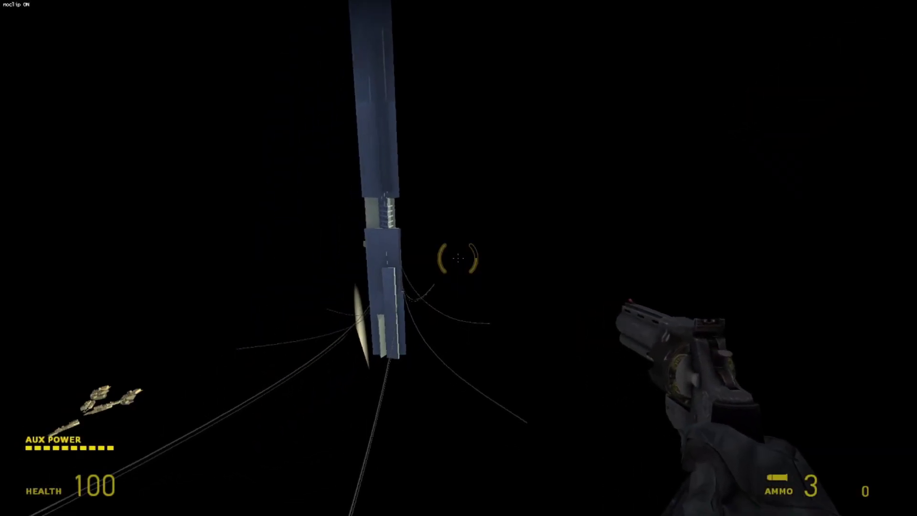
key(w)
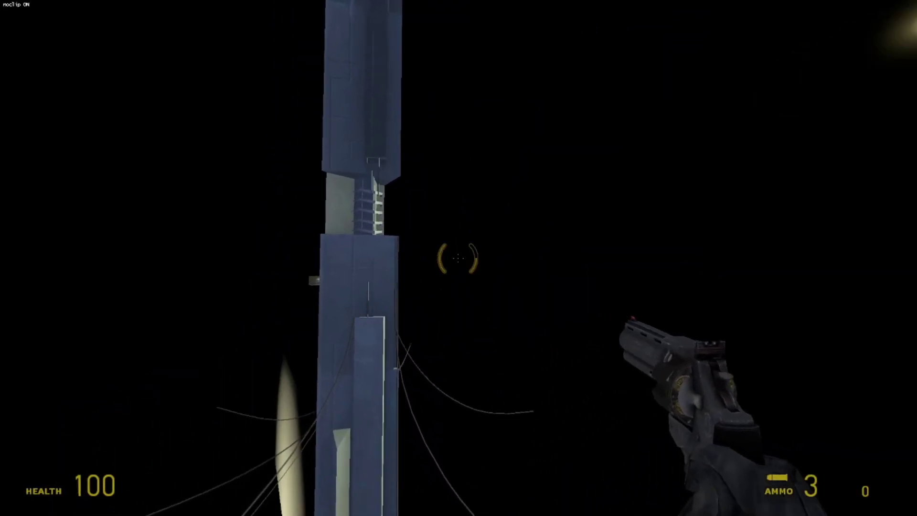
key(w)
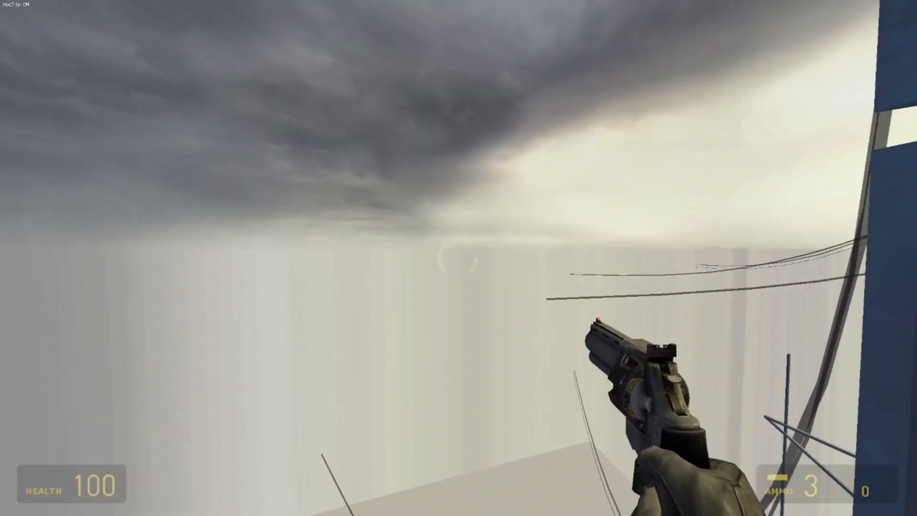
key(w)
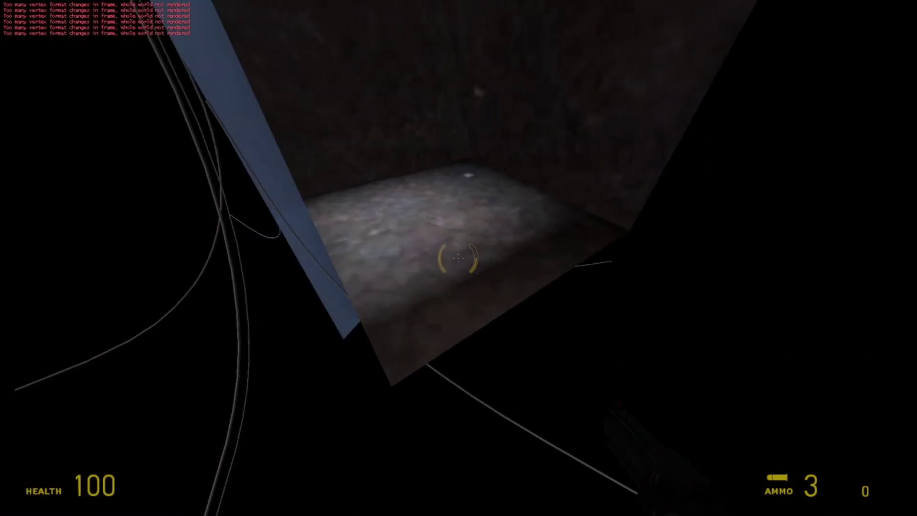
key(w)
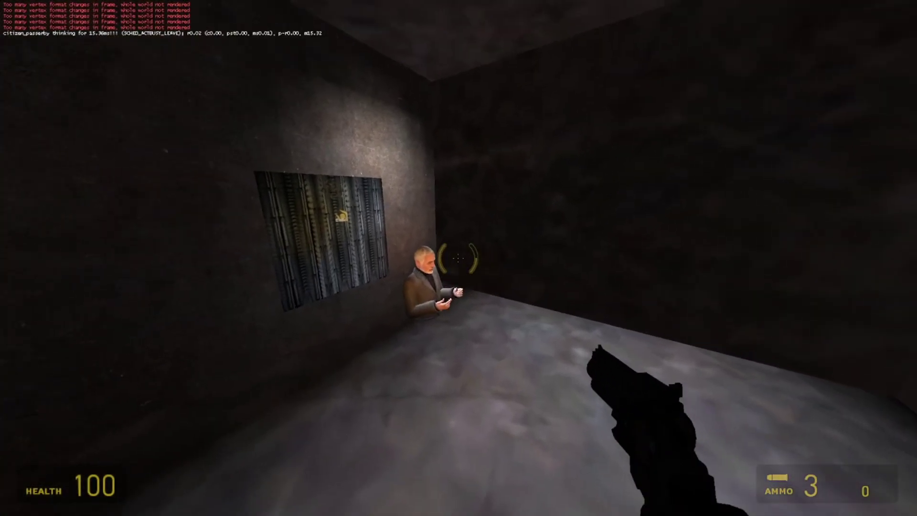
Shoot the bearded man's model with the revolver and inspect it up close
click(458, 258)
click(458, 258)
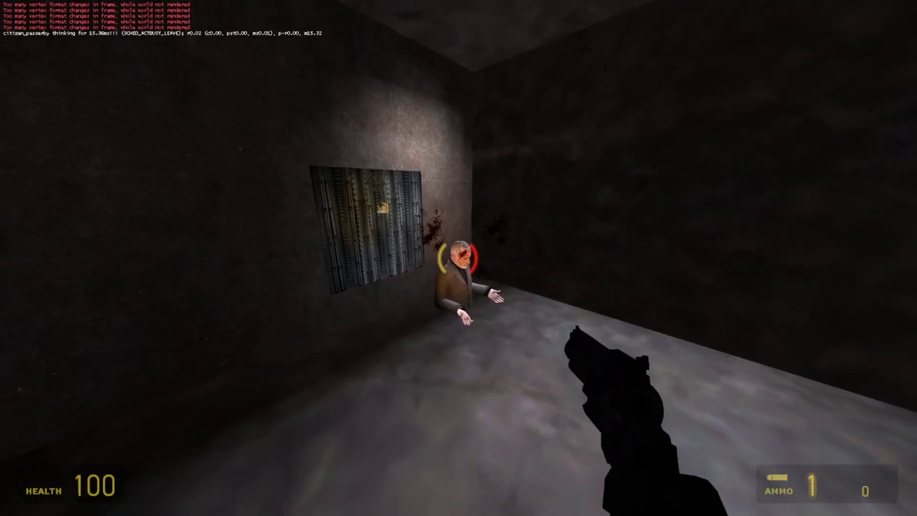
click(458, 257)
key(w)
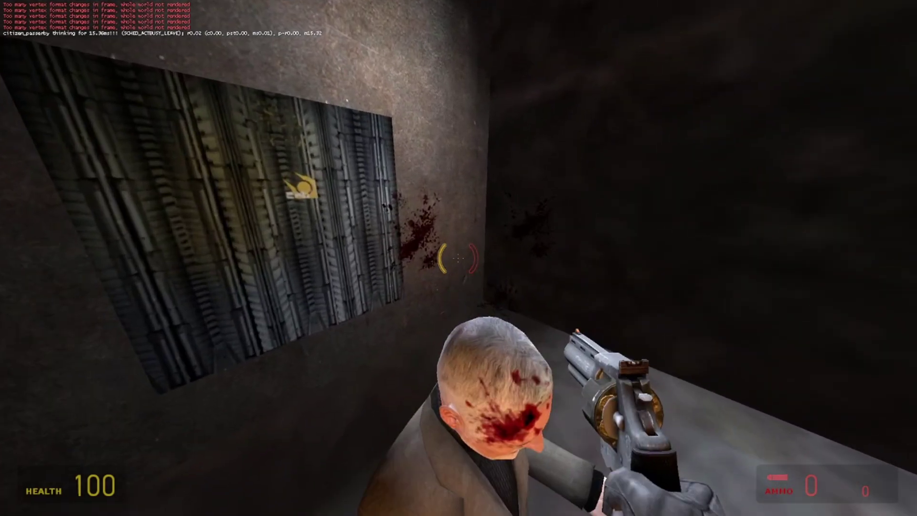
Fly back through the skybox buildings to the plaza and examine the video screen on the central pillar
key(shift+w)
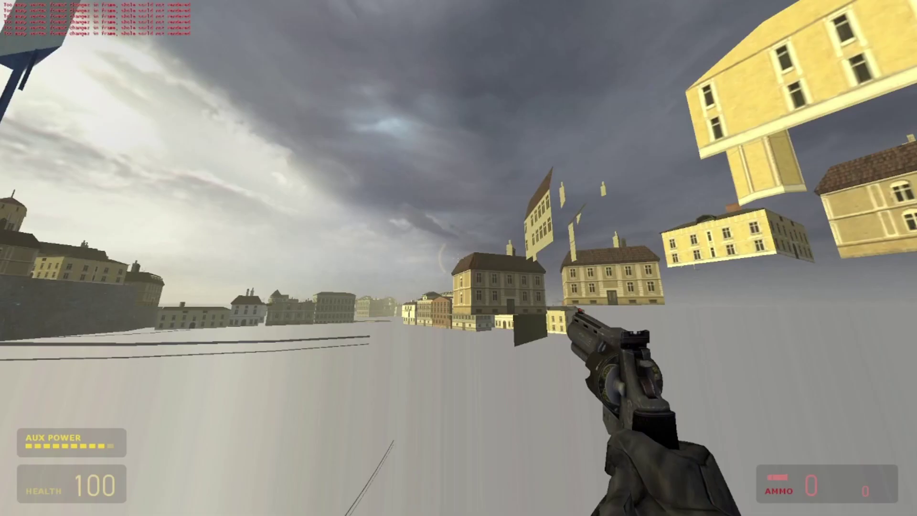
key(w)
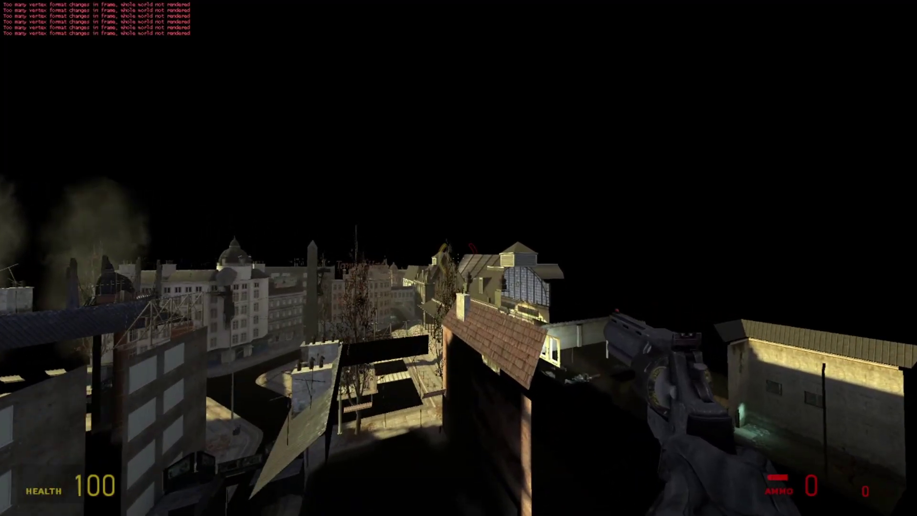
key(w)
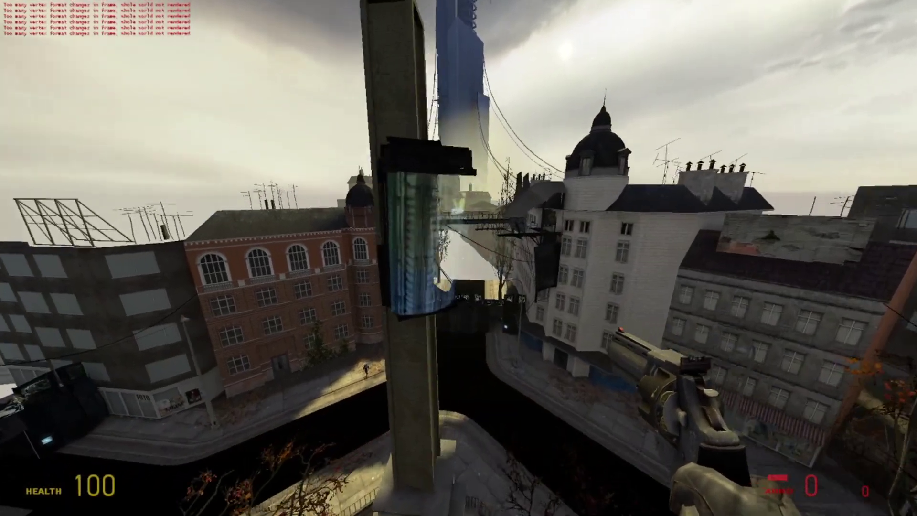
key(w)
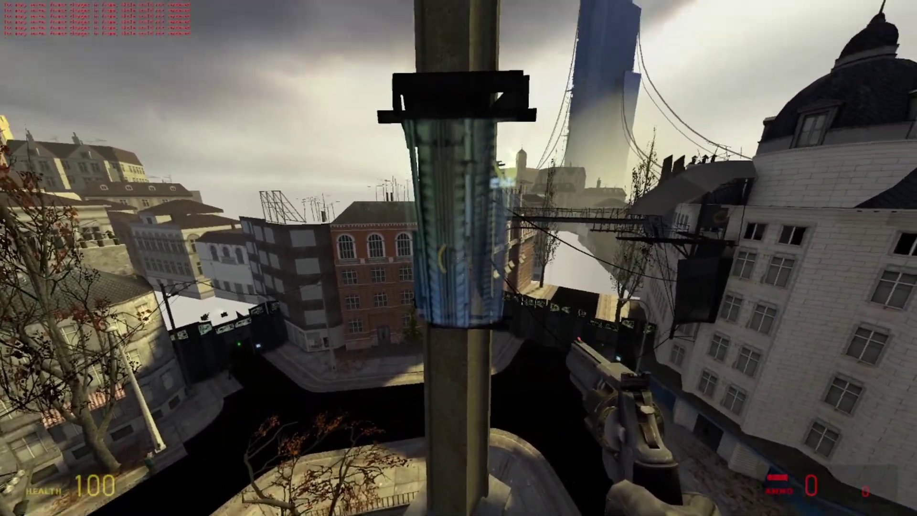
Examine the guarded doorway on the street and the officers detaining citizens in the room behind it
key(s)
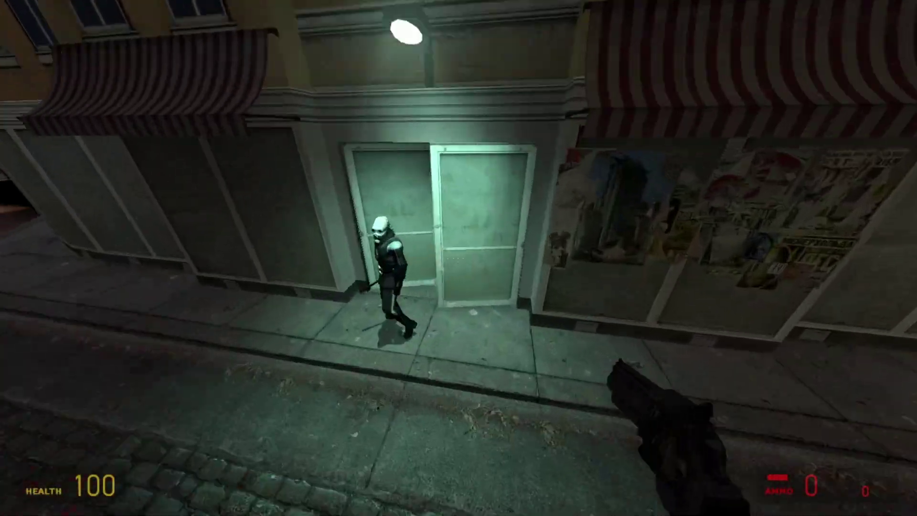
key(a)
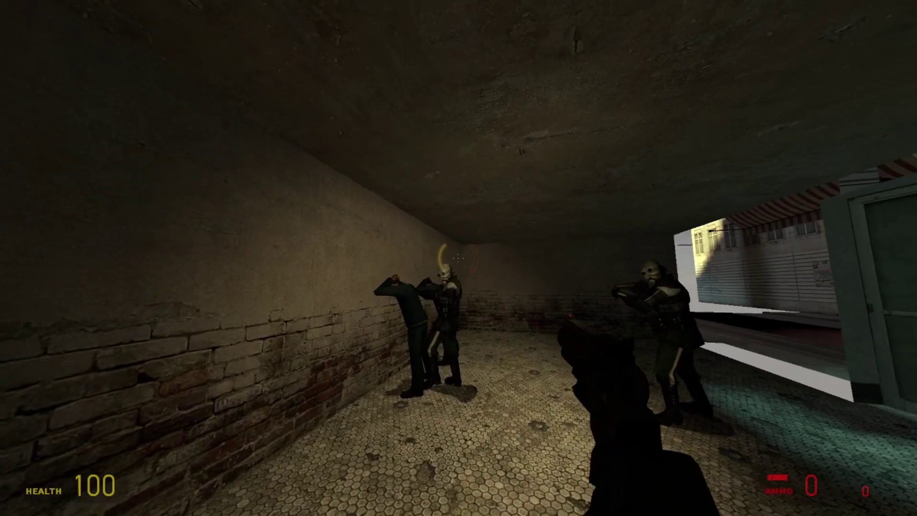
key(w)
key(w)
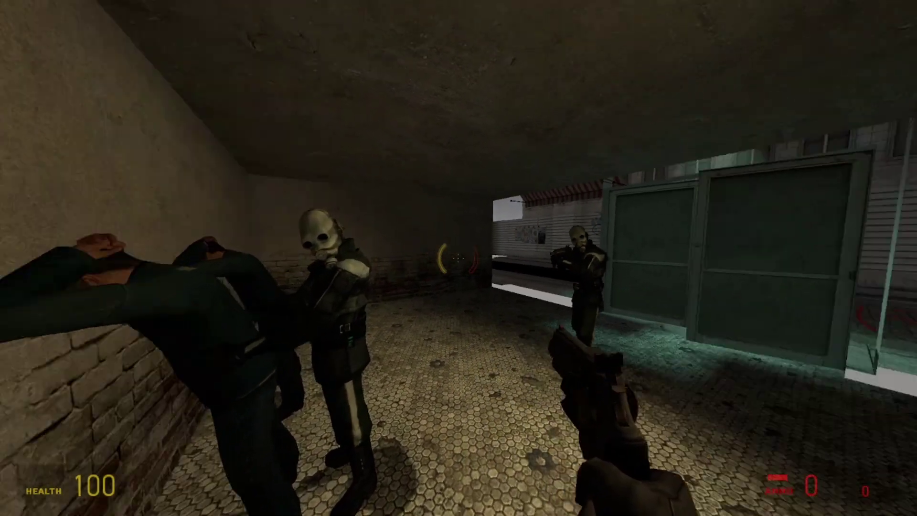
key(s)
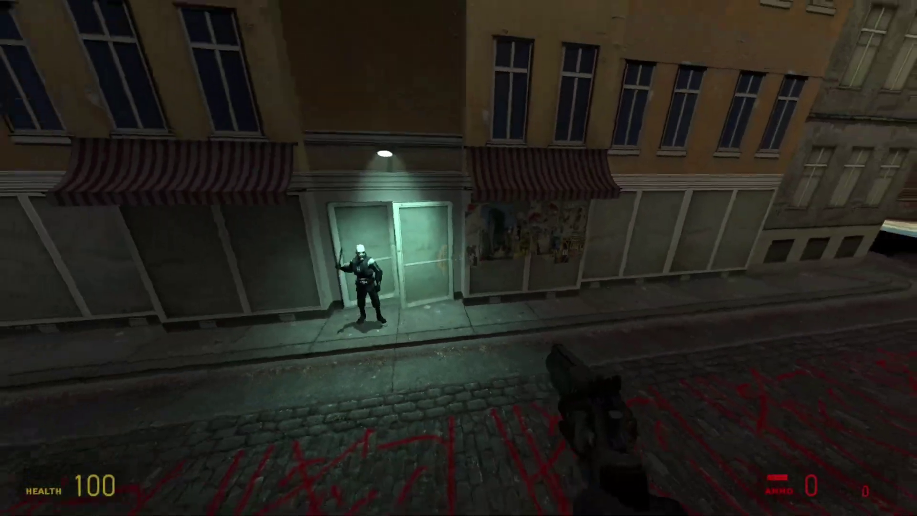
Inspect the street's road surface and building facades, and view the plaza from above the station roofs
key(w)
key(w)
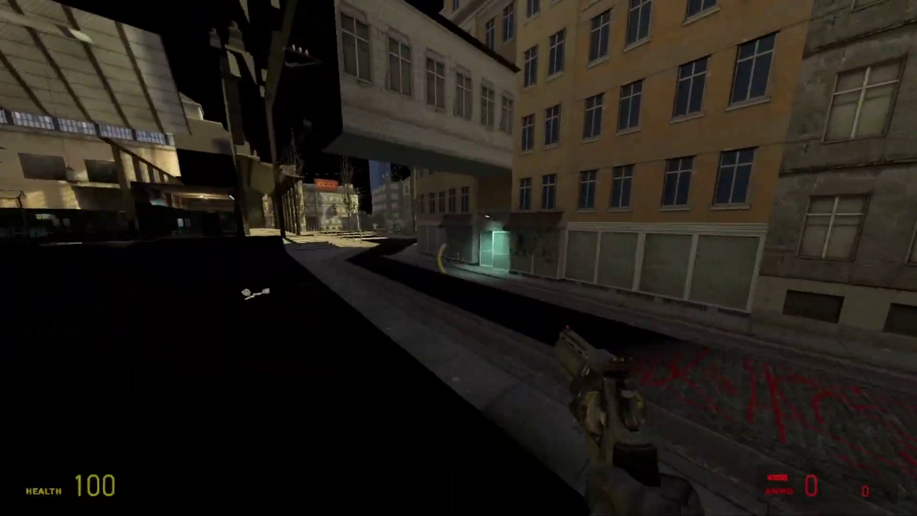
key(w)
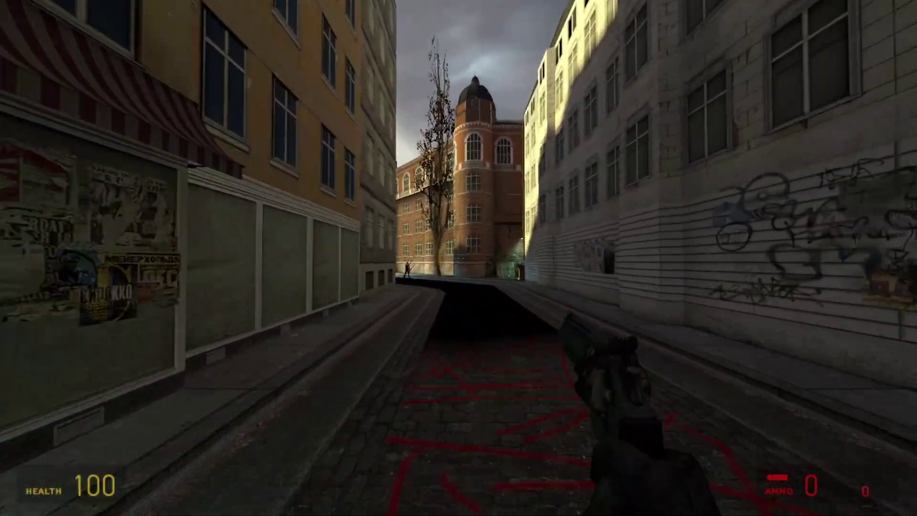
key(w)
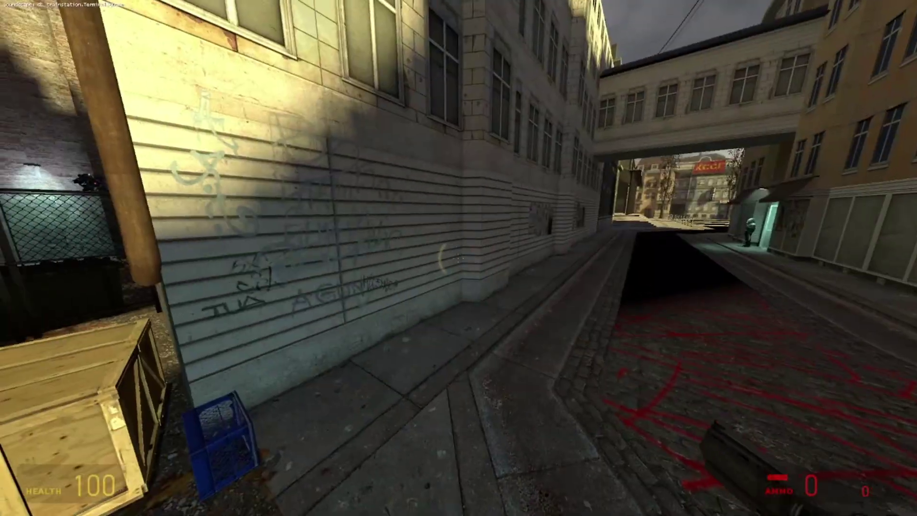
key(w)
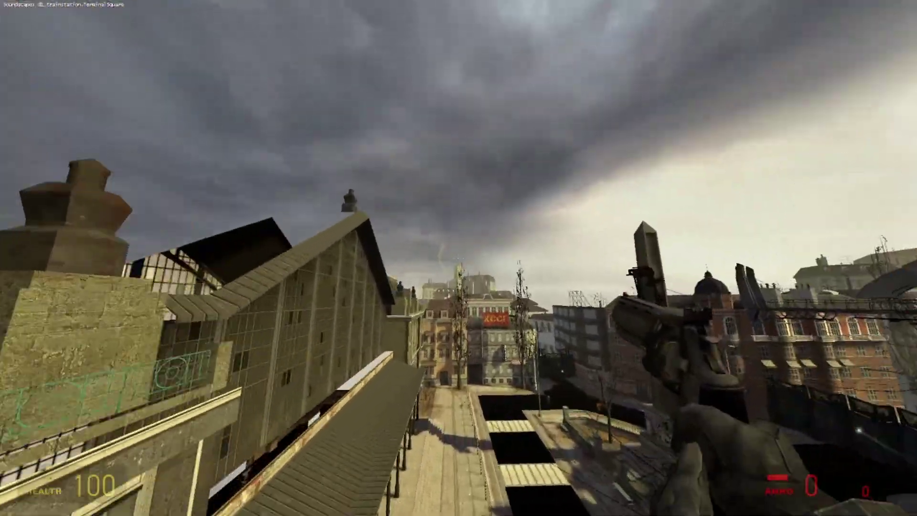
Quit Half-Life 2 and close the Hammer editor, the bin folder window and the Steam library
key(grave)
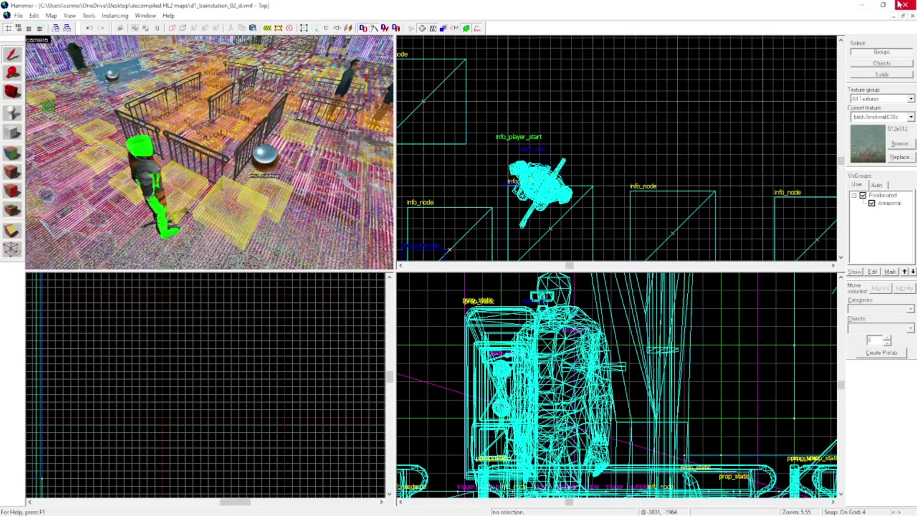
click(899, 3)
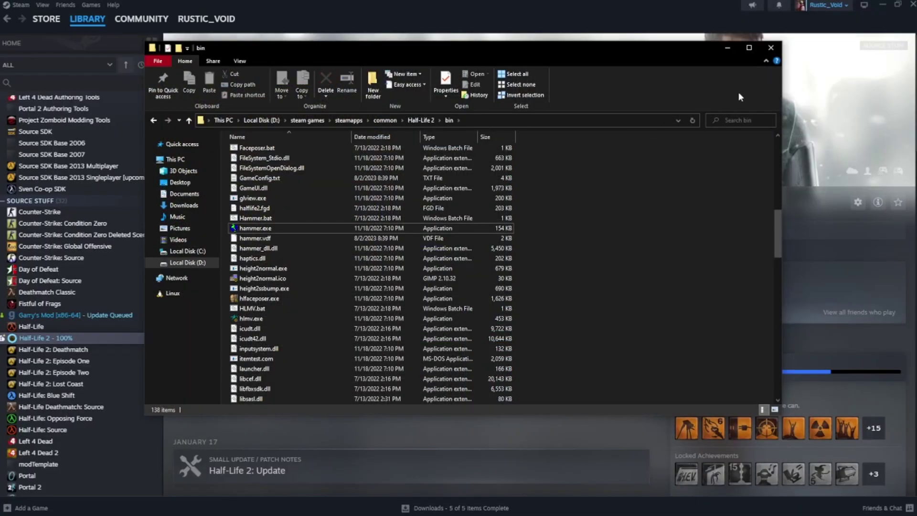
click(770, 48)
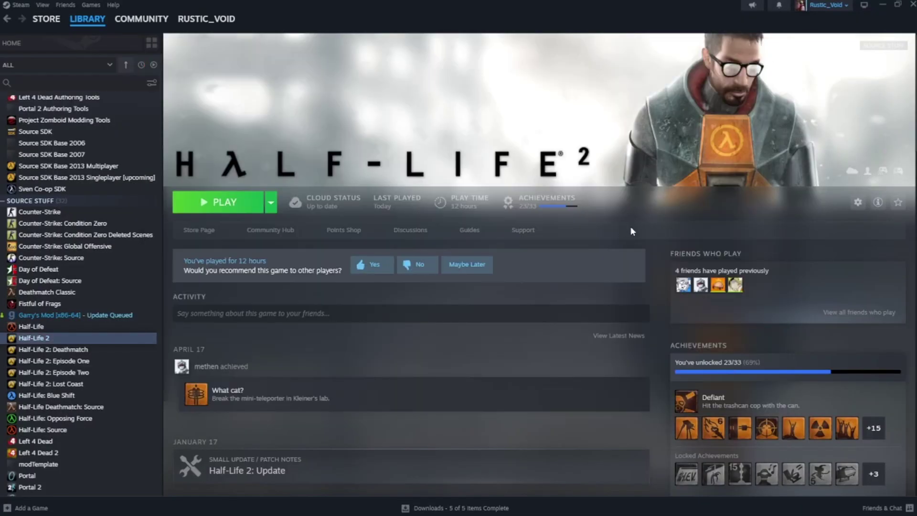
click(911, 4)
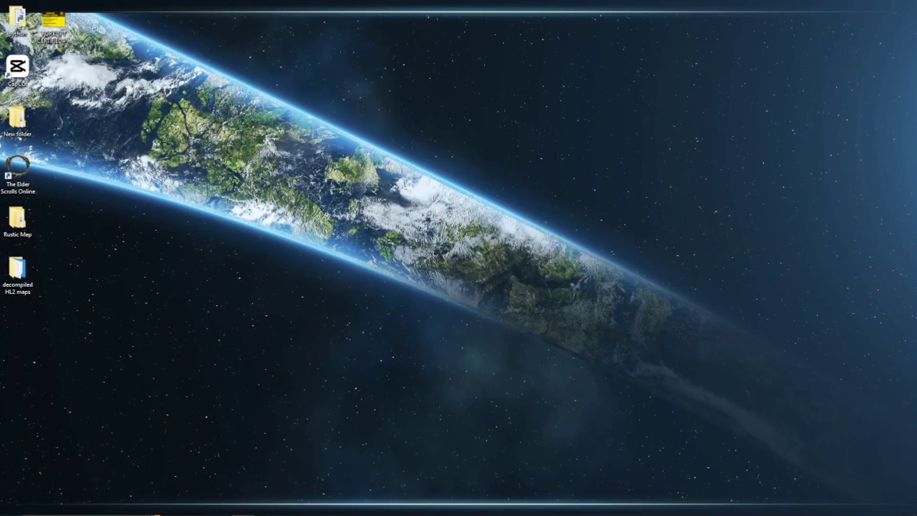
Close the leftover browser windows showing the Hammer decompiling tutorial and the BSPSource 1.4.1 release page
mouse_move(244, 507)
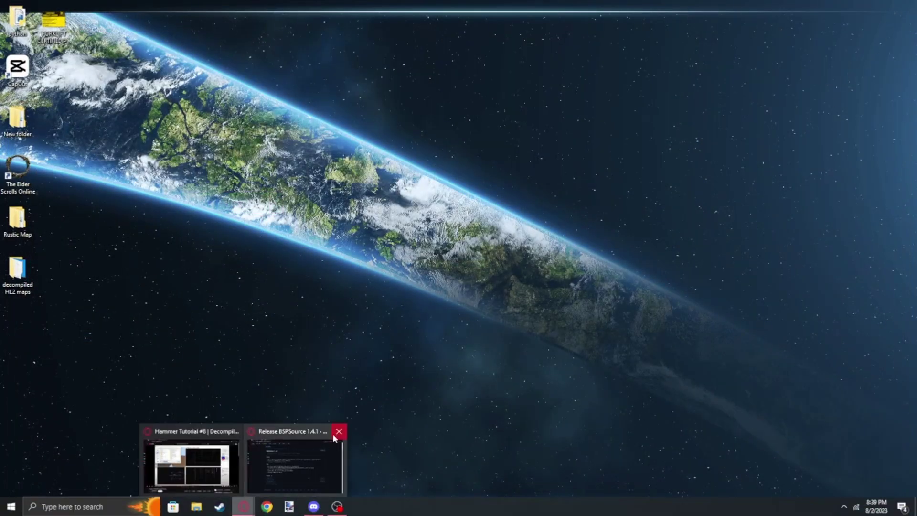
click(333, 434)
click(334, 433)
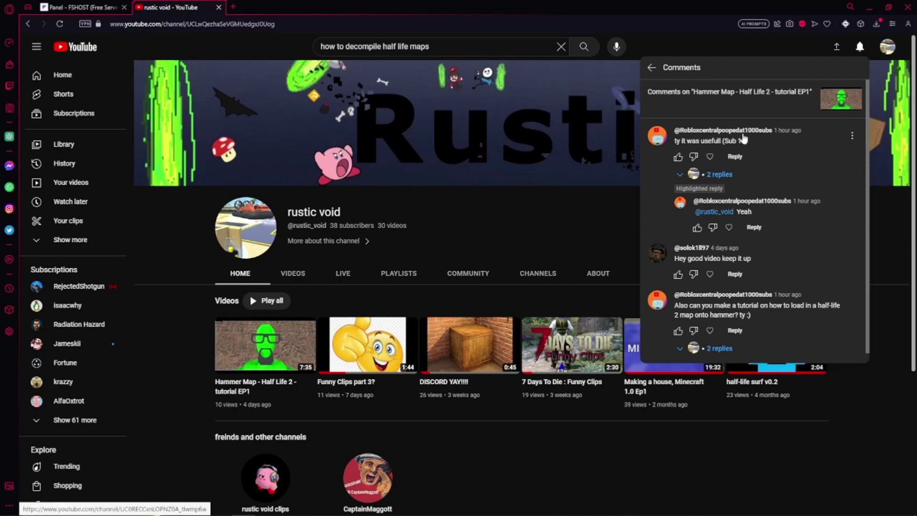
Open the YouTube channel of the commenter who requested the map-loading tutorial, pause its featured video and highlight its subscriber count
click(763, 130)
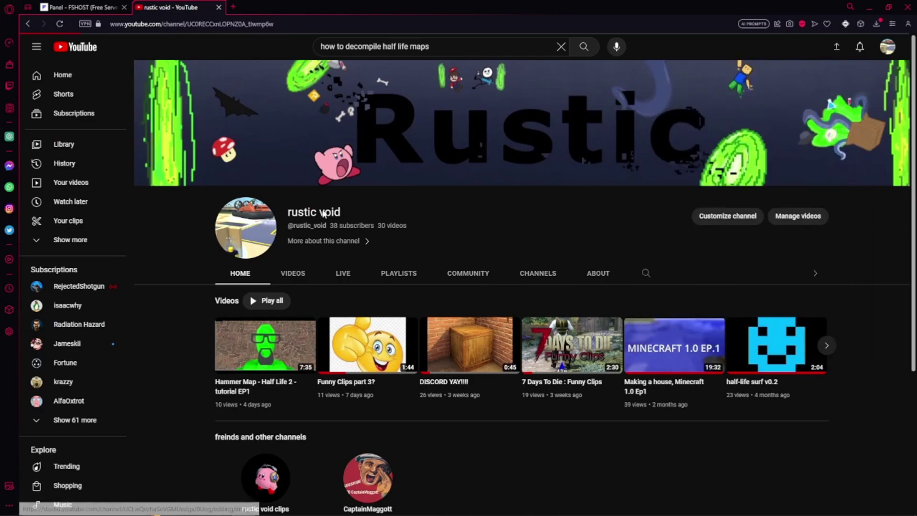
double_click(402, 225)
drag(417, 224, 432, 225)
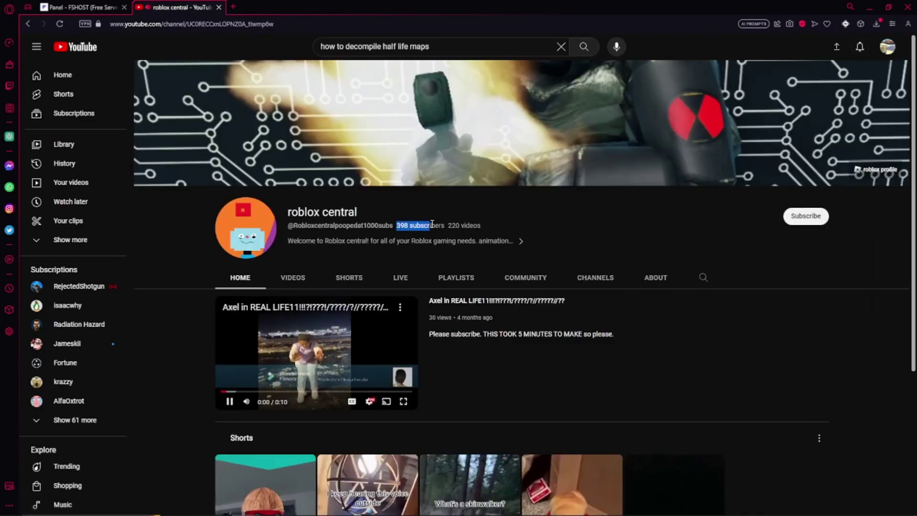
click(230, 404)
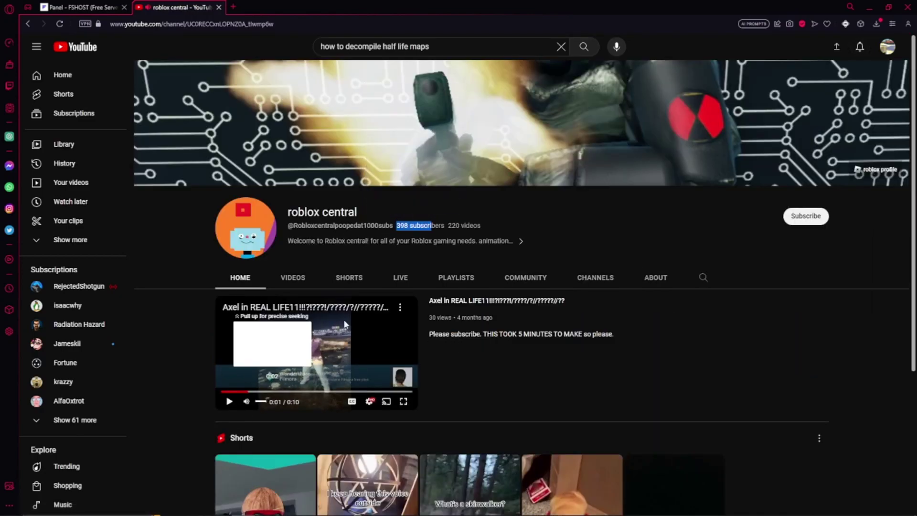
click(396, 228)
drag(396, 227, 408, 225)
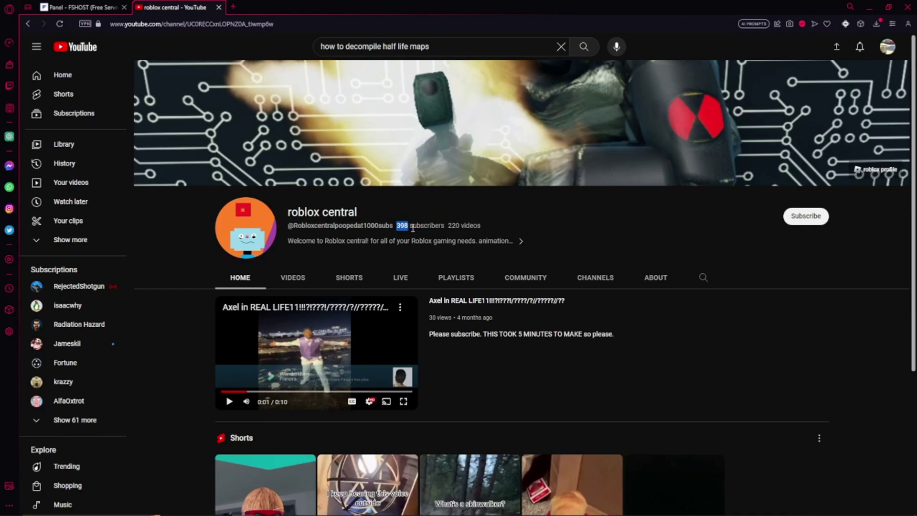
Return to the signed-in account's own YouTube channel page
click(719, 45)
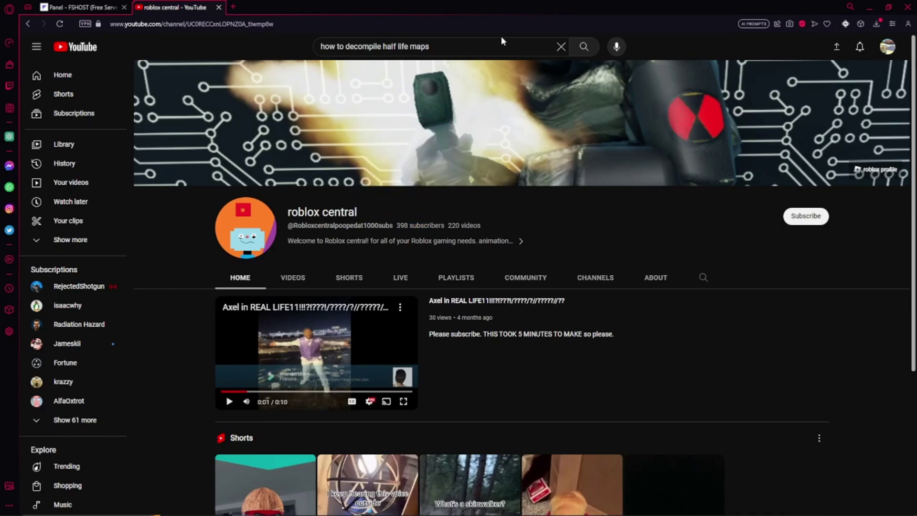
click(888, 47)
click(812, 125)
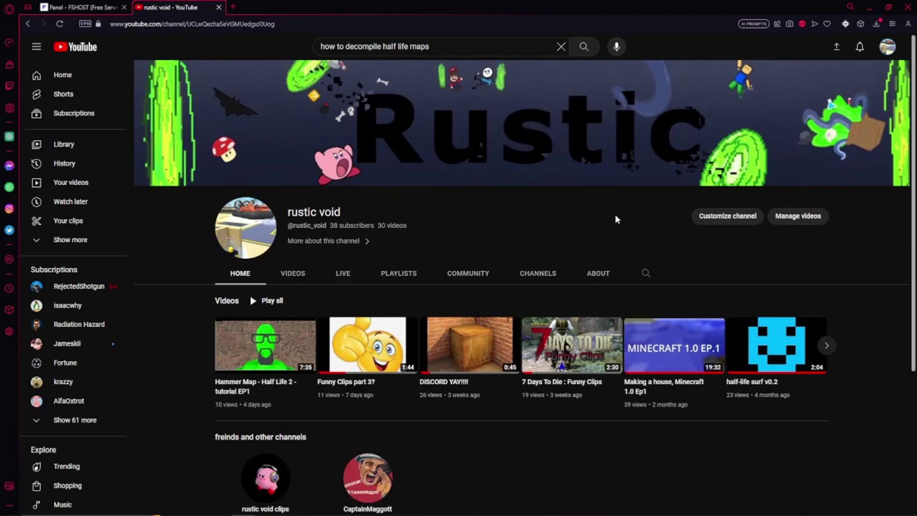